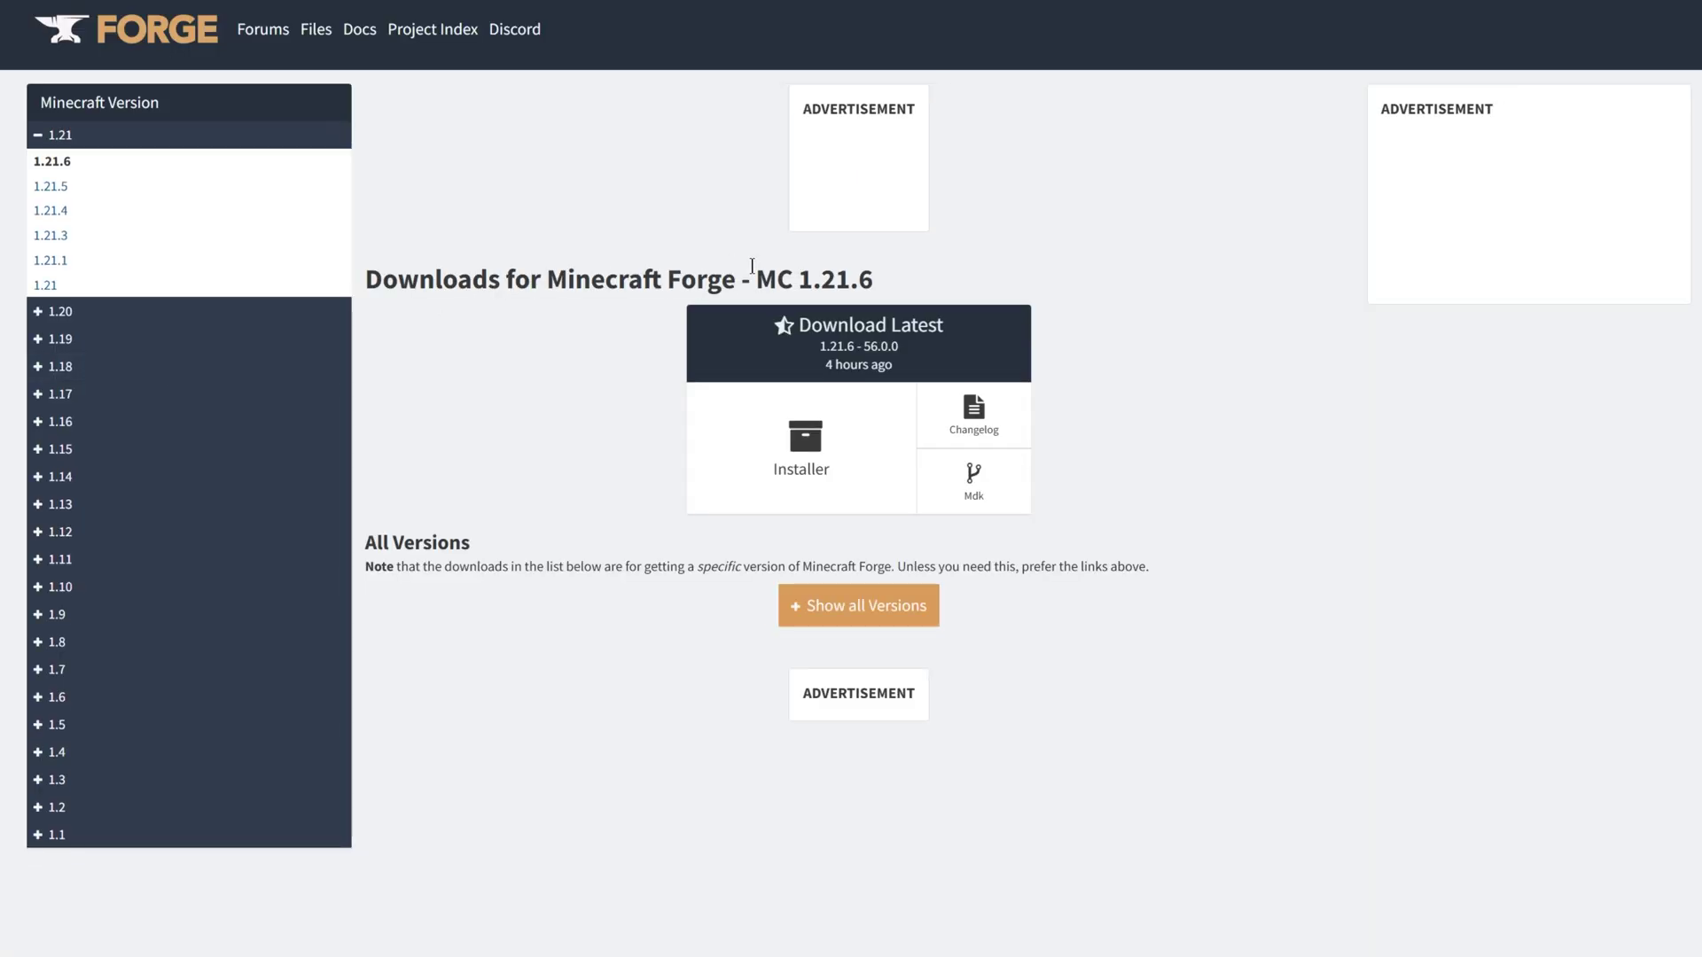
Start downloading the latest Forge installer for Minecraft 1.21.6, cancelling the Opera GX download and skipping the advertisement.
{"action": "left_click_drag", "start_coordinate": [756, 280], "coordinate": [804, 285]}
{"action": "left_click", "coordinate": [809, 286]}
{"action": "left_click", "coordinate": [98, 137]}
{"action": "left_click", "coordinate": [88, 135]}
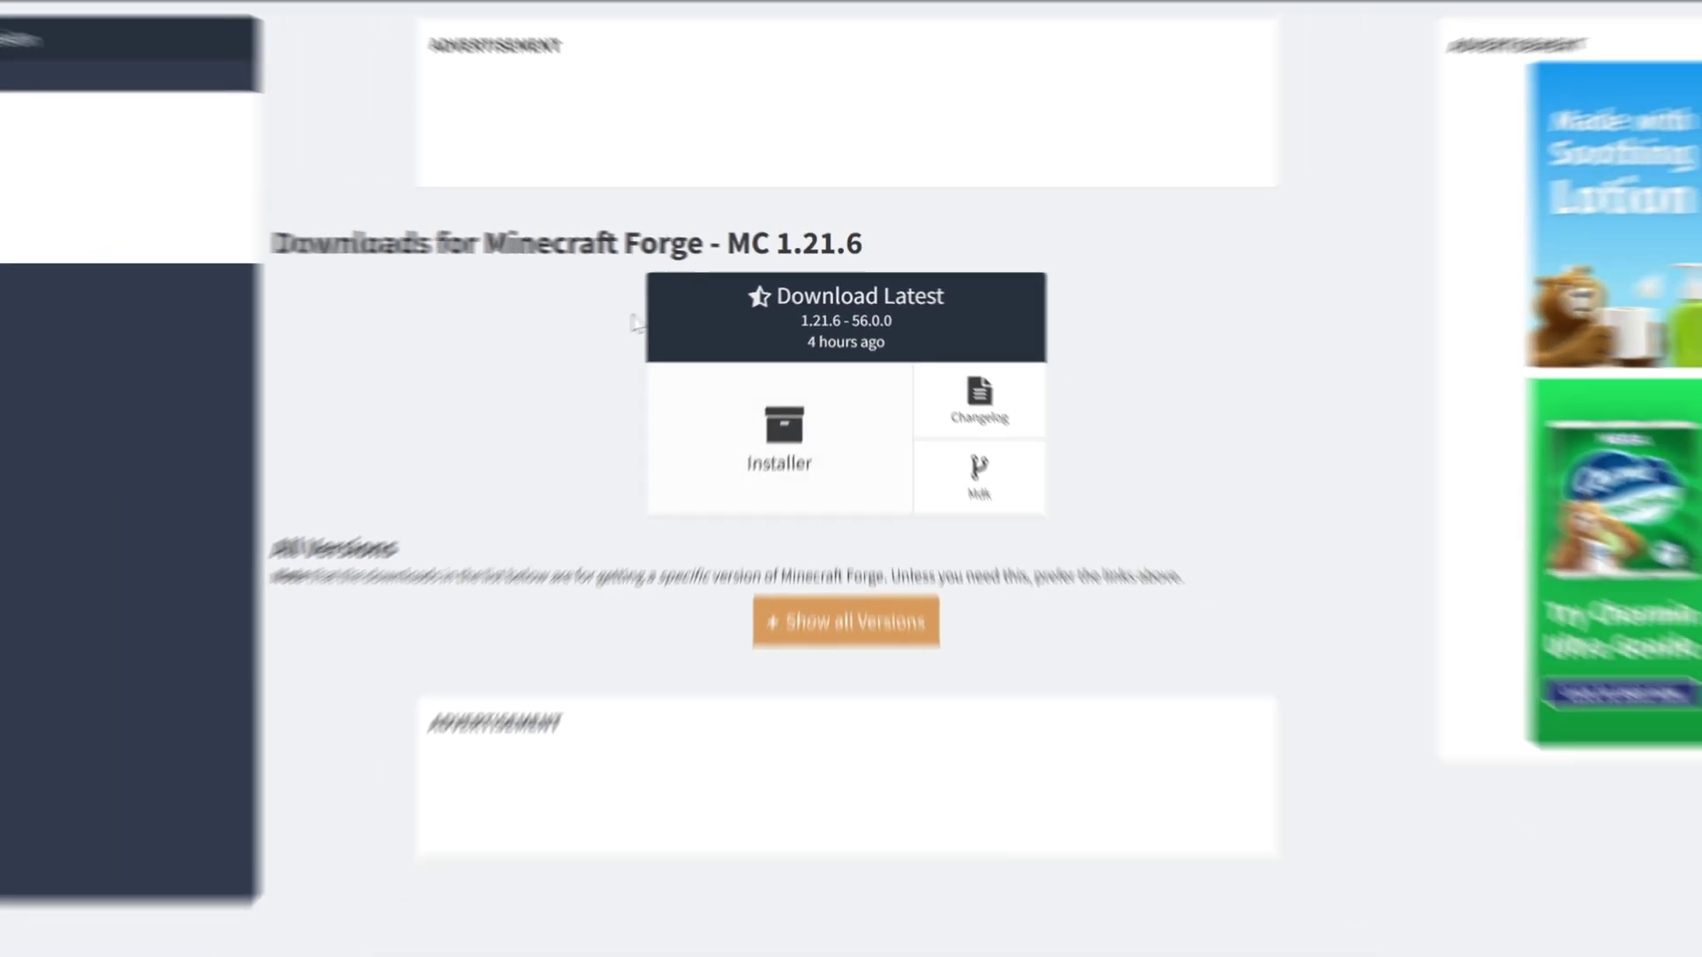
{"action": "left_click", "coordinate": [840, 523]}
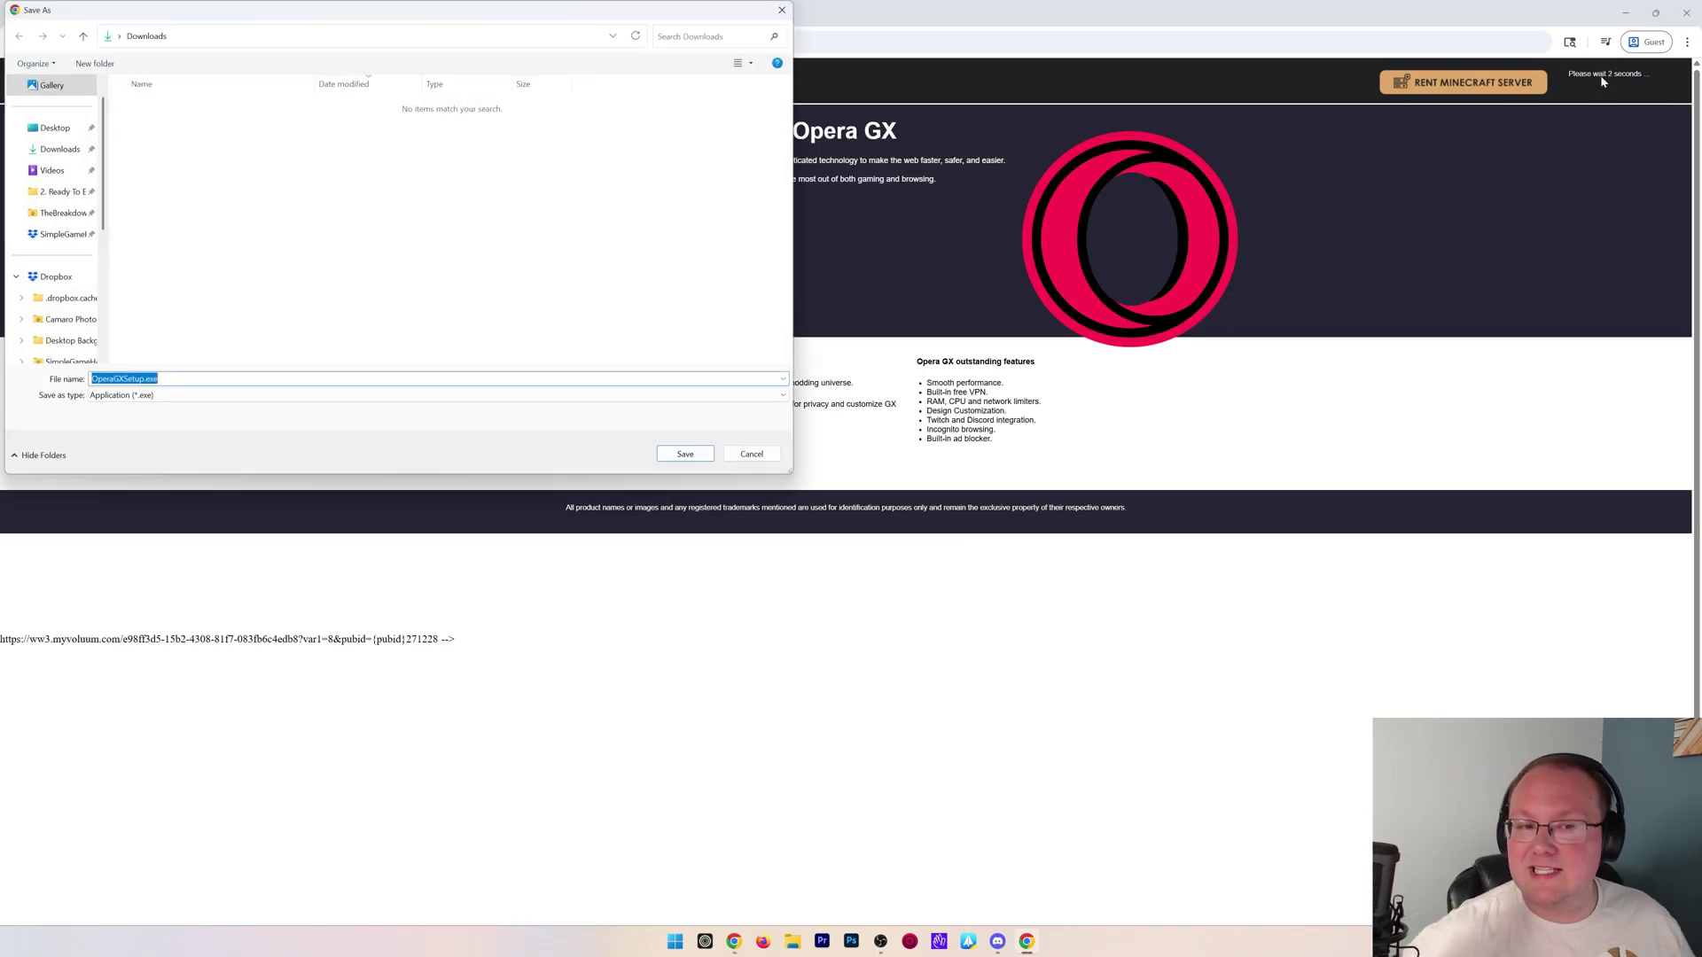
{"action": "left_click", "coordinate": [758, 457]}
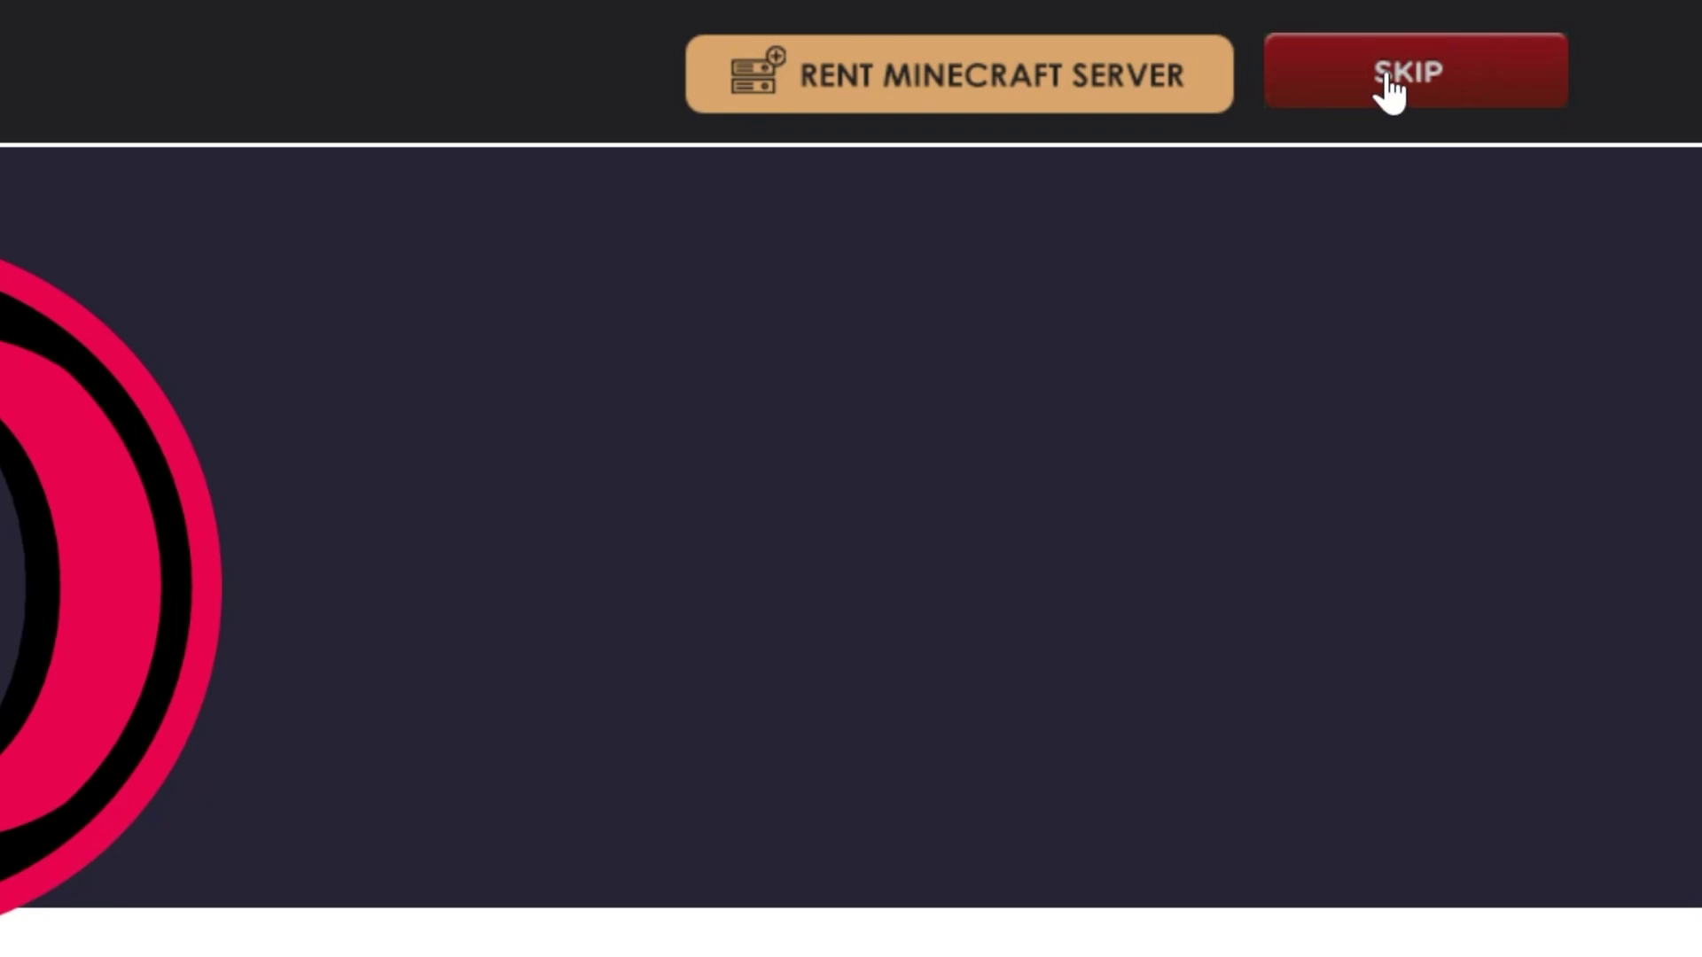
{"action": "left_click", "coordinate": [1388, 73]}
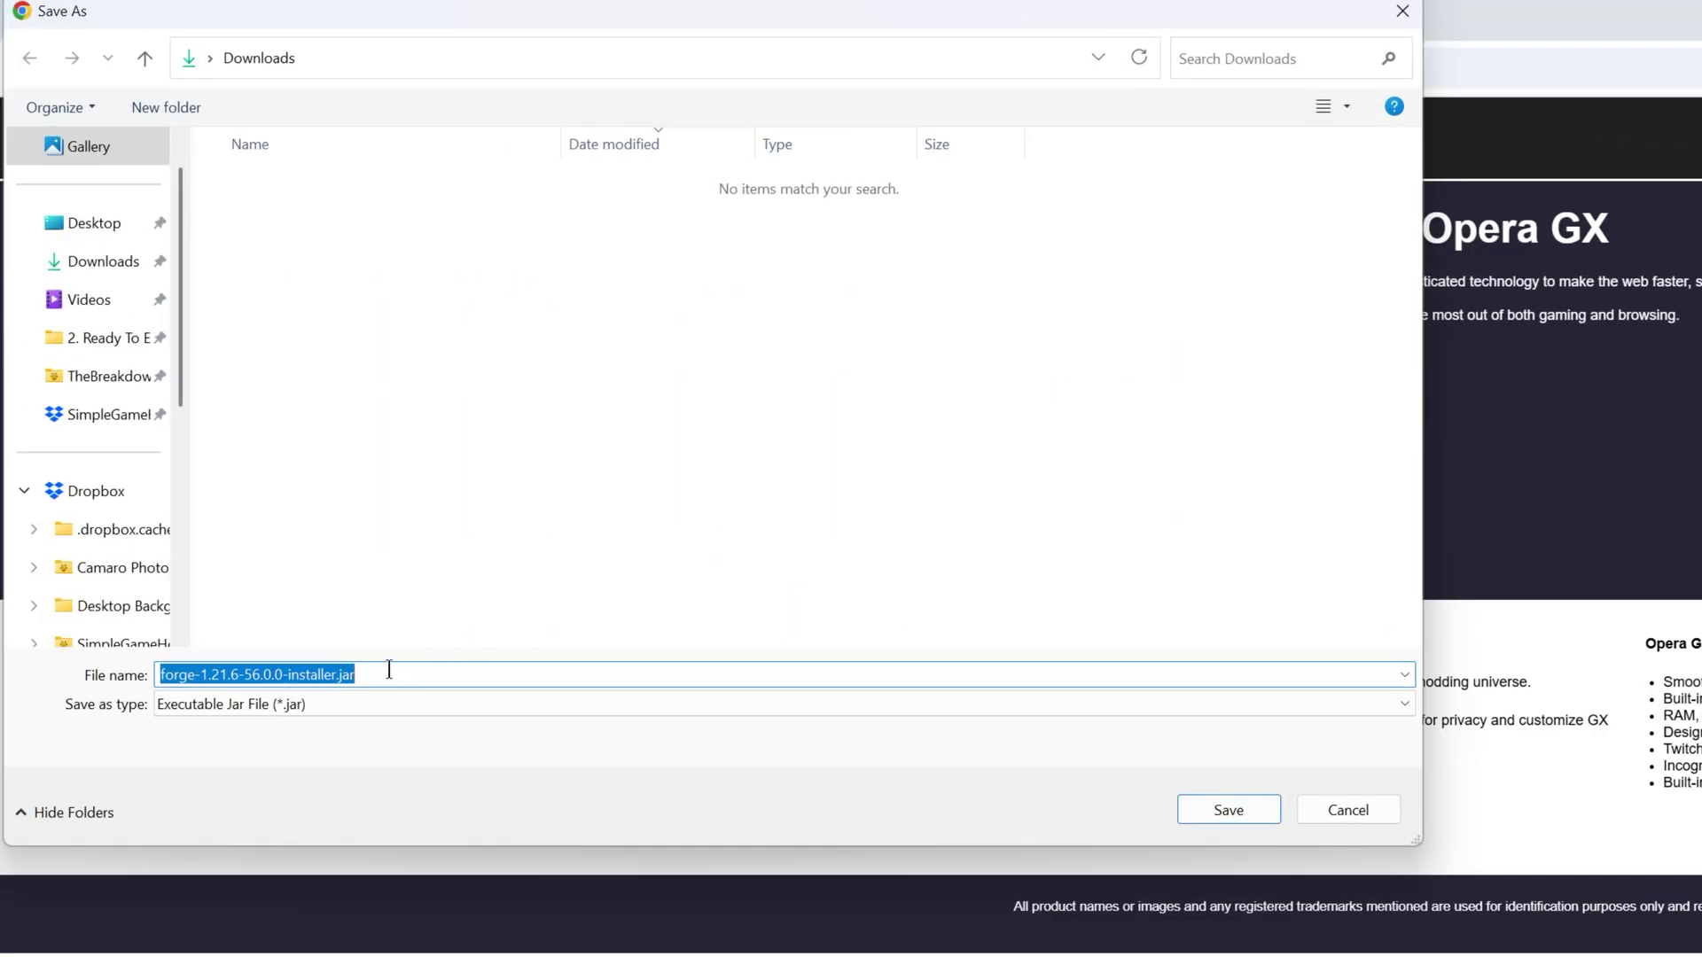
Save forge-1.21.6-56.0.0-installer.jar to the Downloads folder.
{"action": "left_click", "coordinate": [387, 674]}
{"action": "left_click_drag", "start_coordinate": [201, 671], "coordinate": [343, 674]}
{"action": "left_click", "coordinate": [344, 674]}
{"action": "double_click", "coordinate": [346, 673]}
{"action": "left_click", "coordinate": [375, 676]}
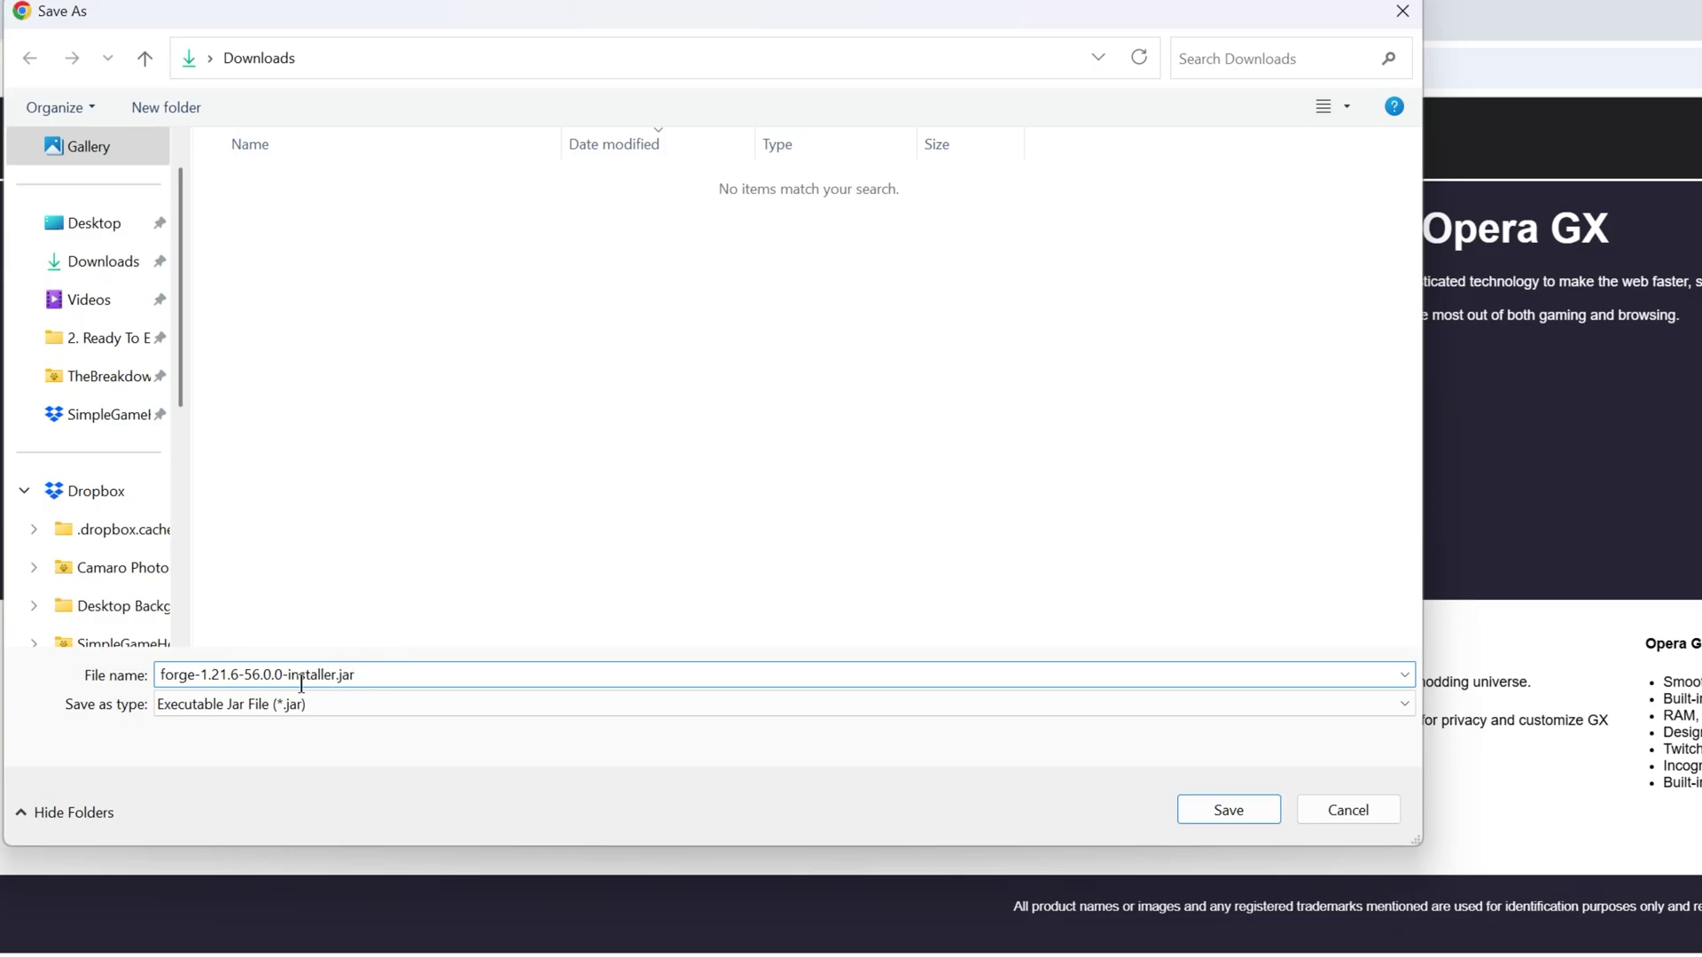
{"action": "left_click", "coordinate": [1205, 811]}
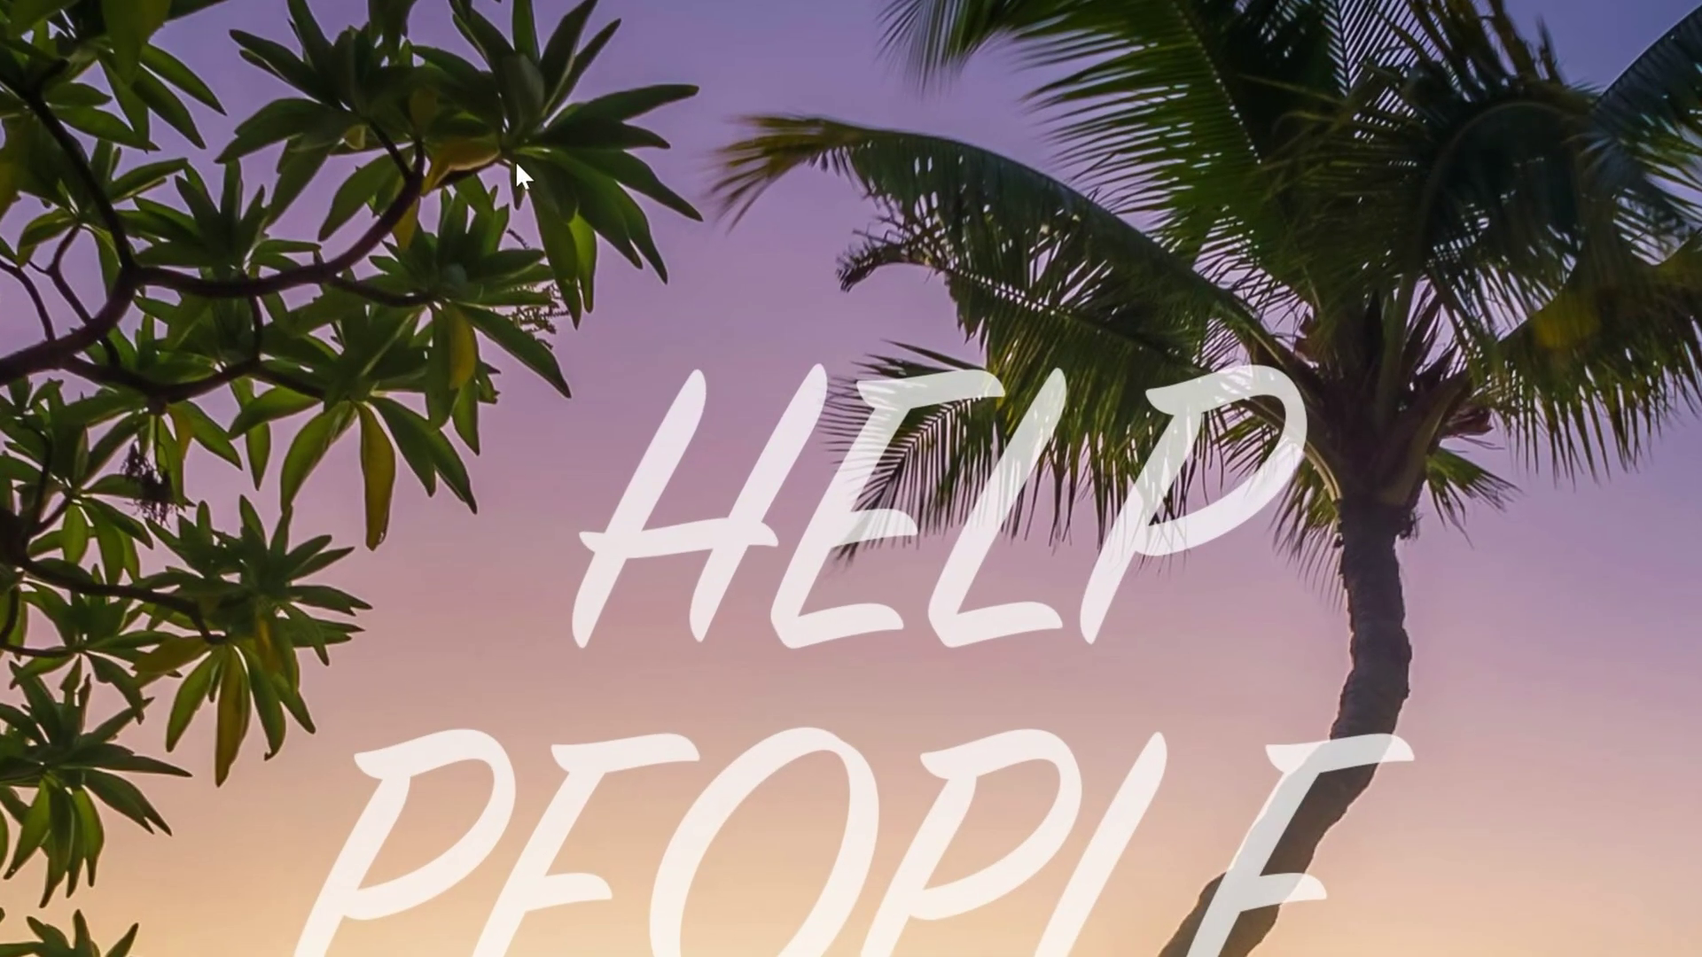
Create a folder named Modded 1.21.6 Server on the desktop.
{"action": "right_click", "coordinate": [517, 165]}
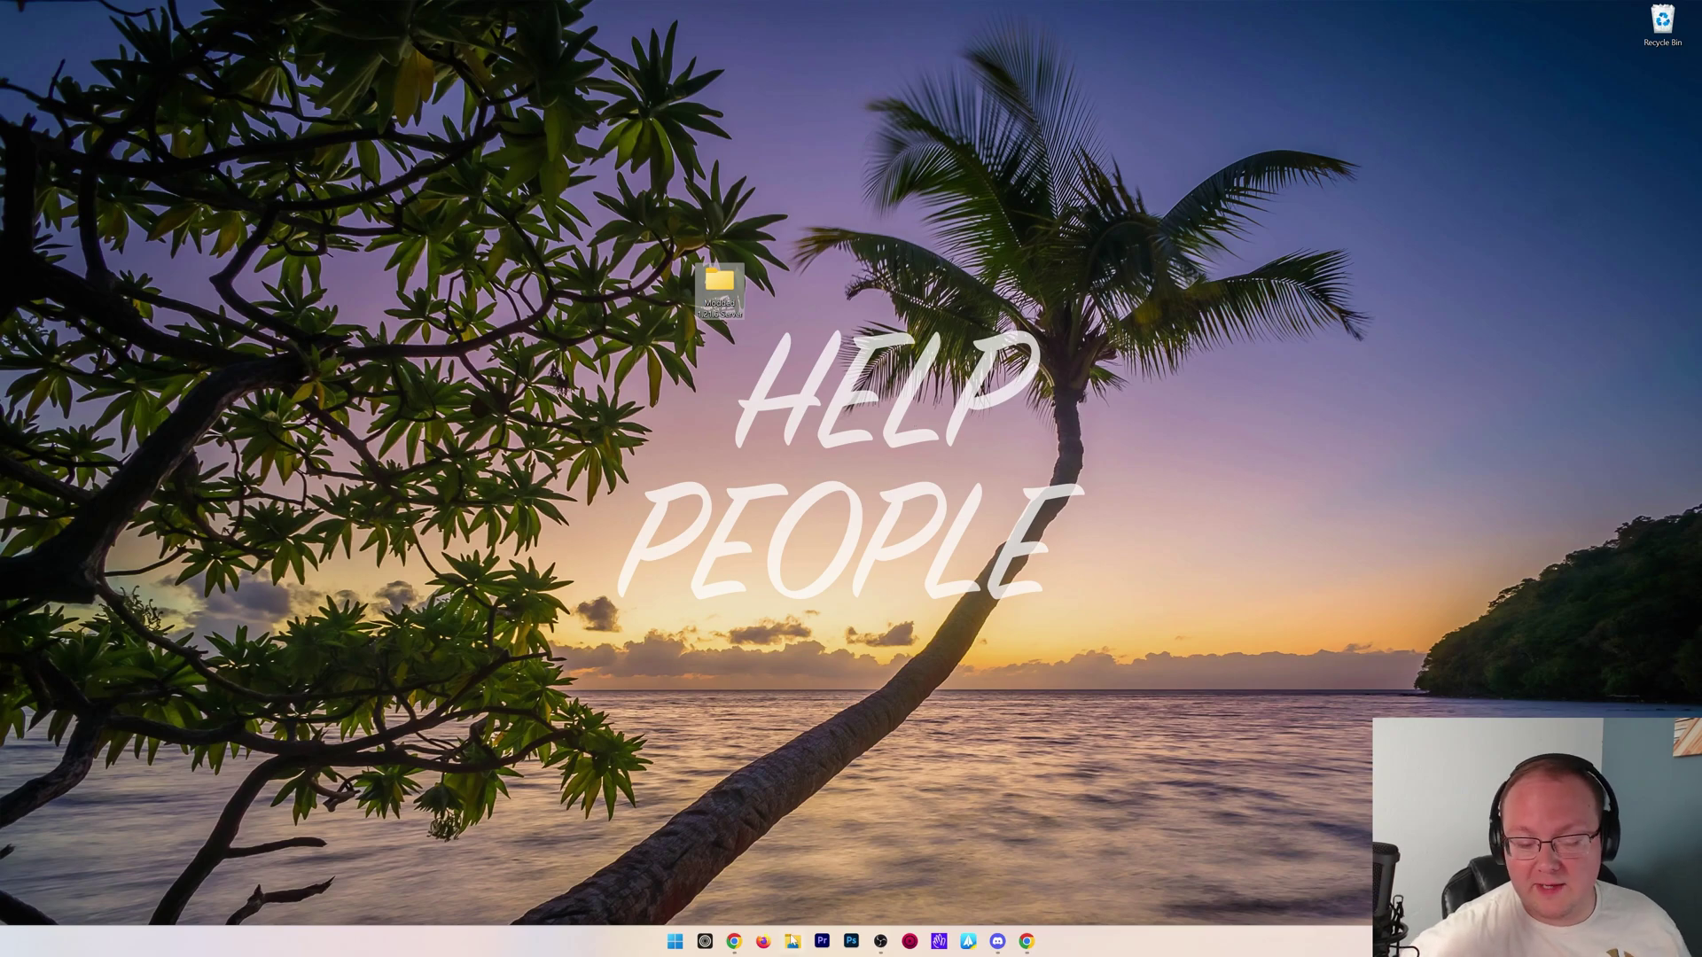
Run forge-1.21.6-56.0.0-installer.jar from the Downloads folder.
{"action": "key", "text": "super+e"}
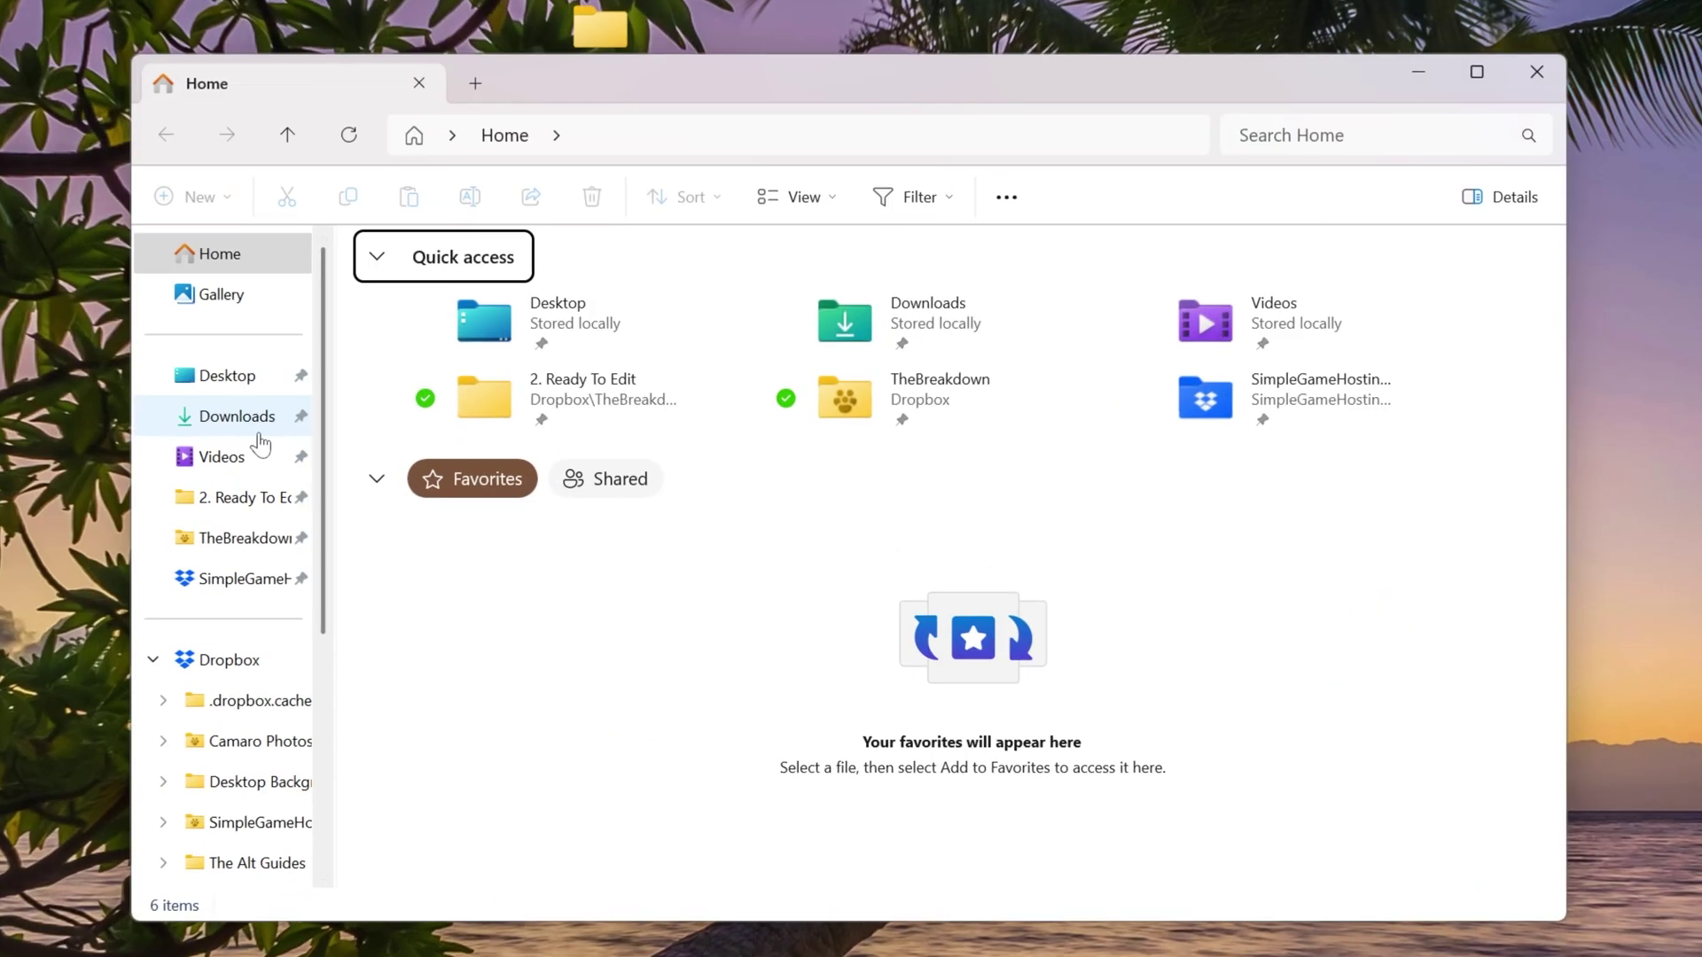
{"action": "left_click", "coordinate": [237, 417]}
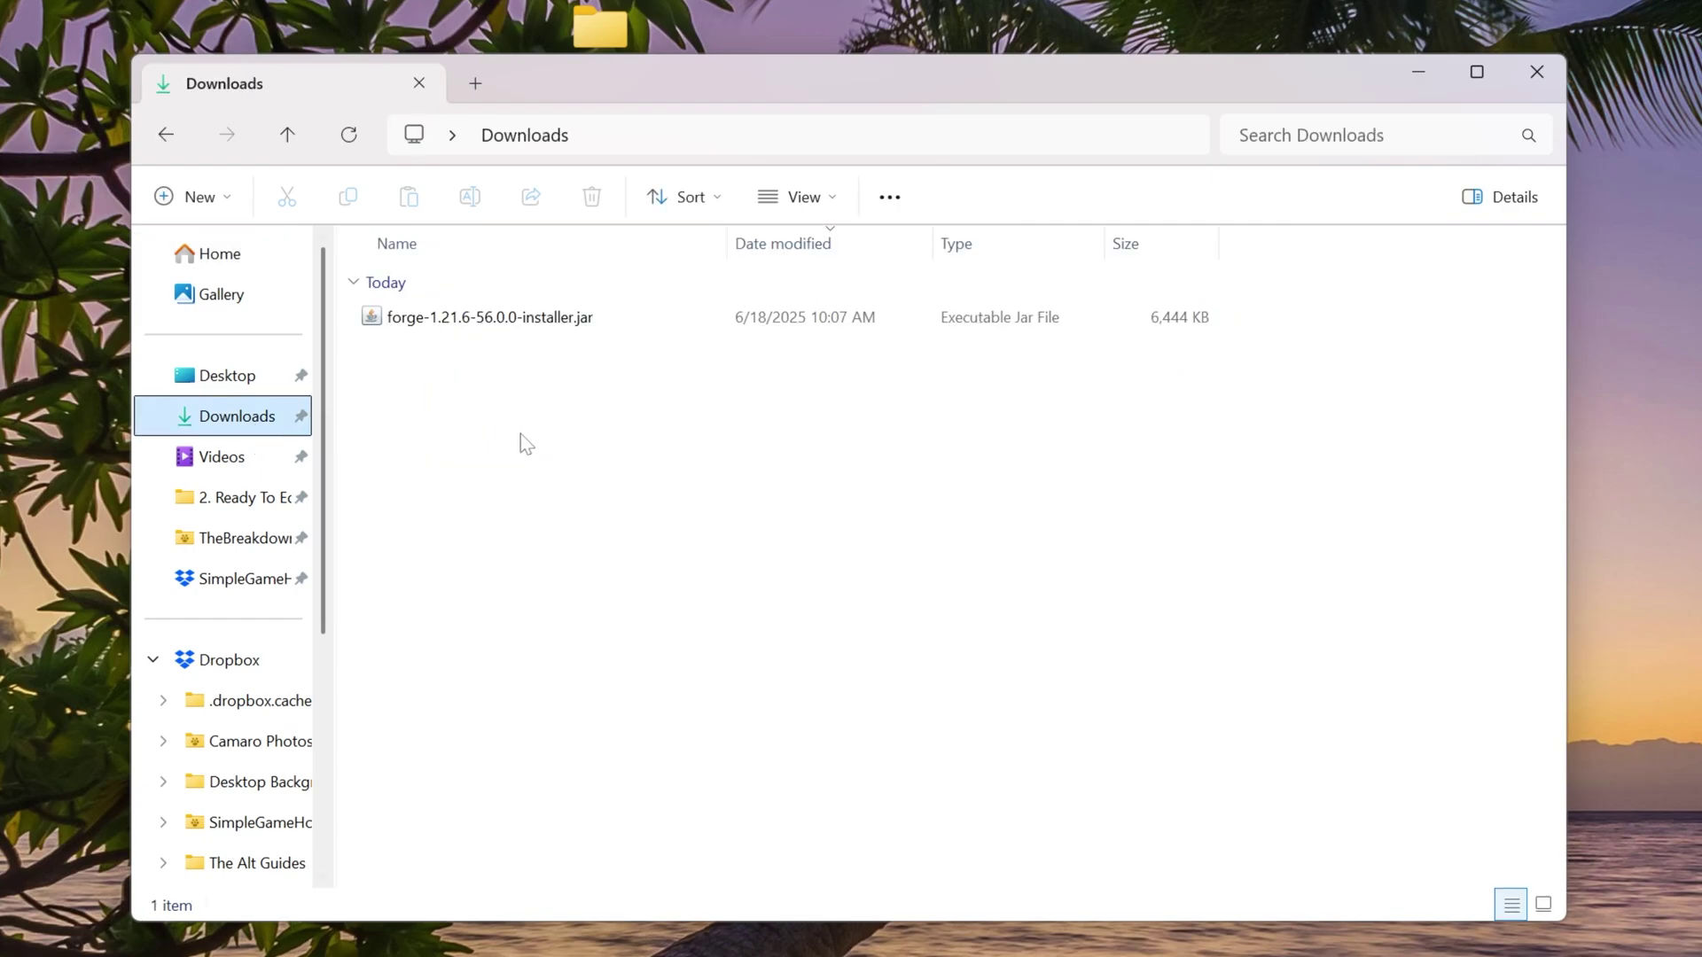
{"action": "double_click", "coordinate": [477, 326]}
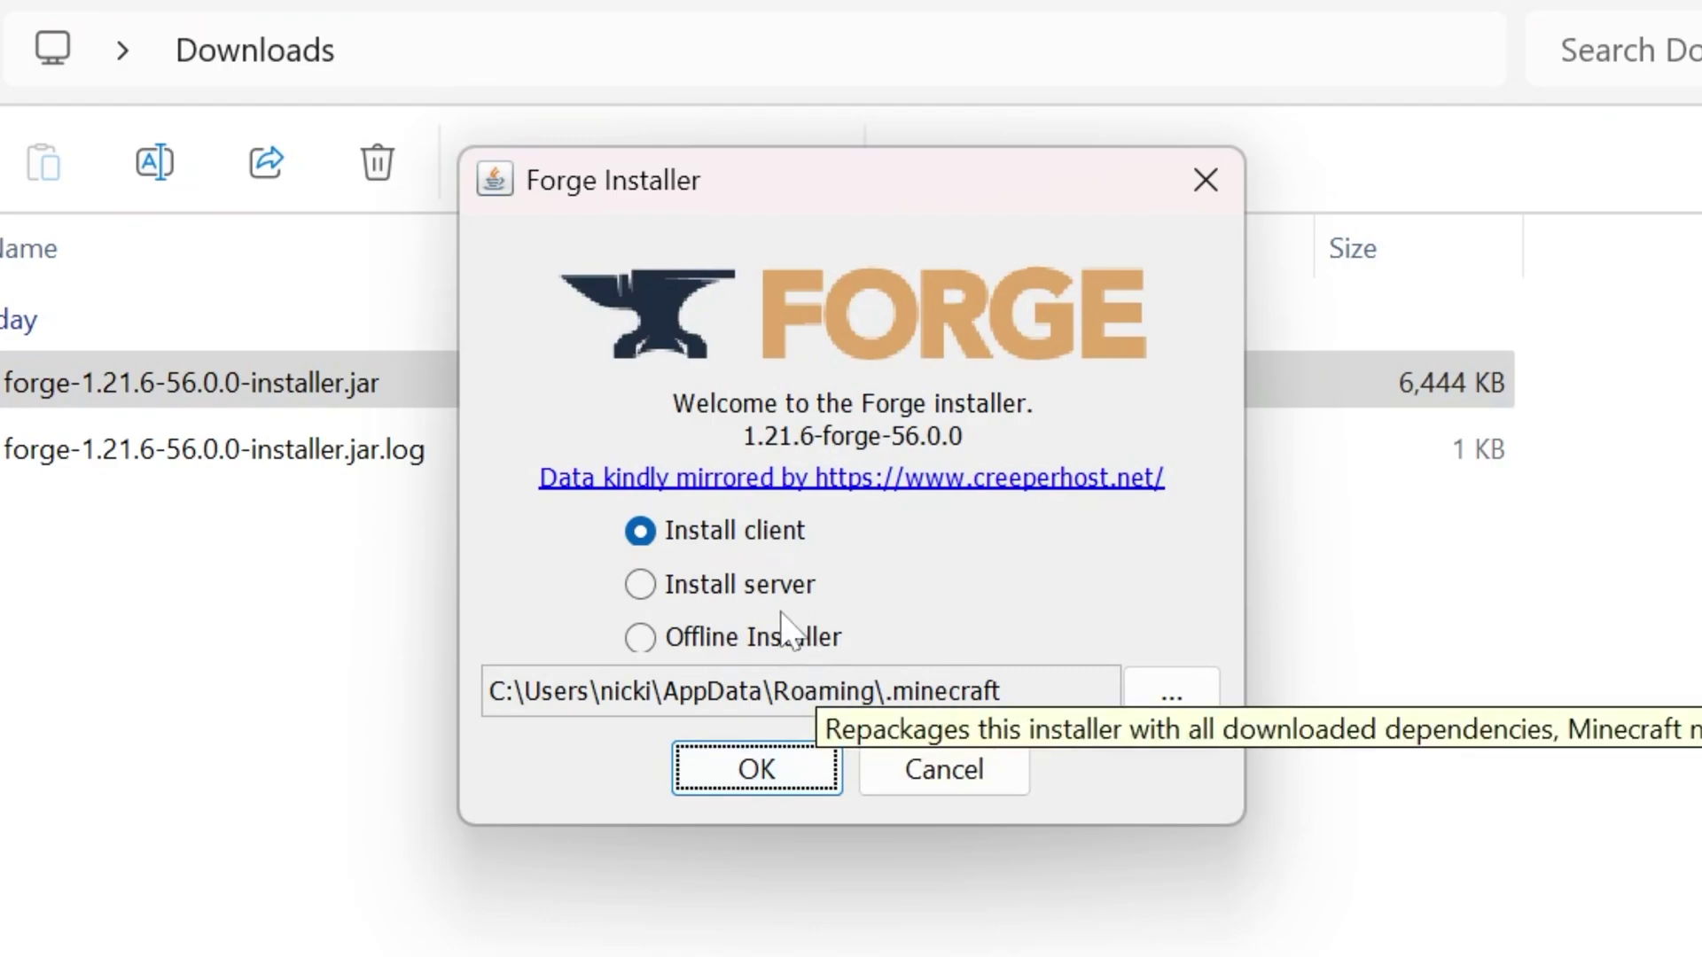
Install the Forge server into the desktop folder Modded 1.21.6 Server.
{"action": "left_click", "coordinate": [789, 587]}
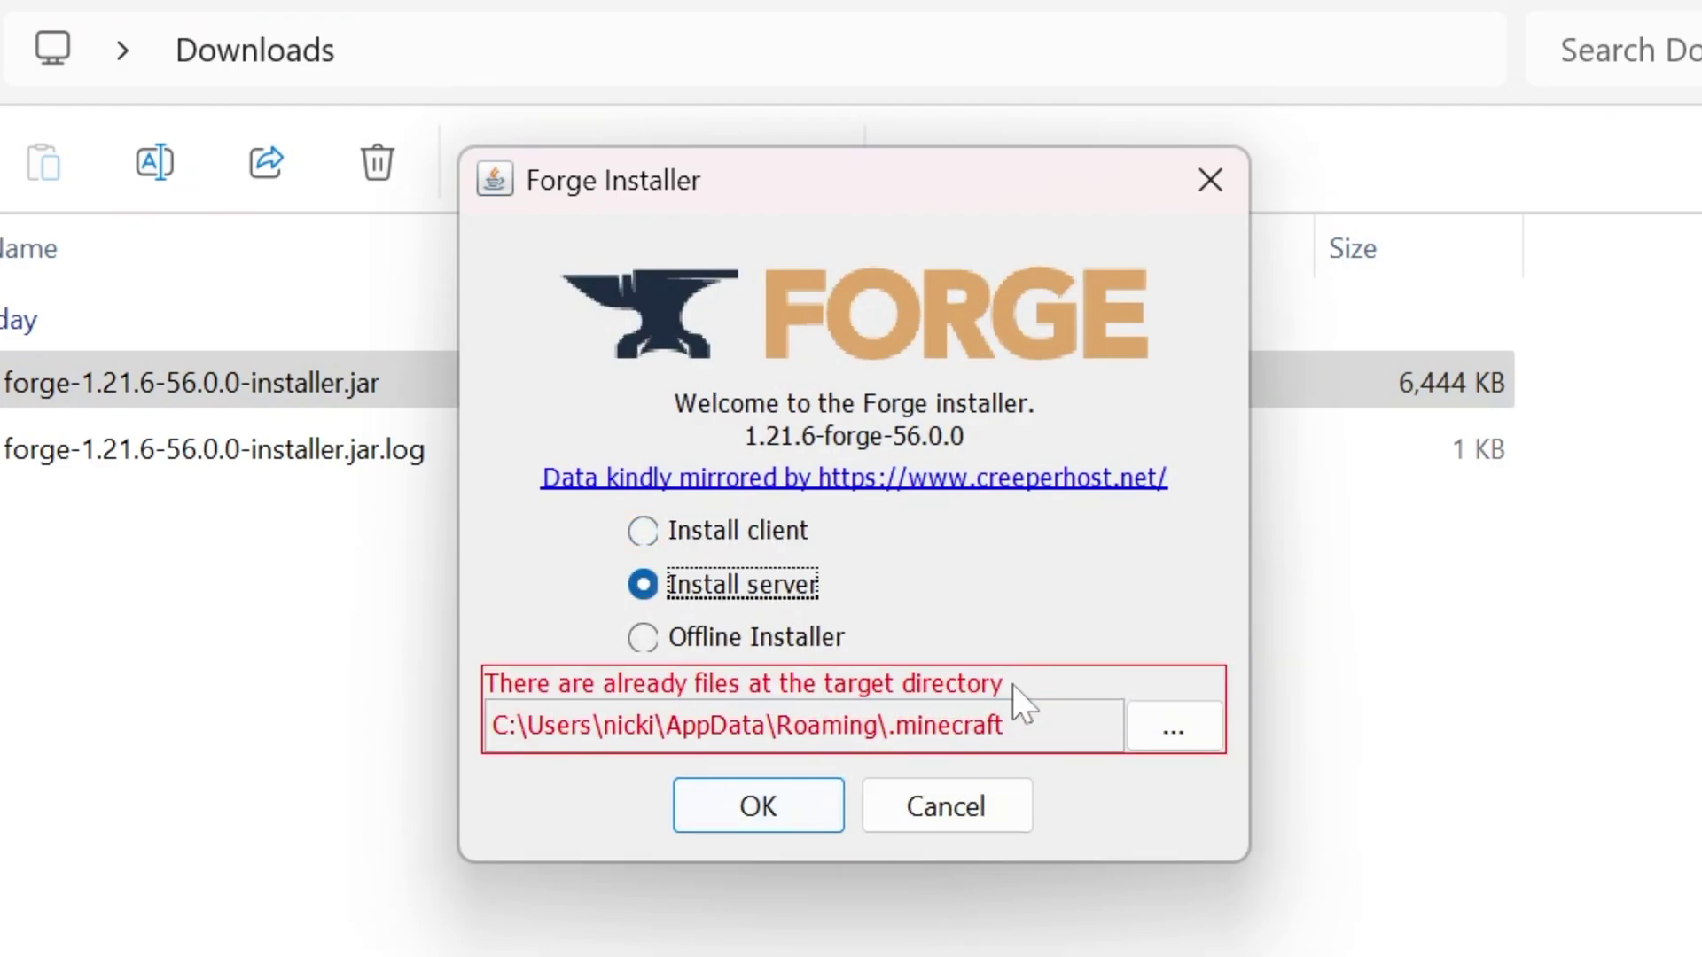
{"action": "left_click", "coordinate": [1168, 725]}
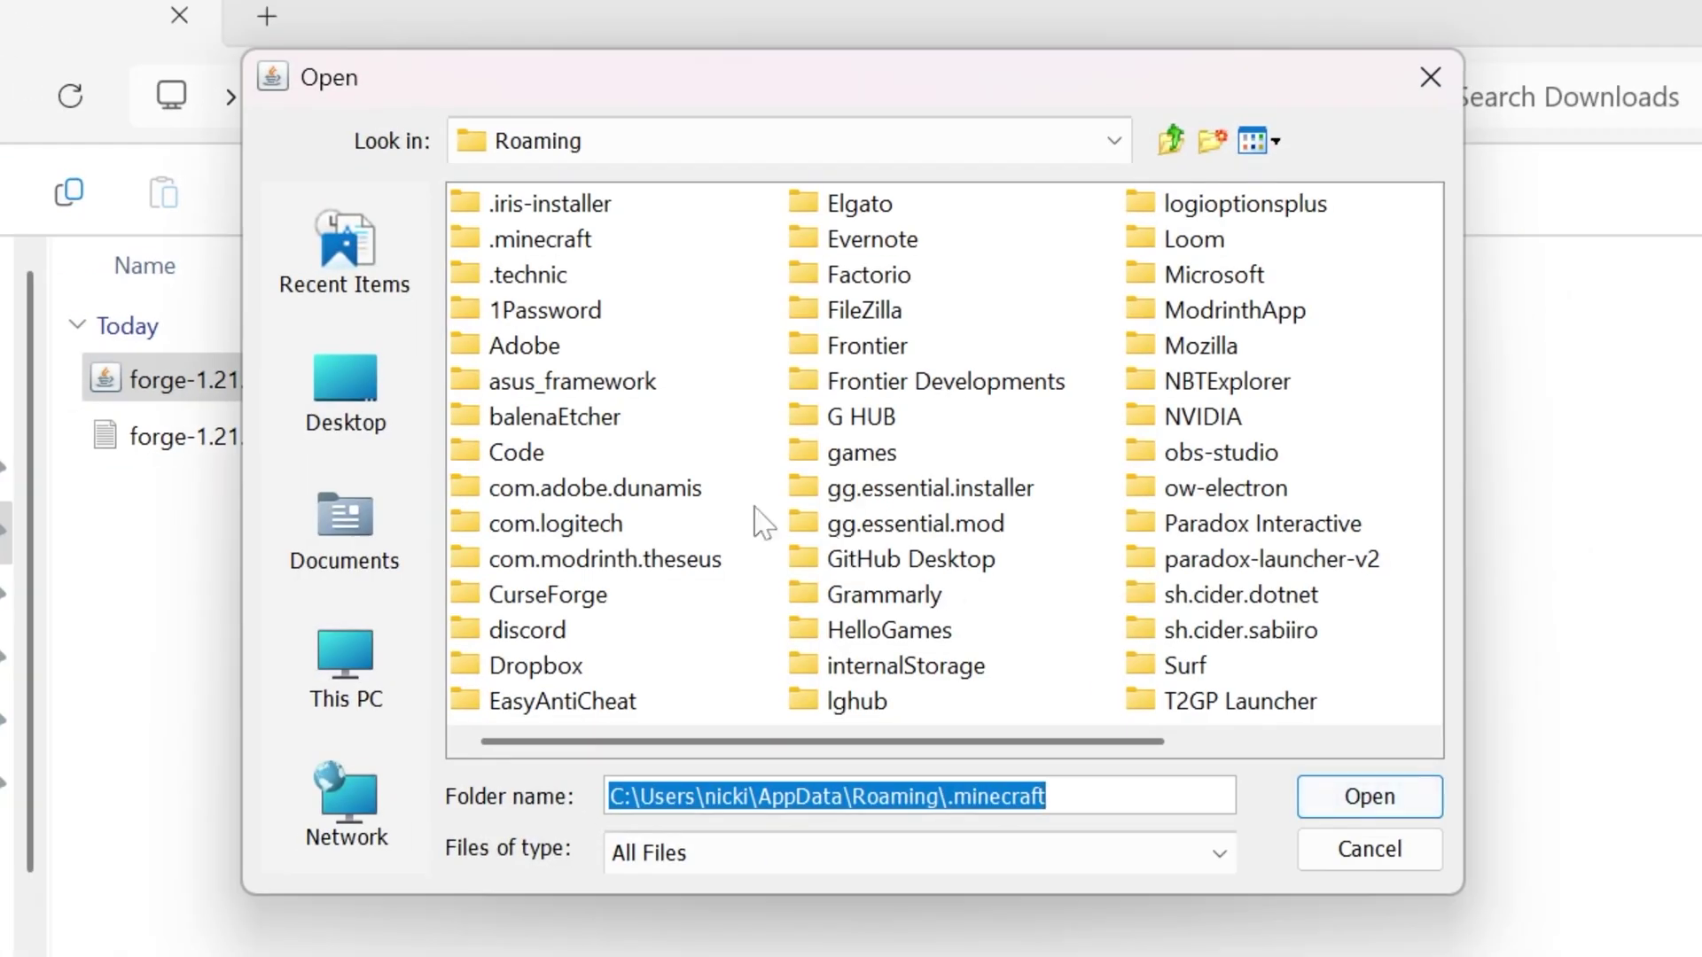
{"action": "left_click", "coordinate": [378, 403]}
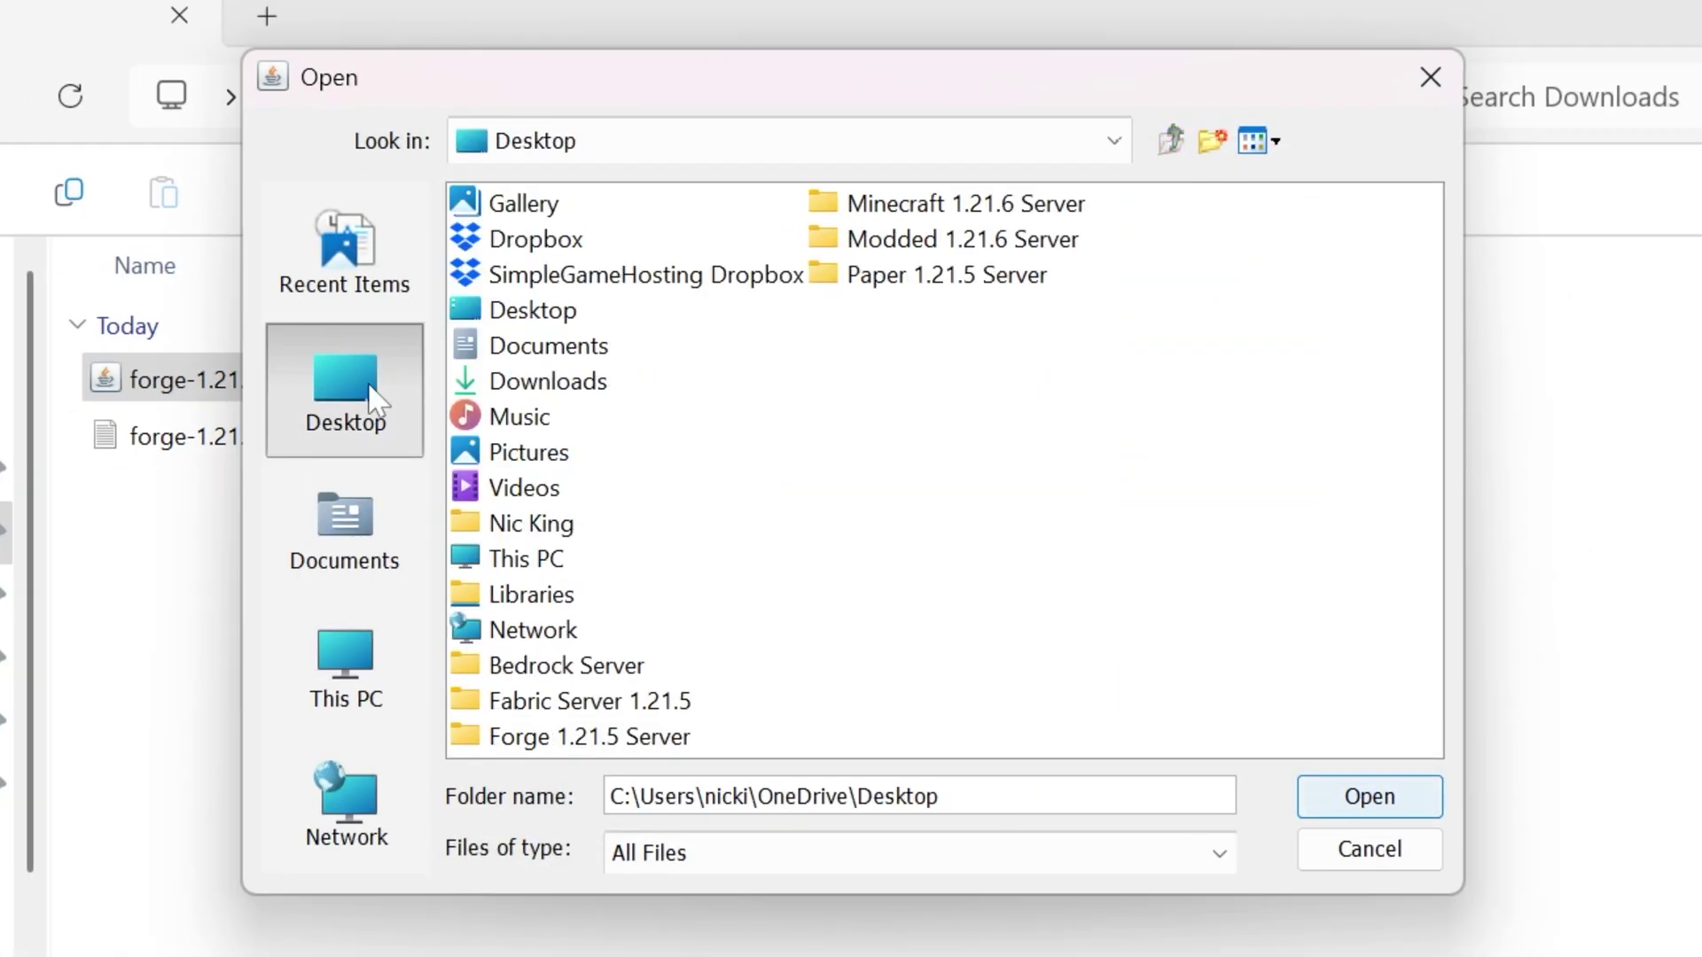
{"action": "left_click", "coordinate": [968, 244]}
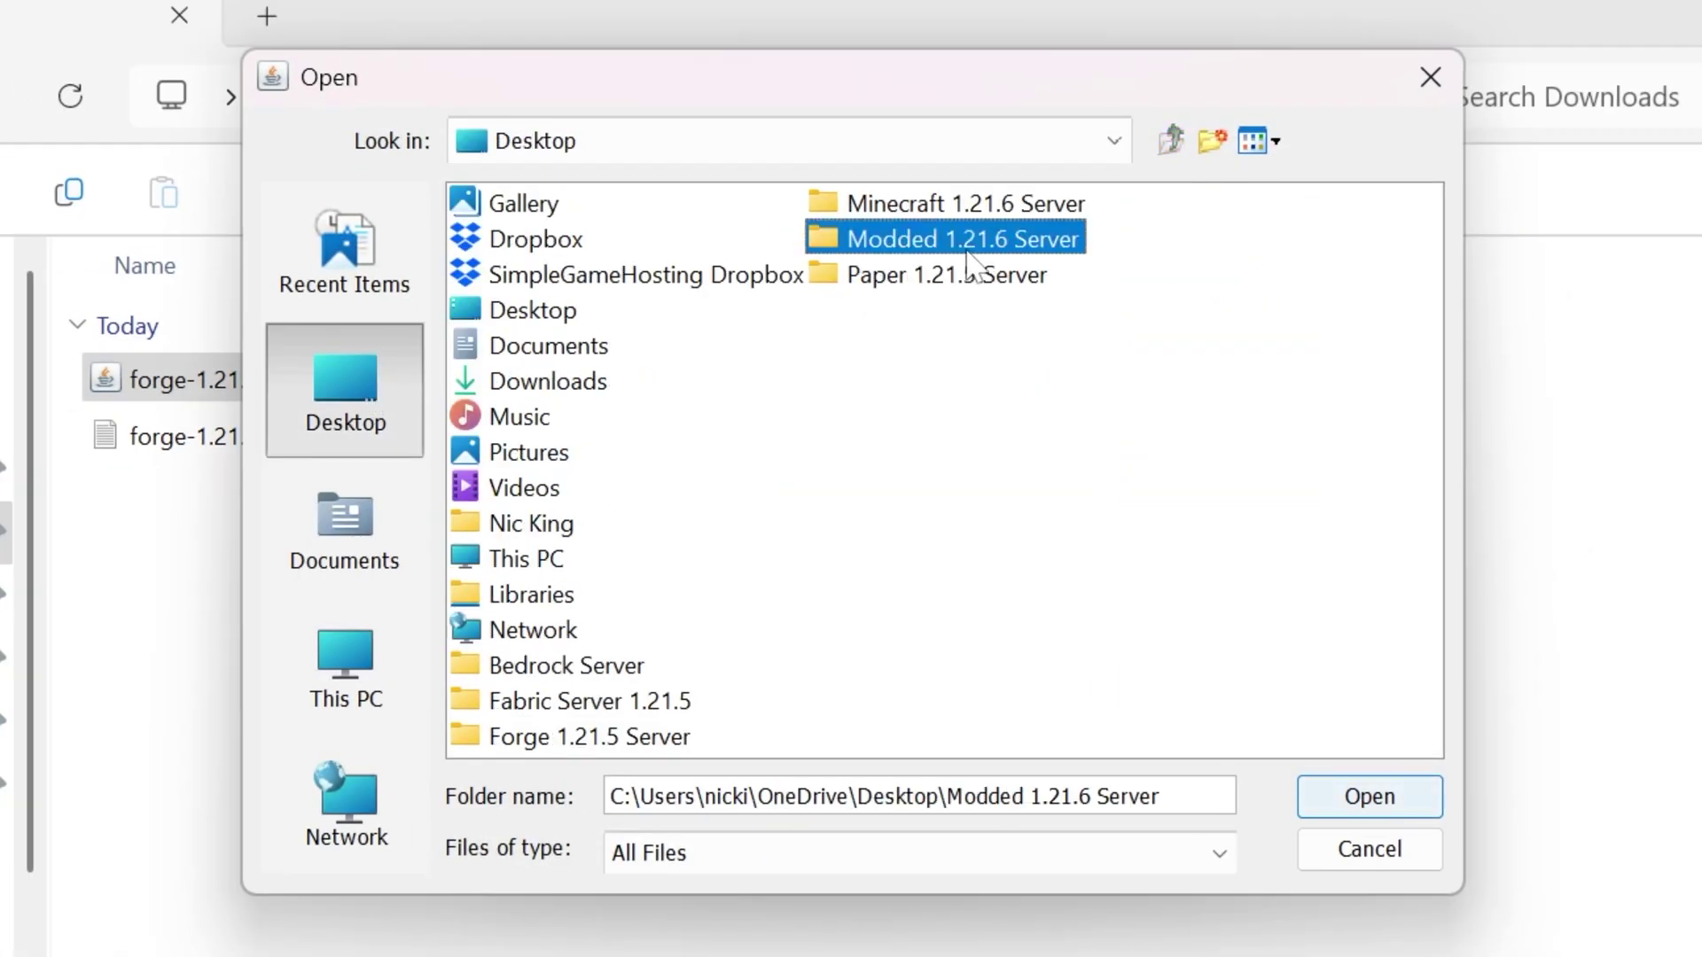
{"action": "left_click", "coordinate": [1370, 796]}
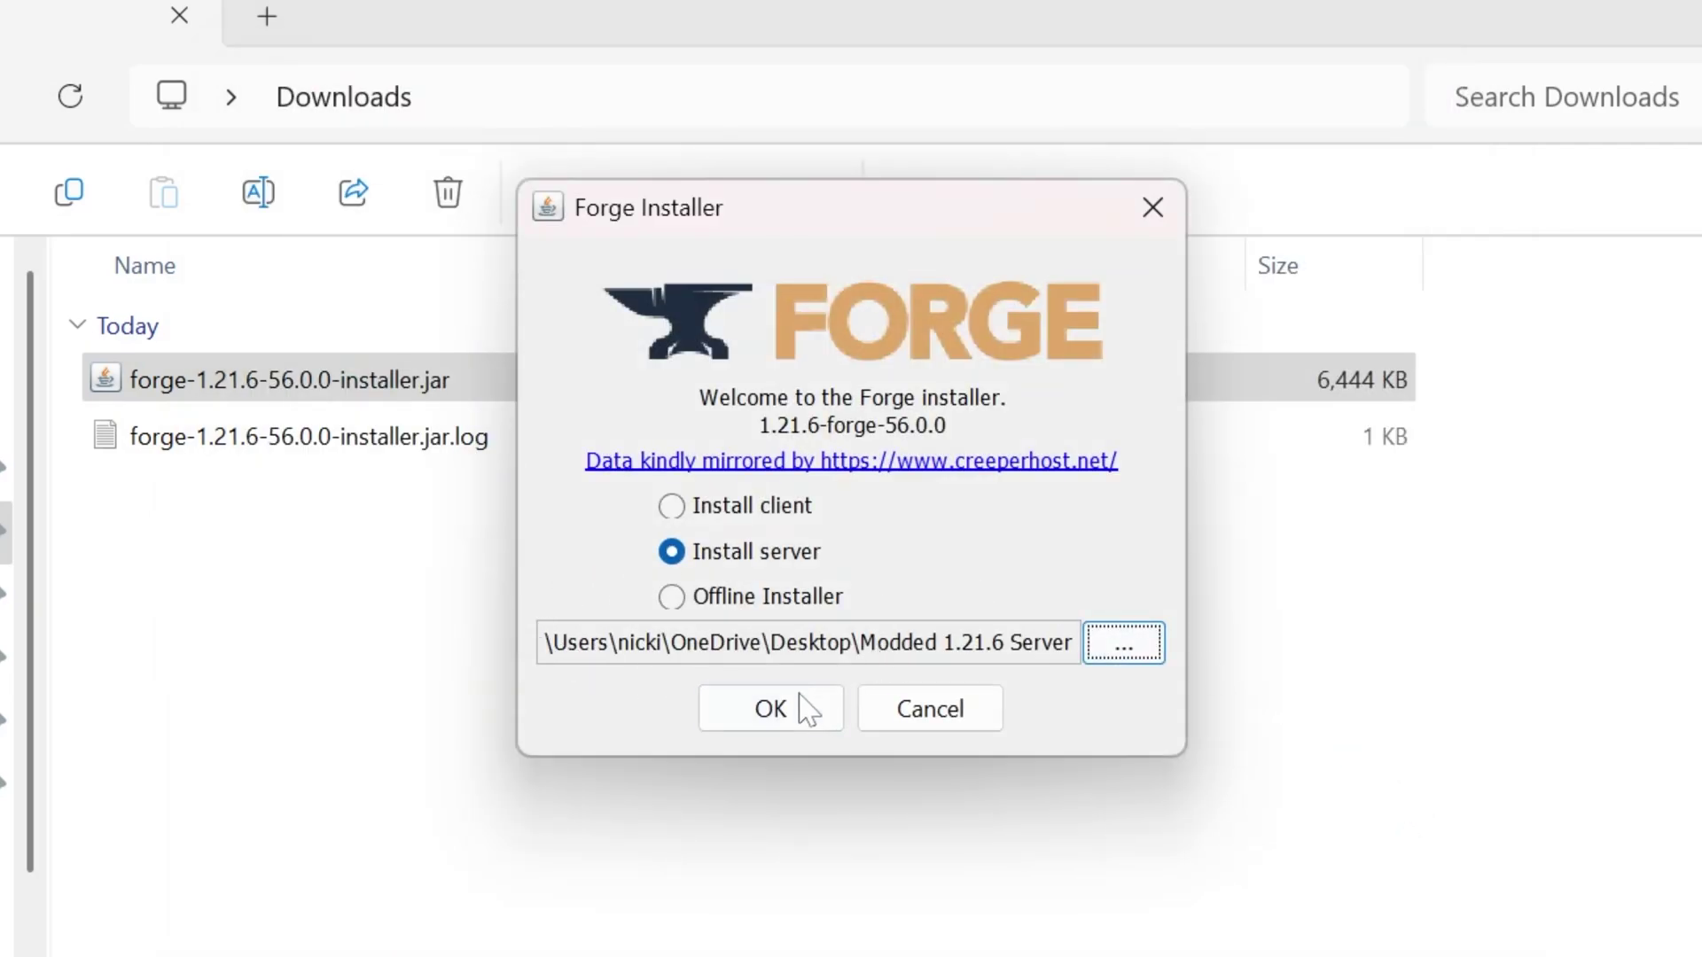
{"action": "left_click", "coordinate": [800, 700]}
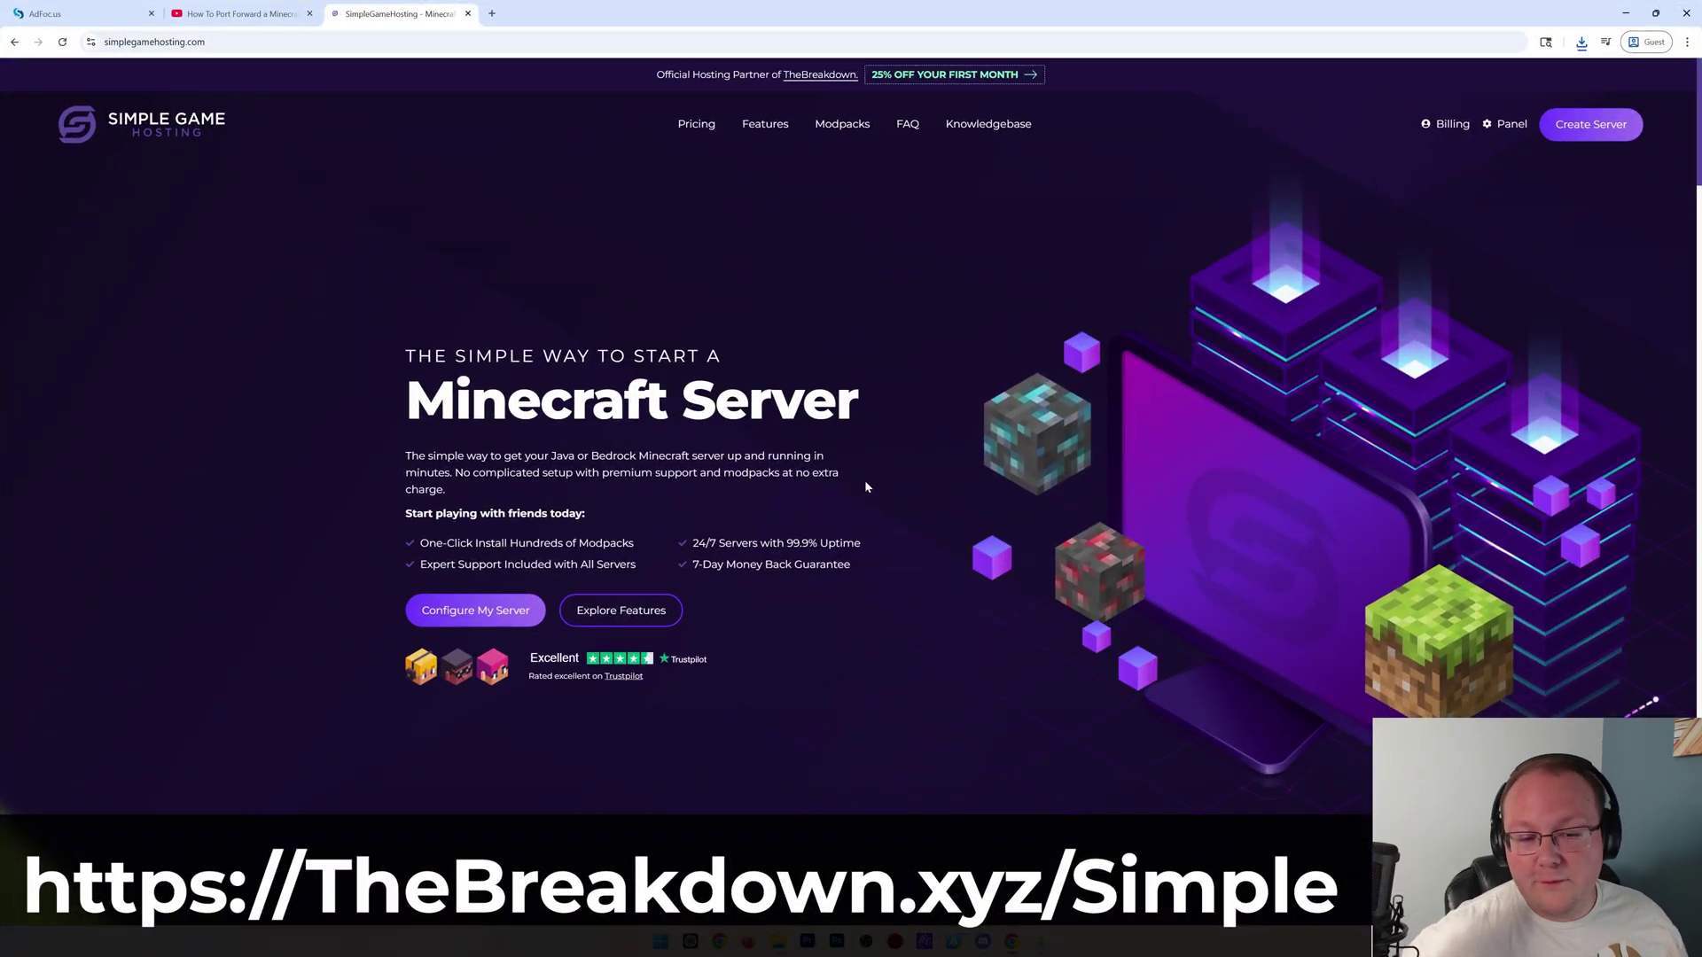
Examine the features page of the Simple Game Hosting website and put the browser away.
{"action": "scroll", "coordinate": [864, 477], "scroll_direction": "down", "scroll_amount": 1}
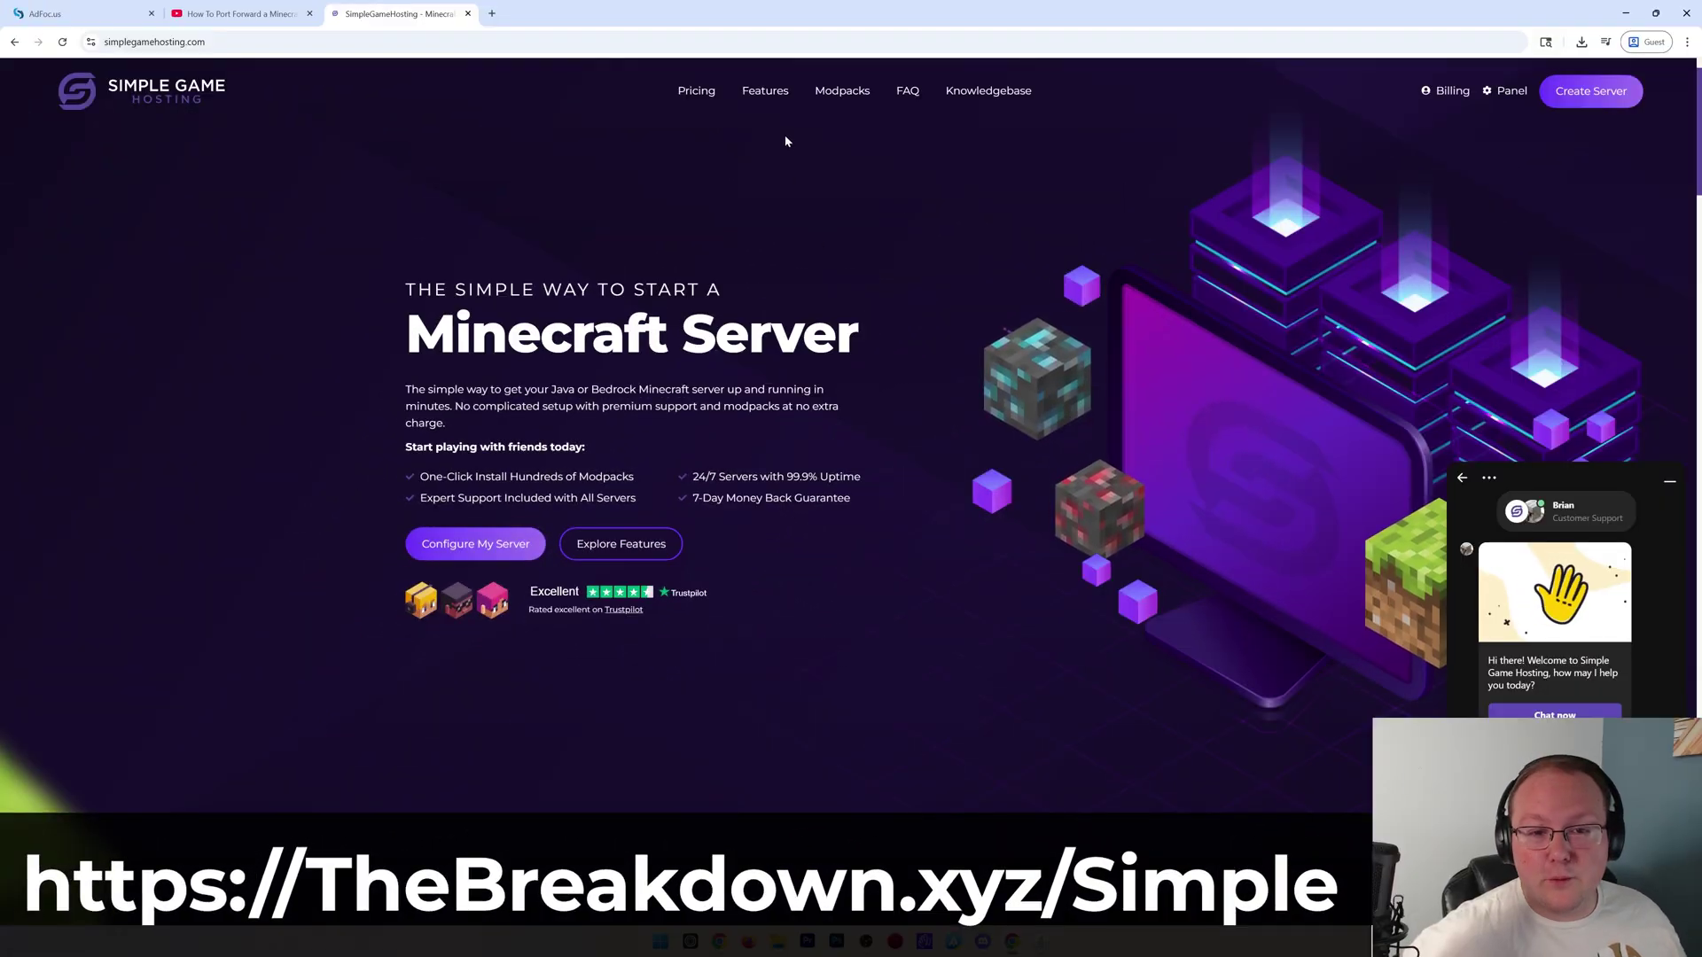
{"action": "left_click", "coordinate": [765, 91]}
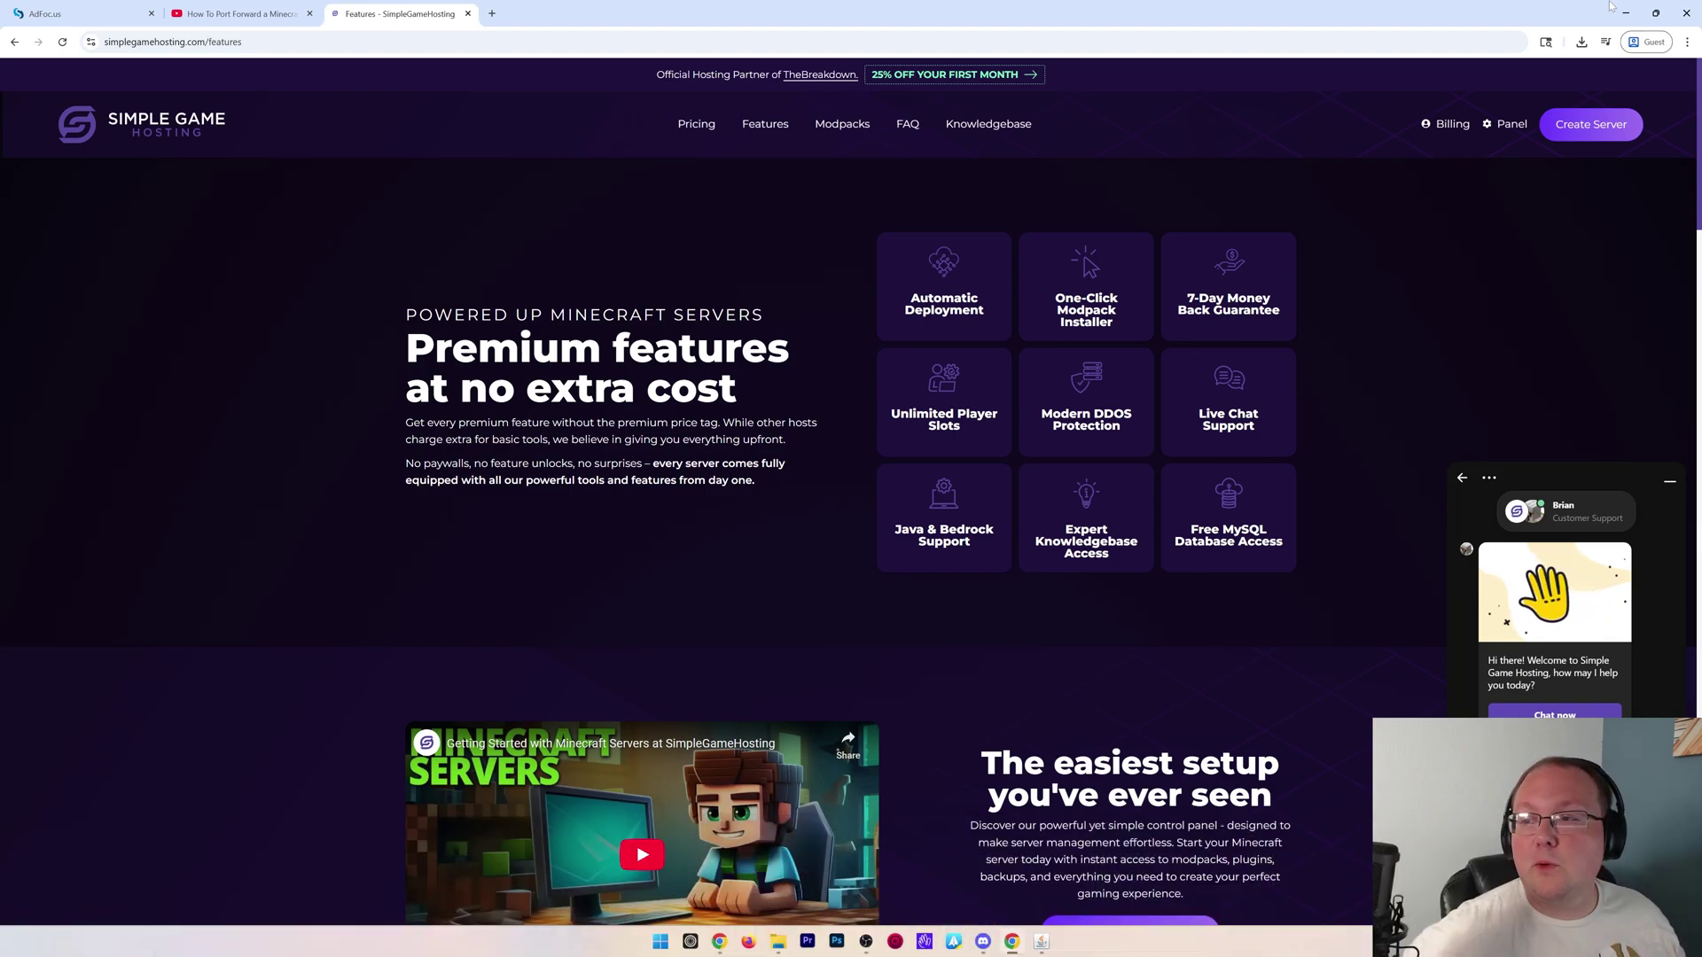
{"action": "left_click", "coordinate": [1630, 17]}
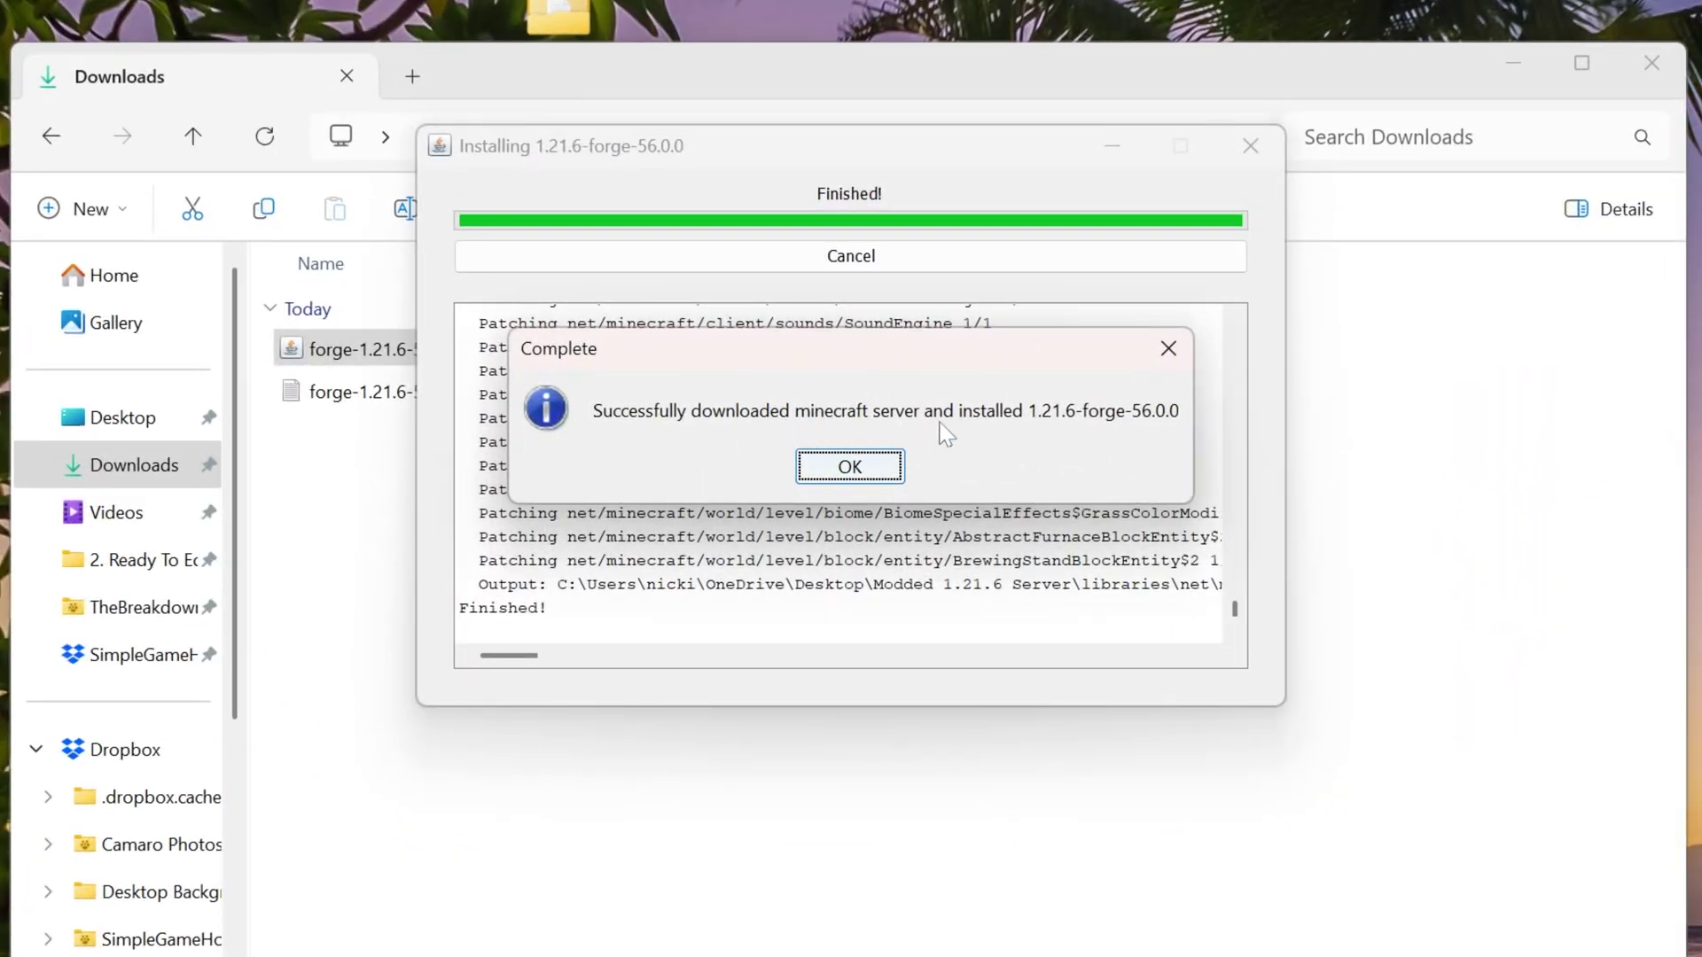
Close the completed Forge installation and move all files in Downloads to the Recycle Bin.
{"action": "left_click", "coordinate": [880, 466]}
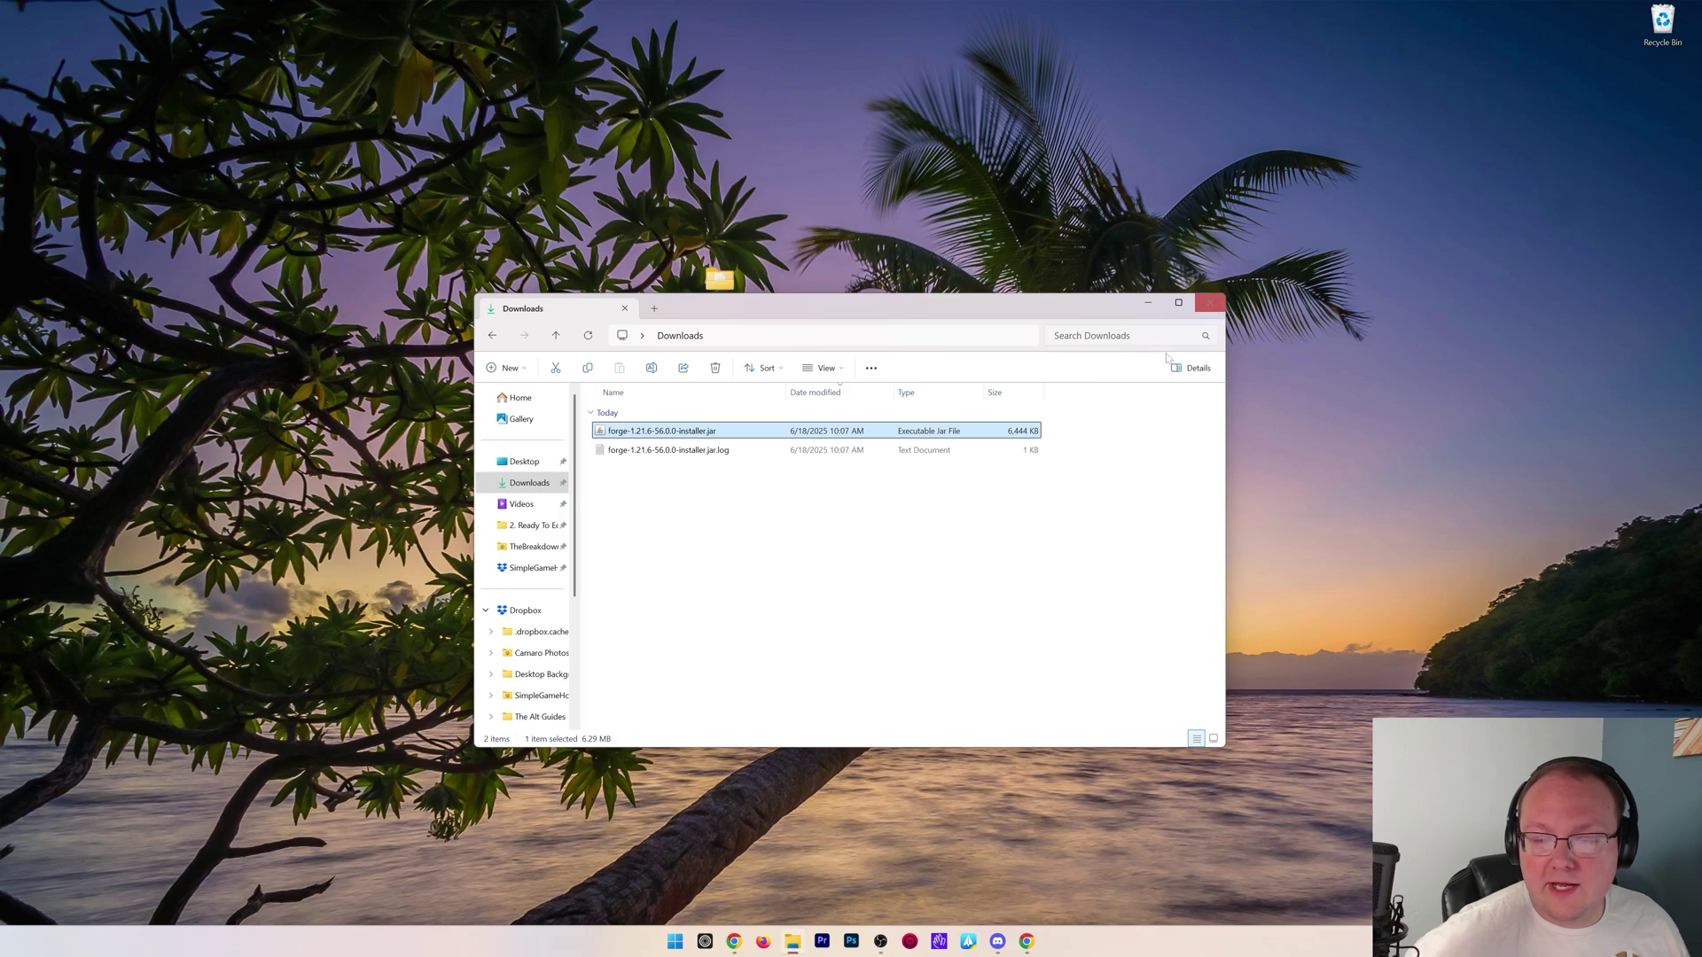
{"action": "key", "text": "ctrl+a"}
{"action": "left_click_drag", "start_coordinate": [846, 440], "coordinate": [1662, 24]}
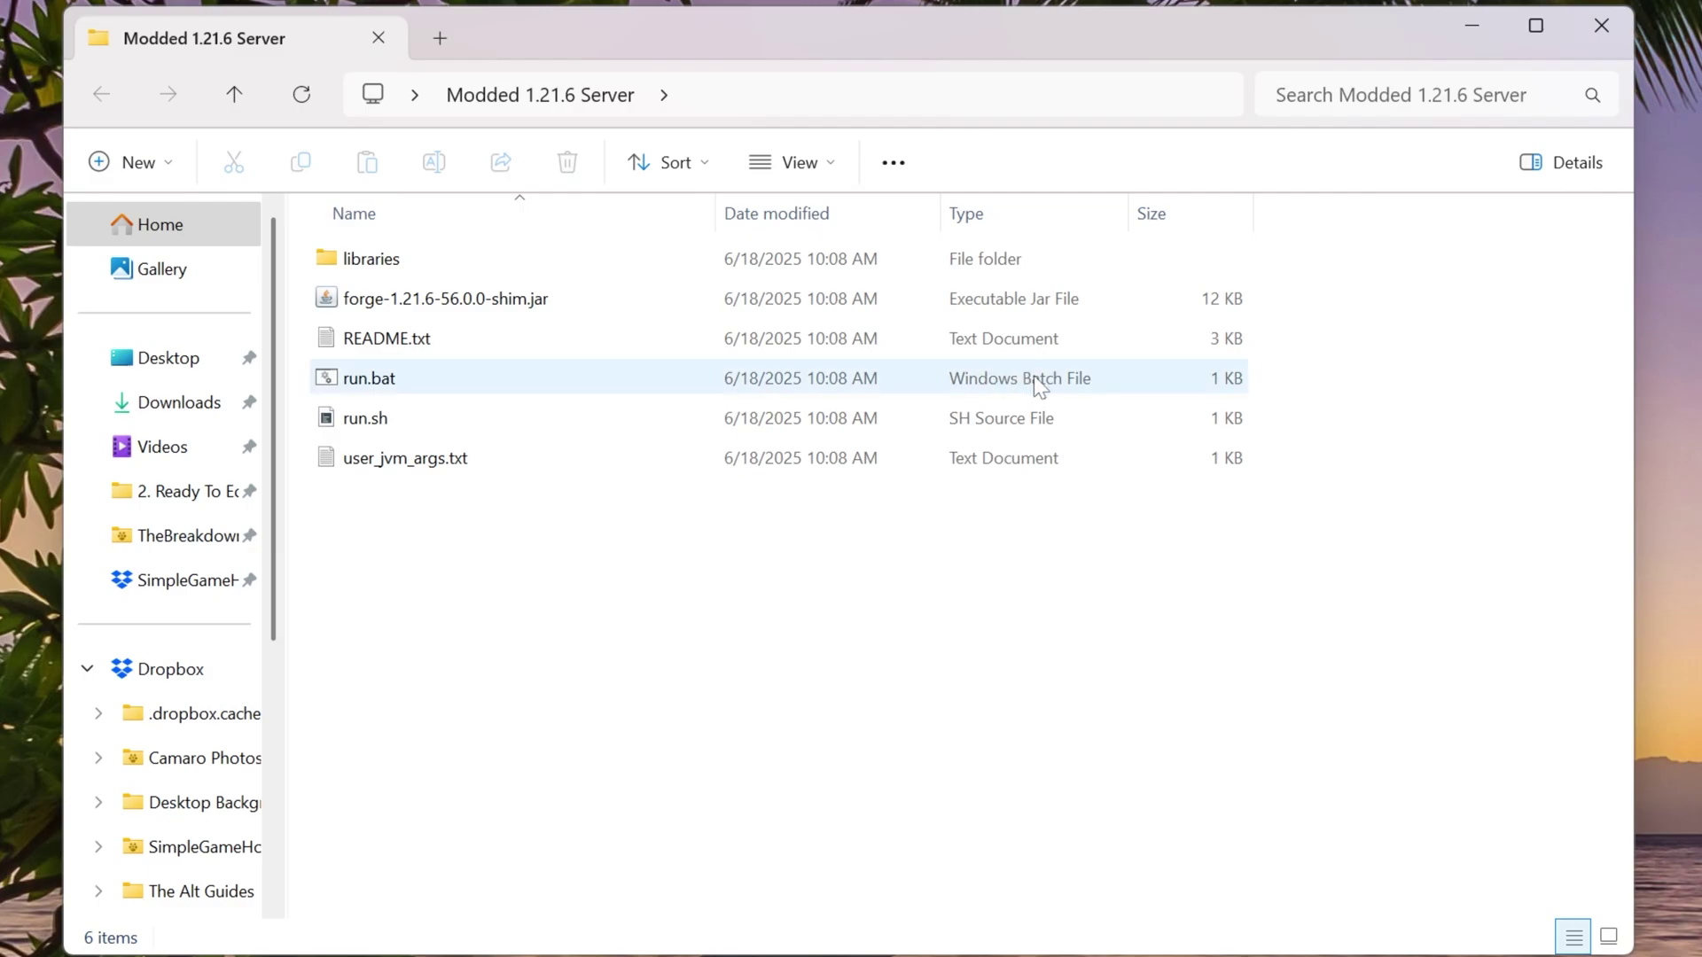
Run run.bat in the Modded 1.21.6 Server folder to generate the server files, and dismiss its console.
{"action": "double_click", "coordinate": [634, 379]}
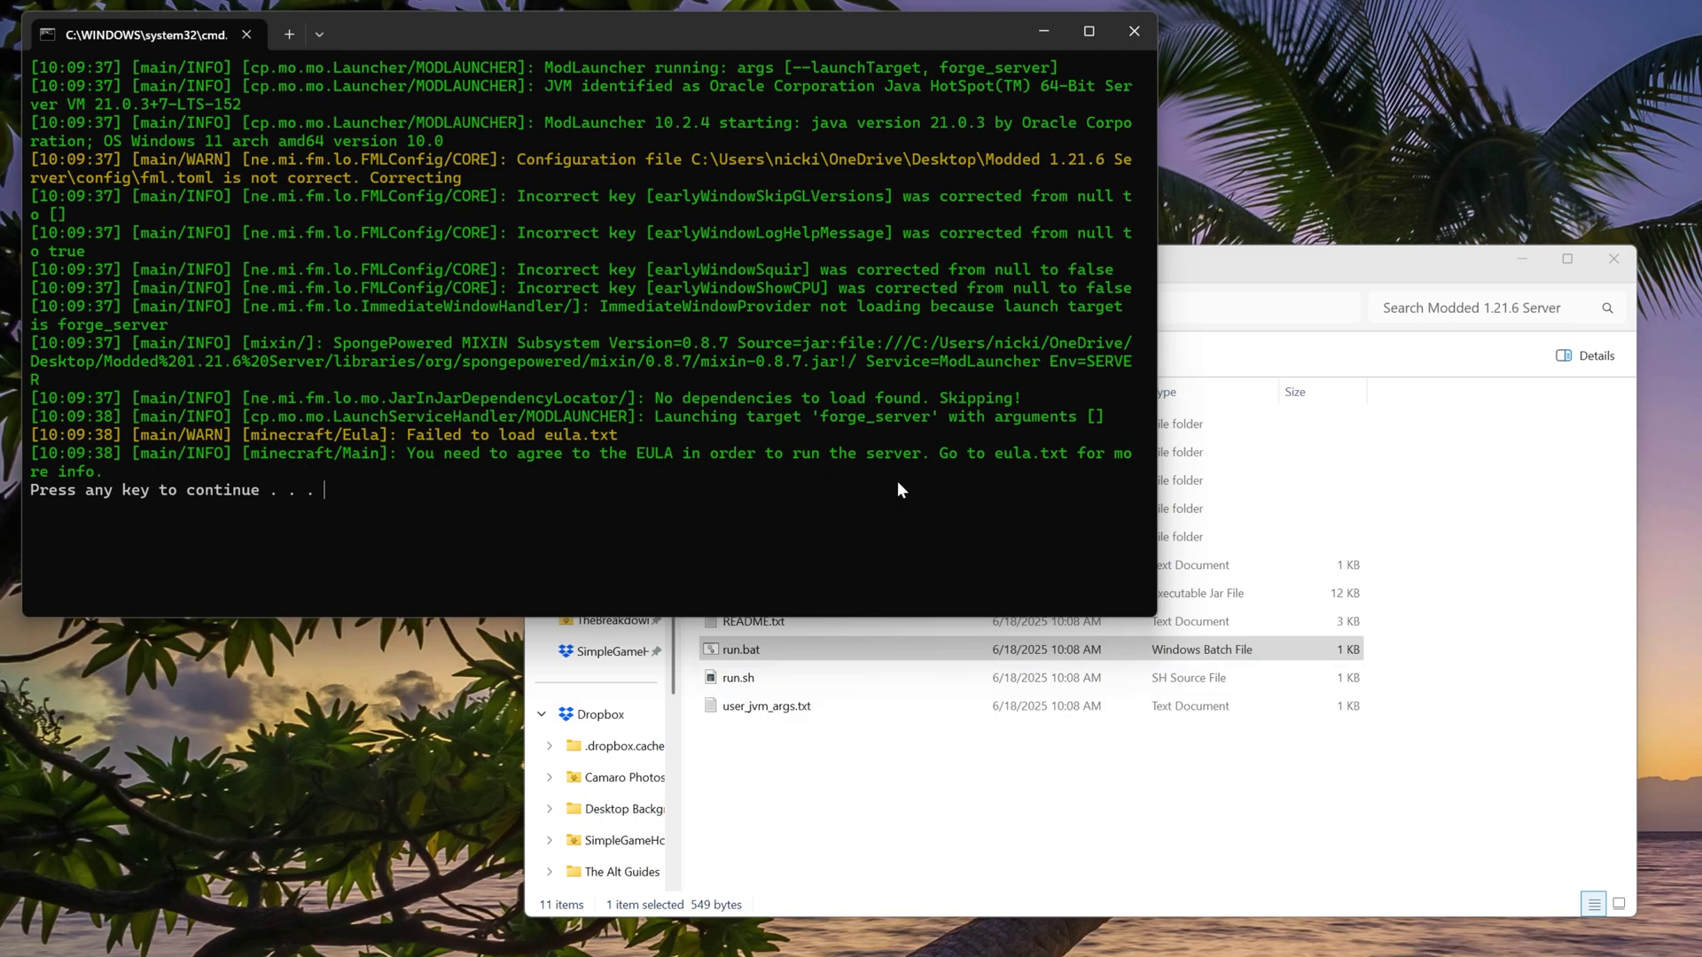
{"action": "key", "text": "Return"}
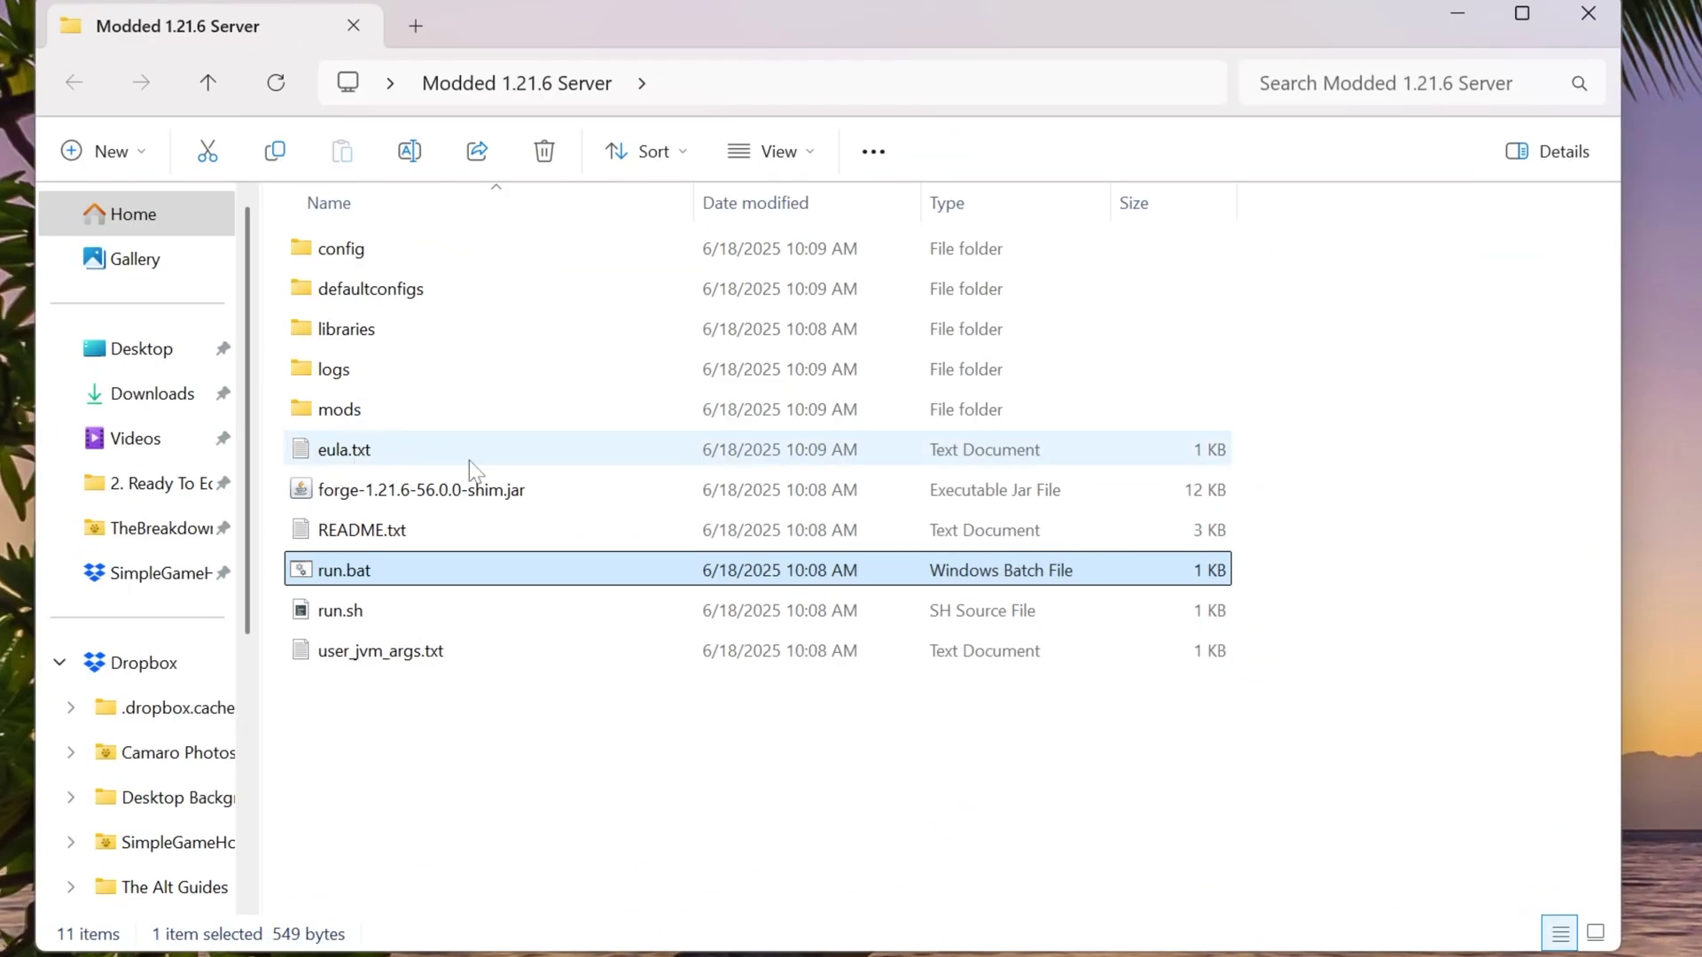
Accept the EULA by setting eula=true in eula.txt, then save and close the file.
{"action": "left_click", "coordinate": [469, 460]}
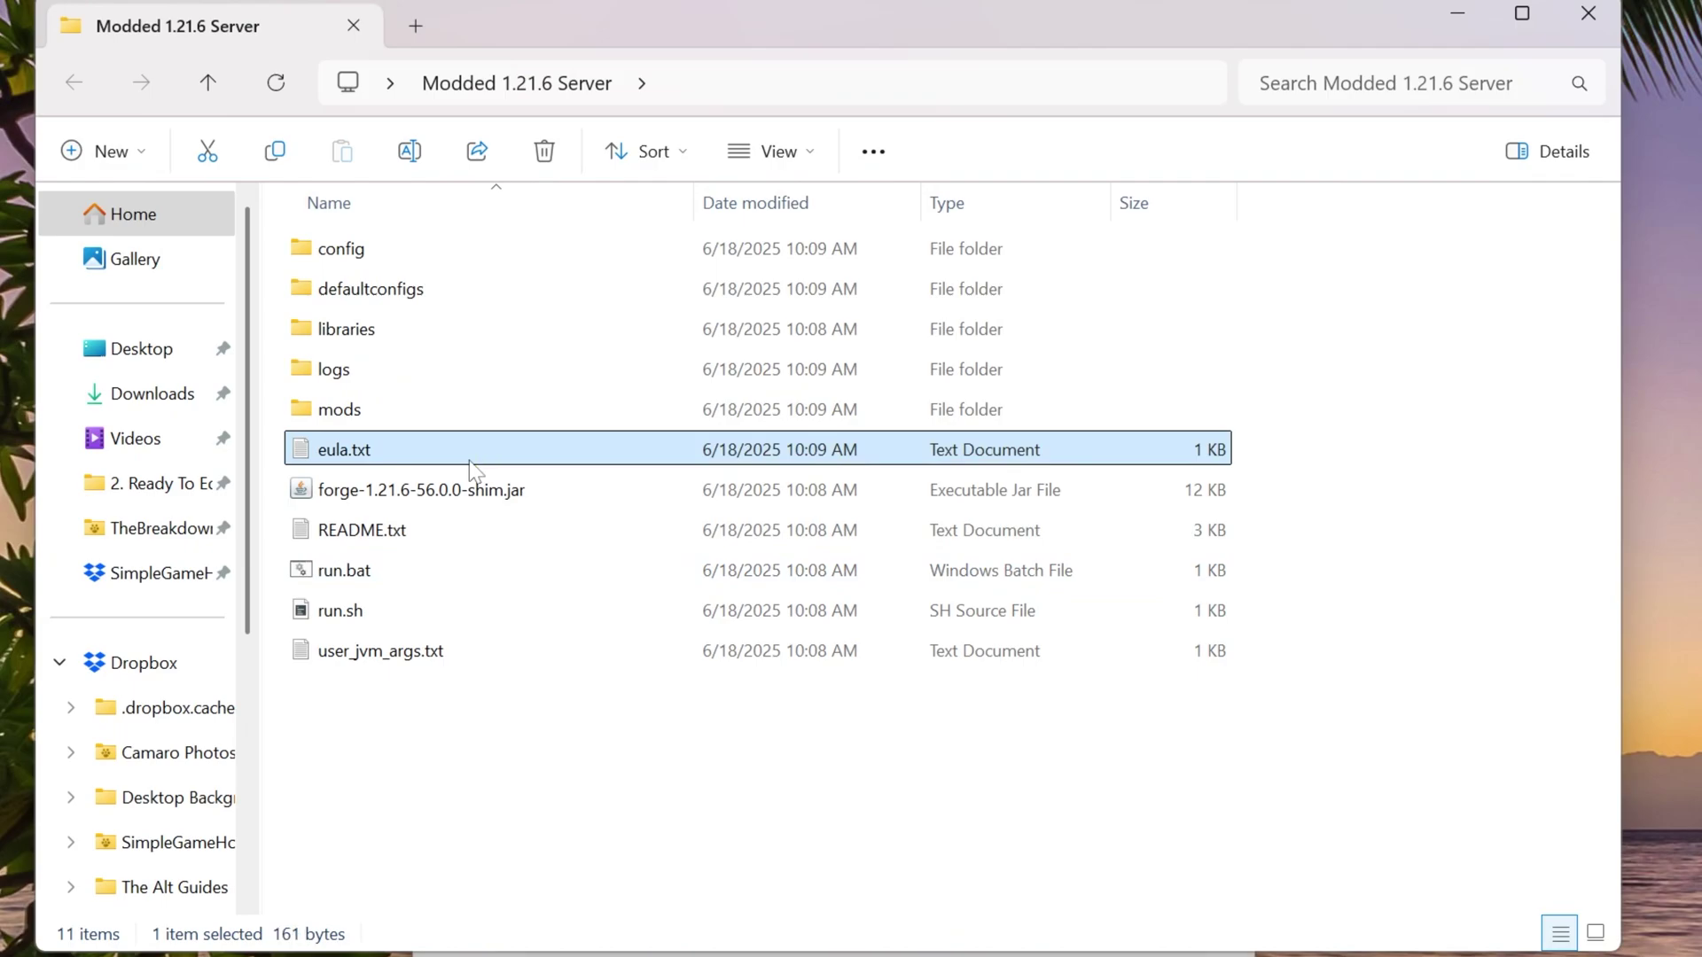
{"action": "key", "text": "Return"}
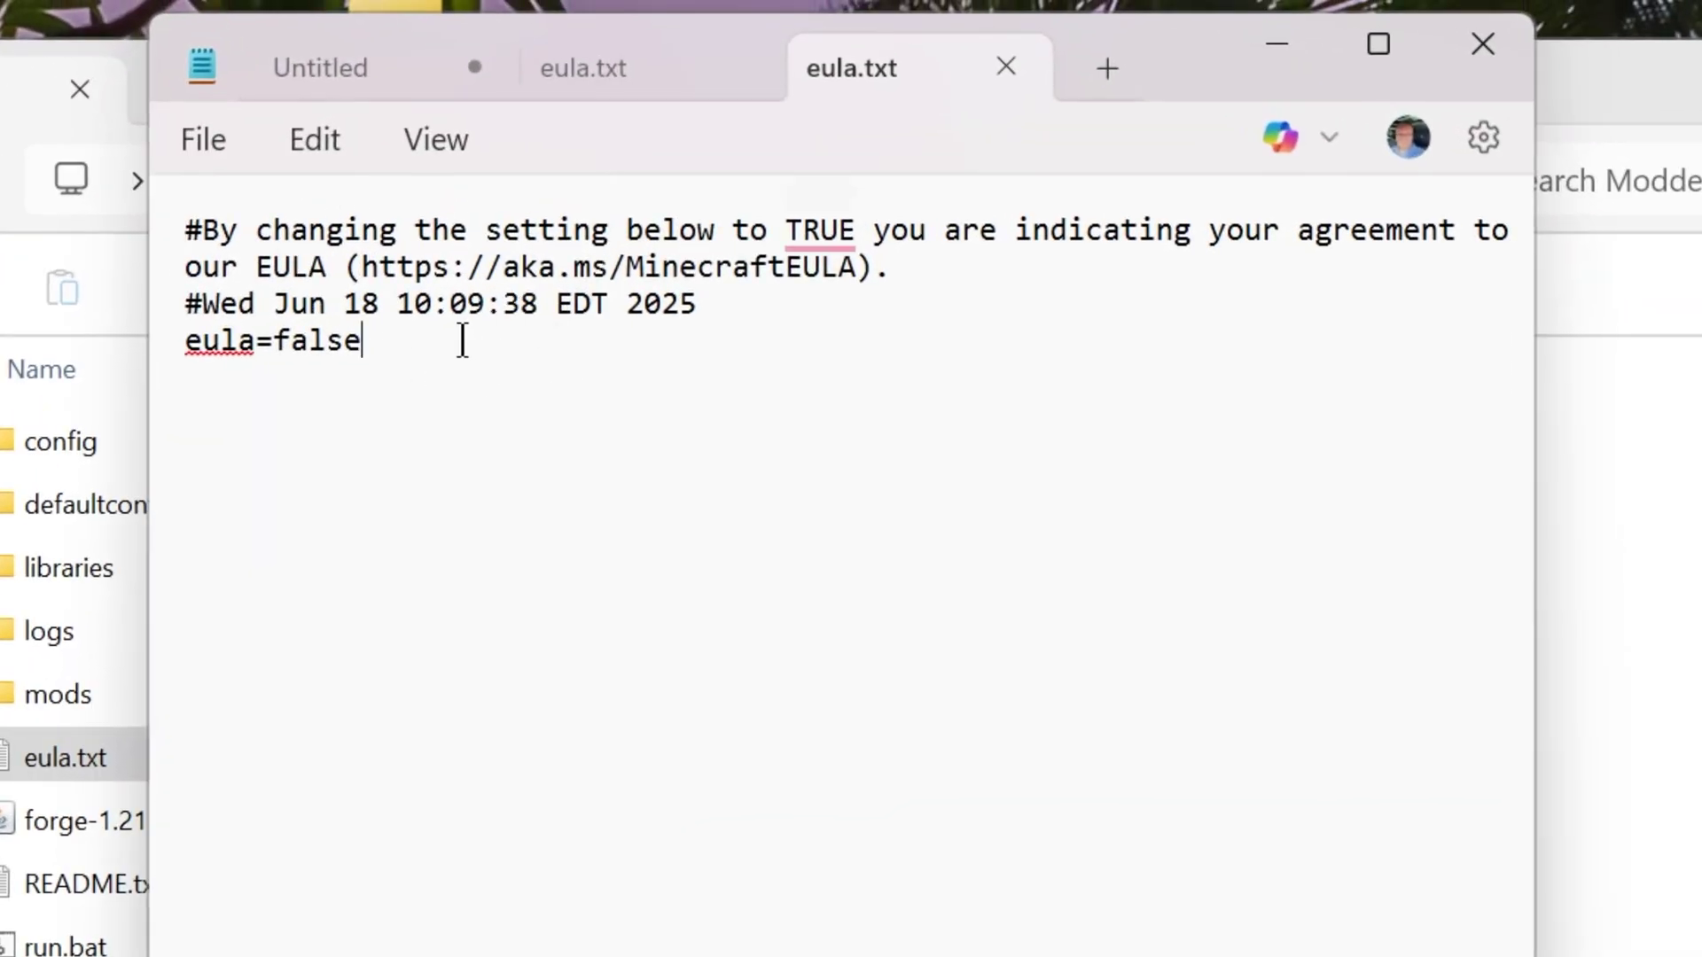
{"action": "left_click_drag", "start_coordinate": [462, 340], "coordinate": [259, 344]}
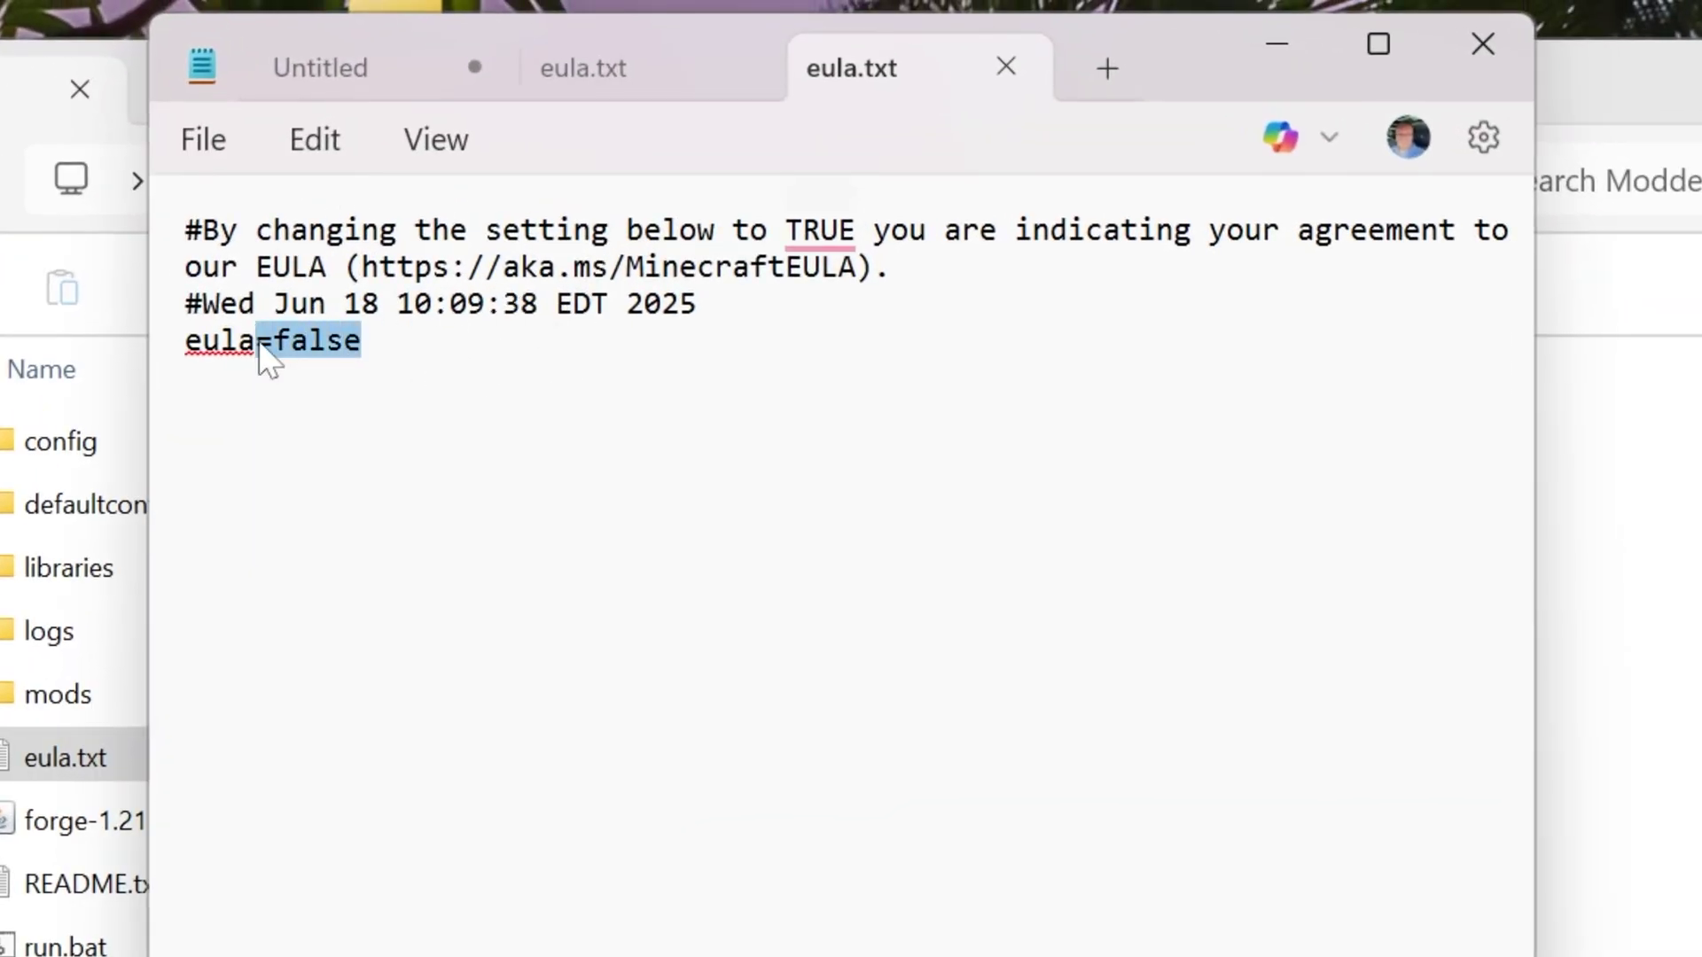
{"action": "type", "text": "="}
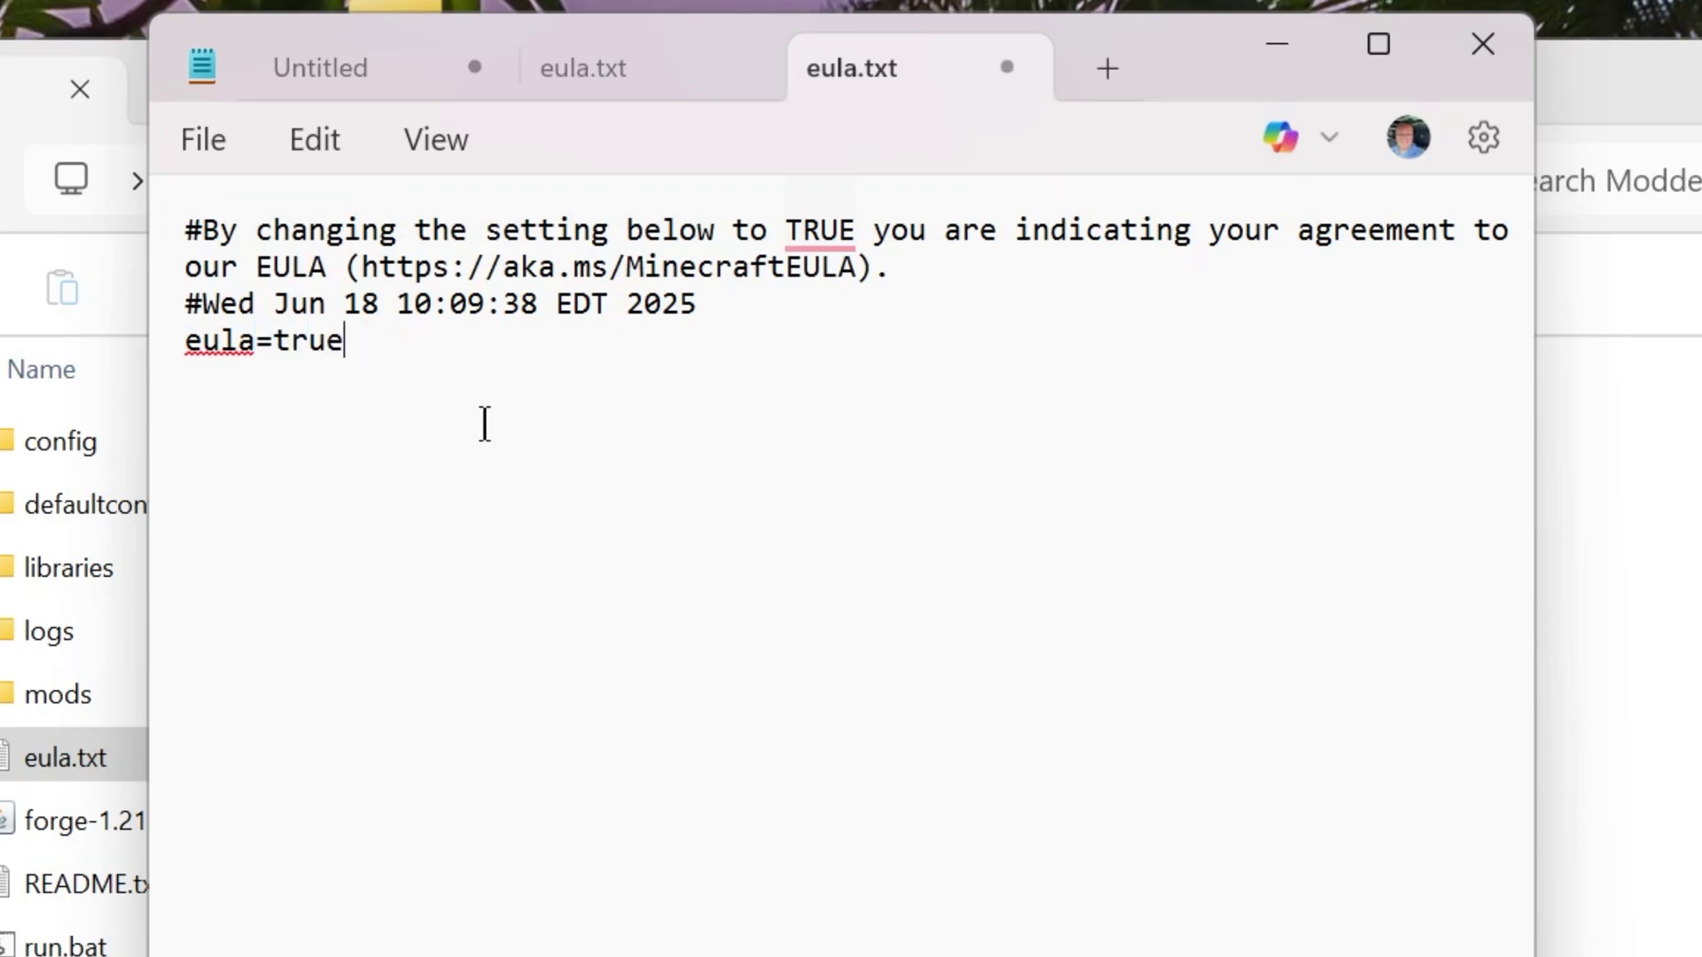
{"action": "left_click", "coordinate": [209, 142]}
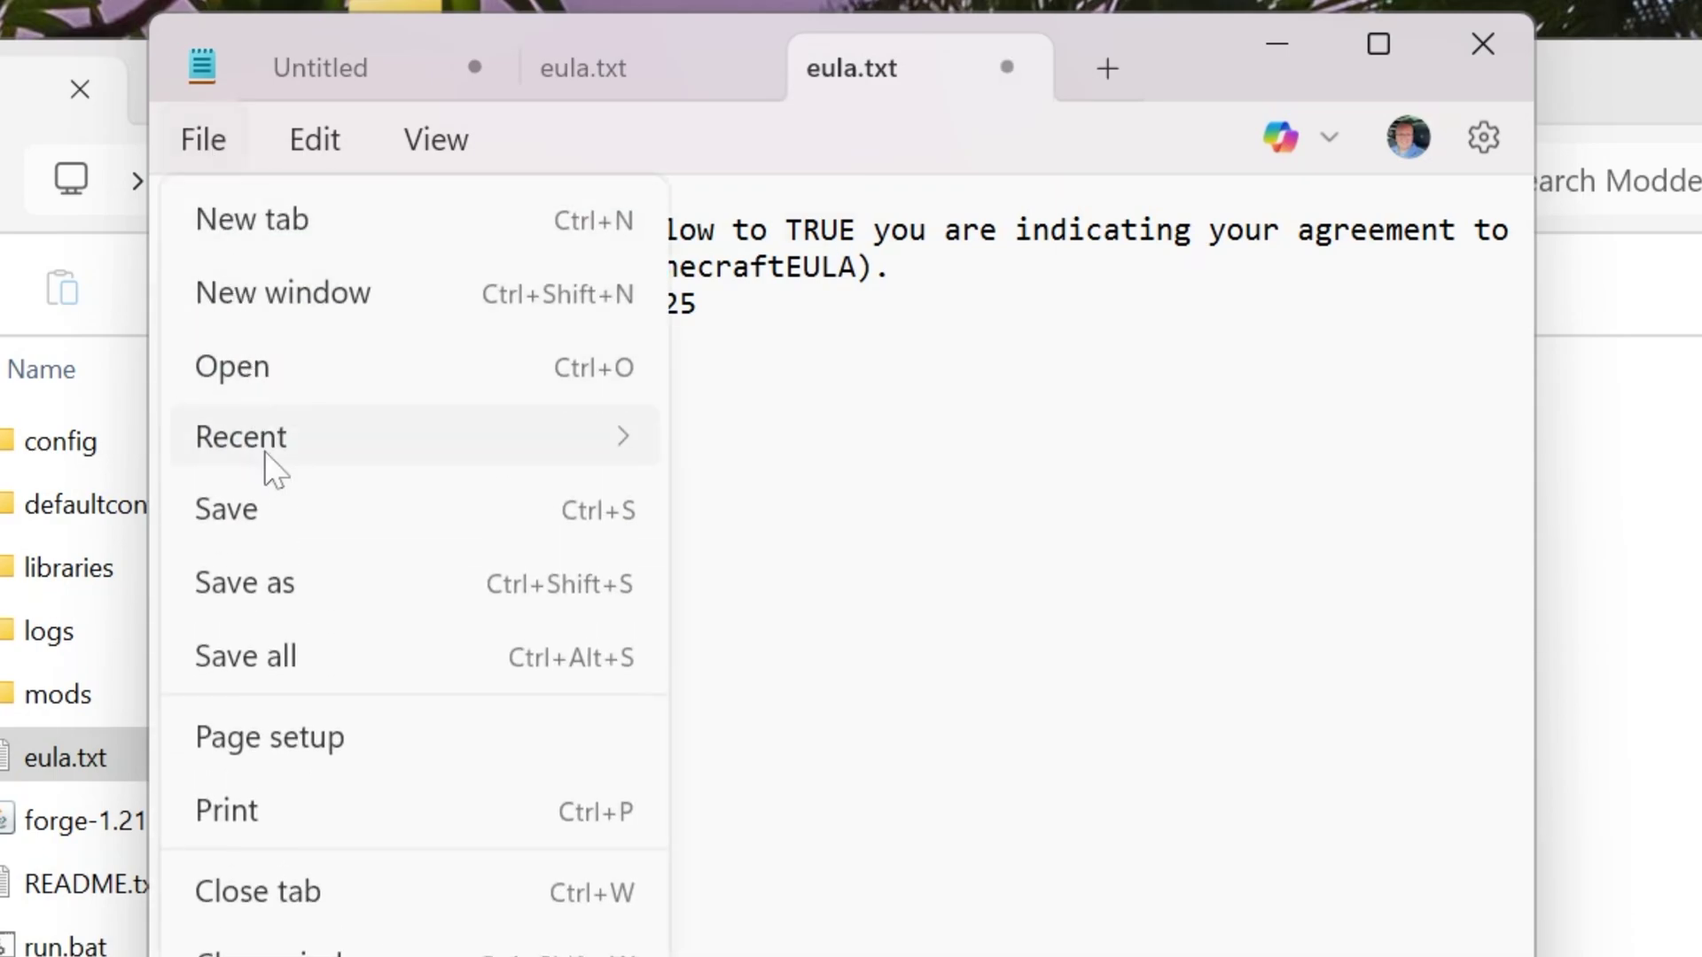
{"action": "left_click", "coordinate": [240, 505]}
{"action": "left_click", "coordinate": [1483, 43]}
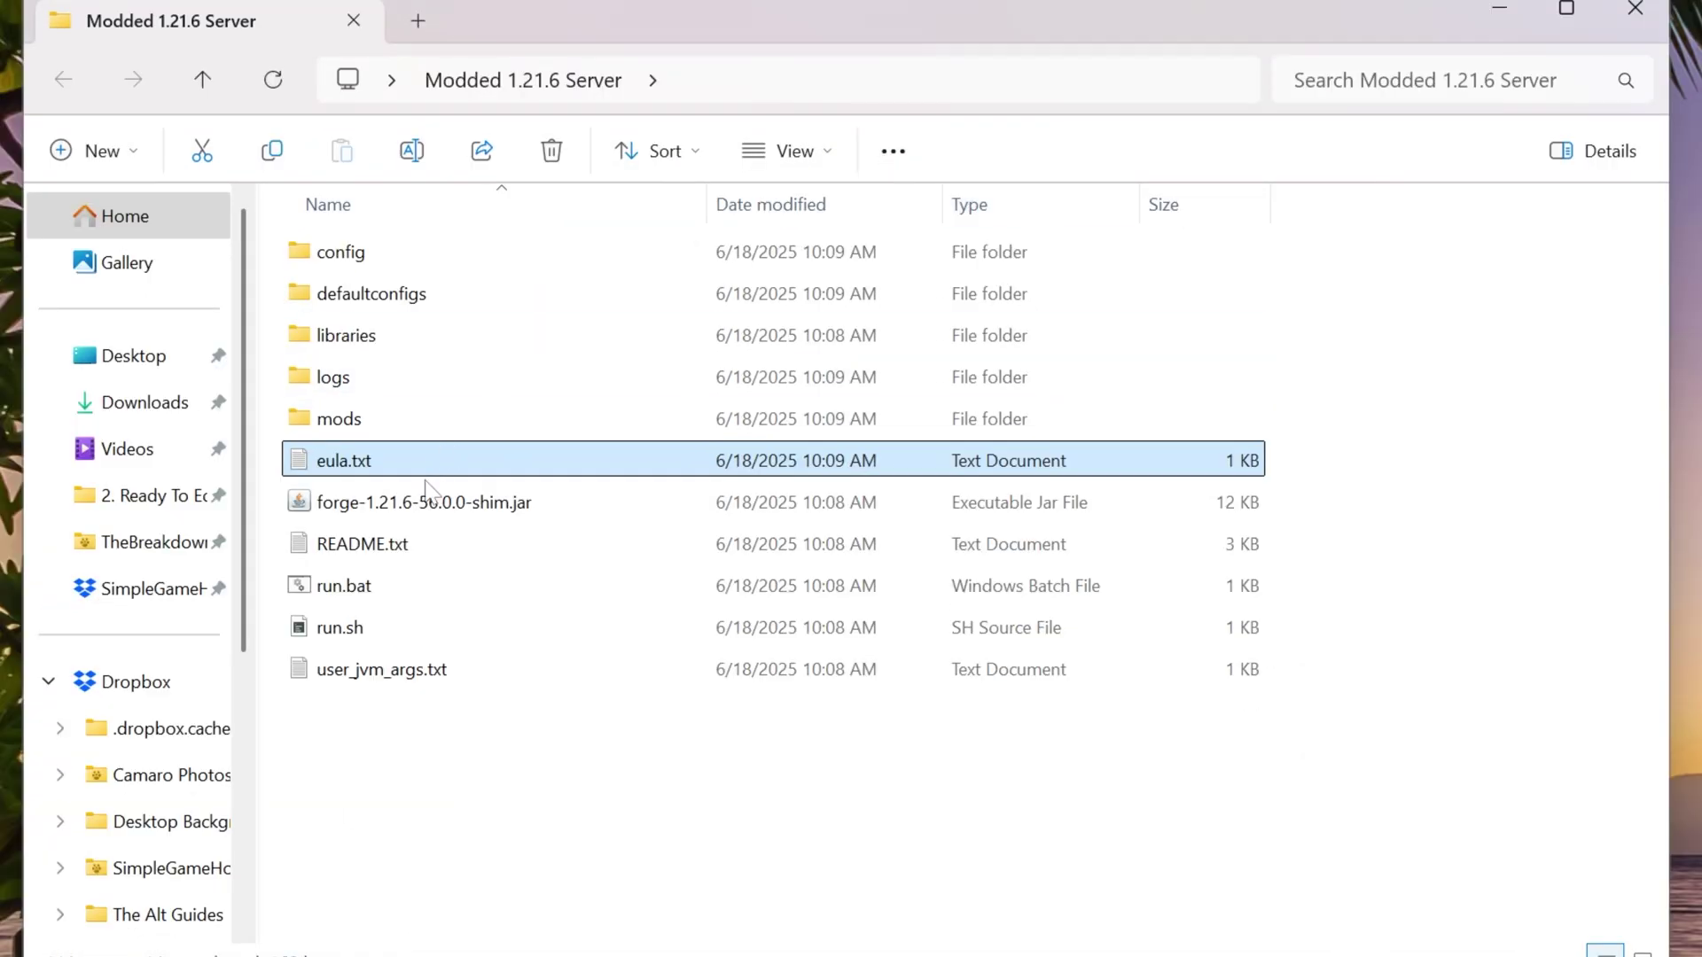
Start the Forge server with run.bat in the Modded 1.21.6 Server folder.
{"action": "left_click", "coordinate": [408, 590]}
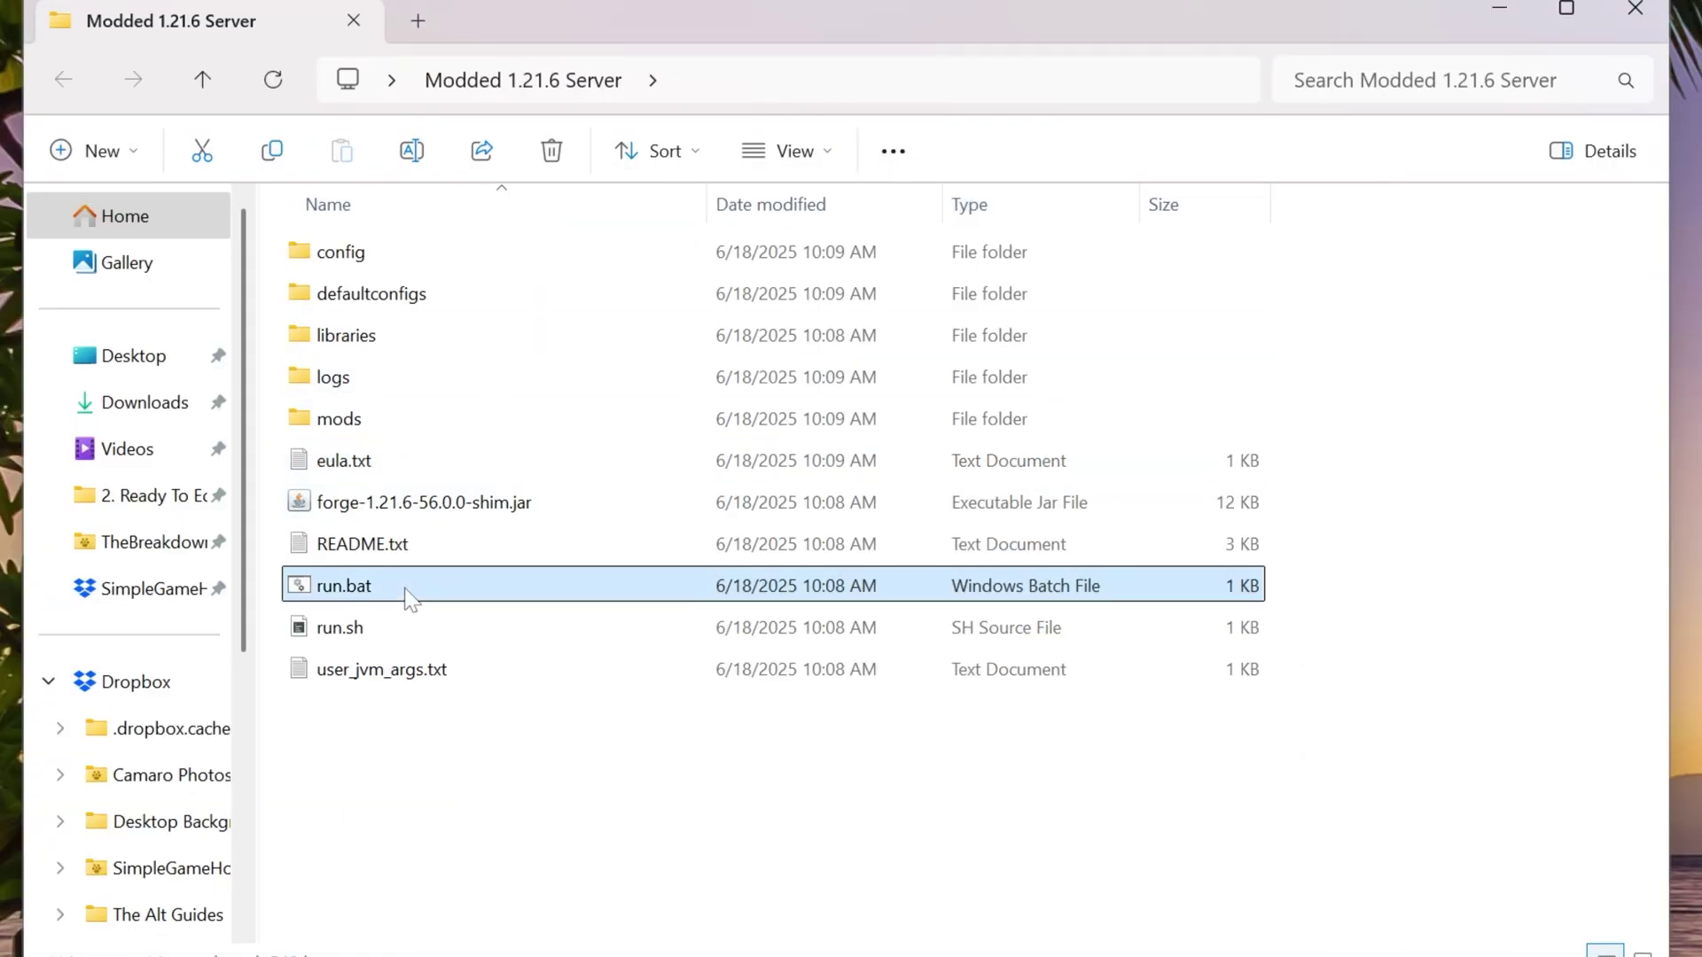
{"action": "double_click", "coordinate": [407, 592]}
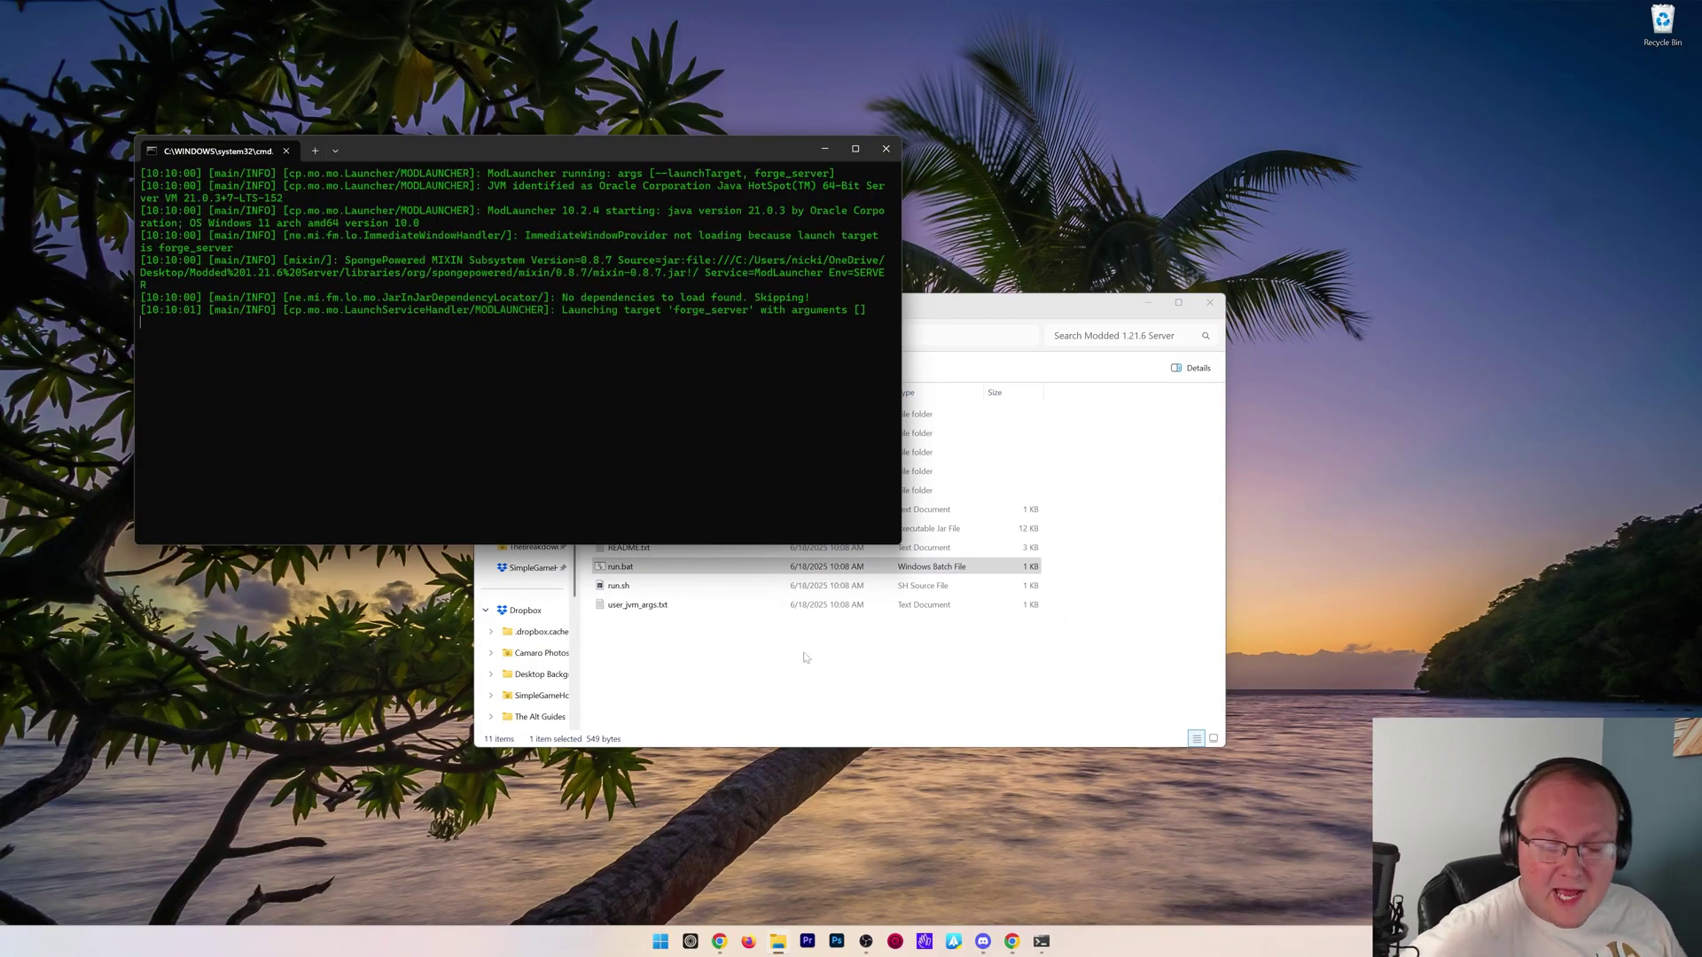
Open the Minecraft Launcher and move the server console and Minecraft server windows out of its way.
{"action": "left_click", "coordinate": [660, 941]}
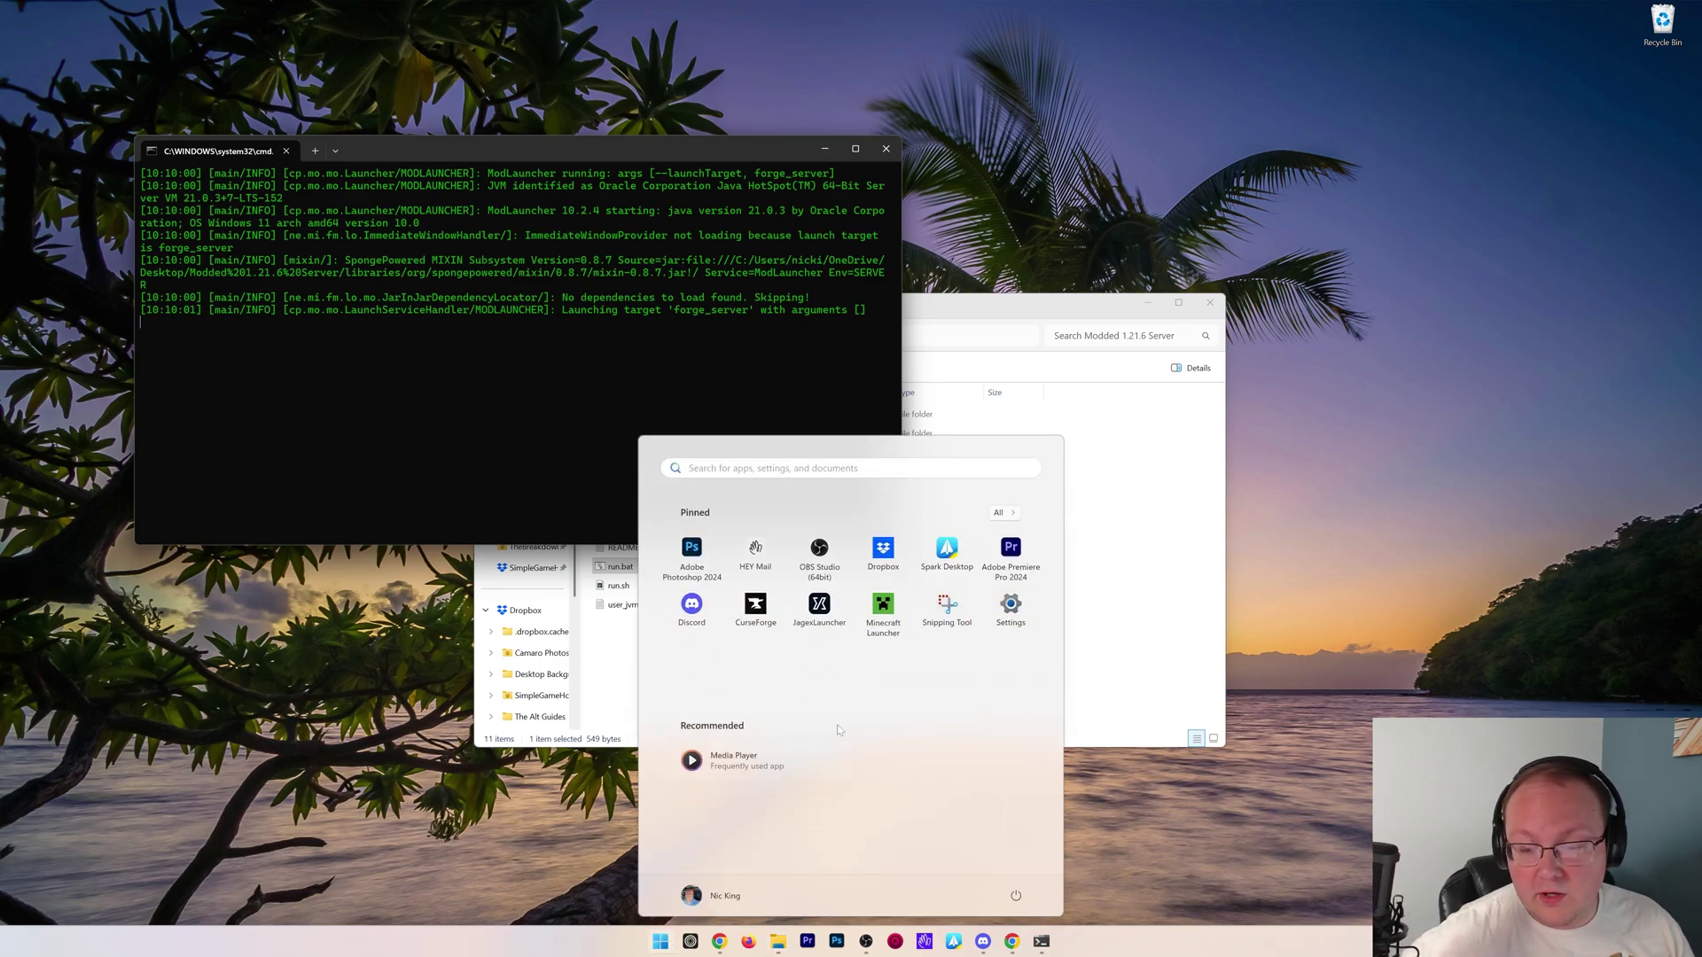
{"action": "left_click", "coordinate": [881, 612]}
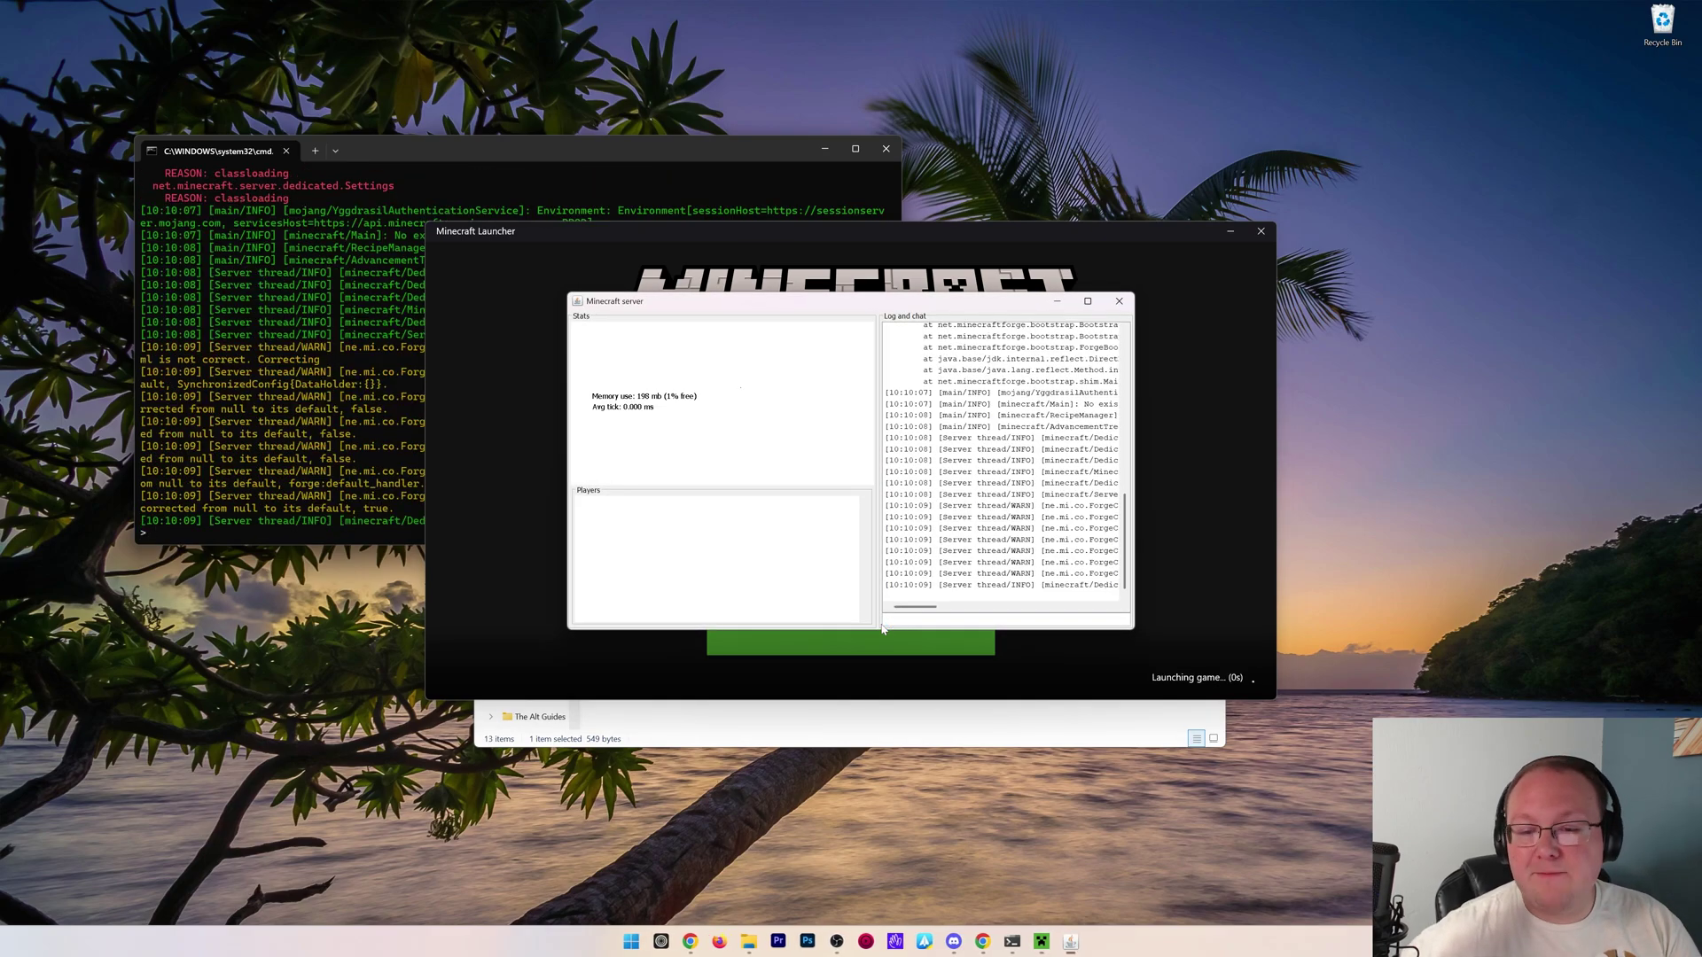
{"action": "left_click_drag", "start_coordinate": [368, 152], "coordinate": [254, 19]}
{"action": "left_click_drag", "start_coordinate": [839, 312], "coordinate": [294, 468]}
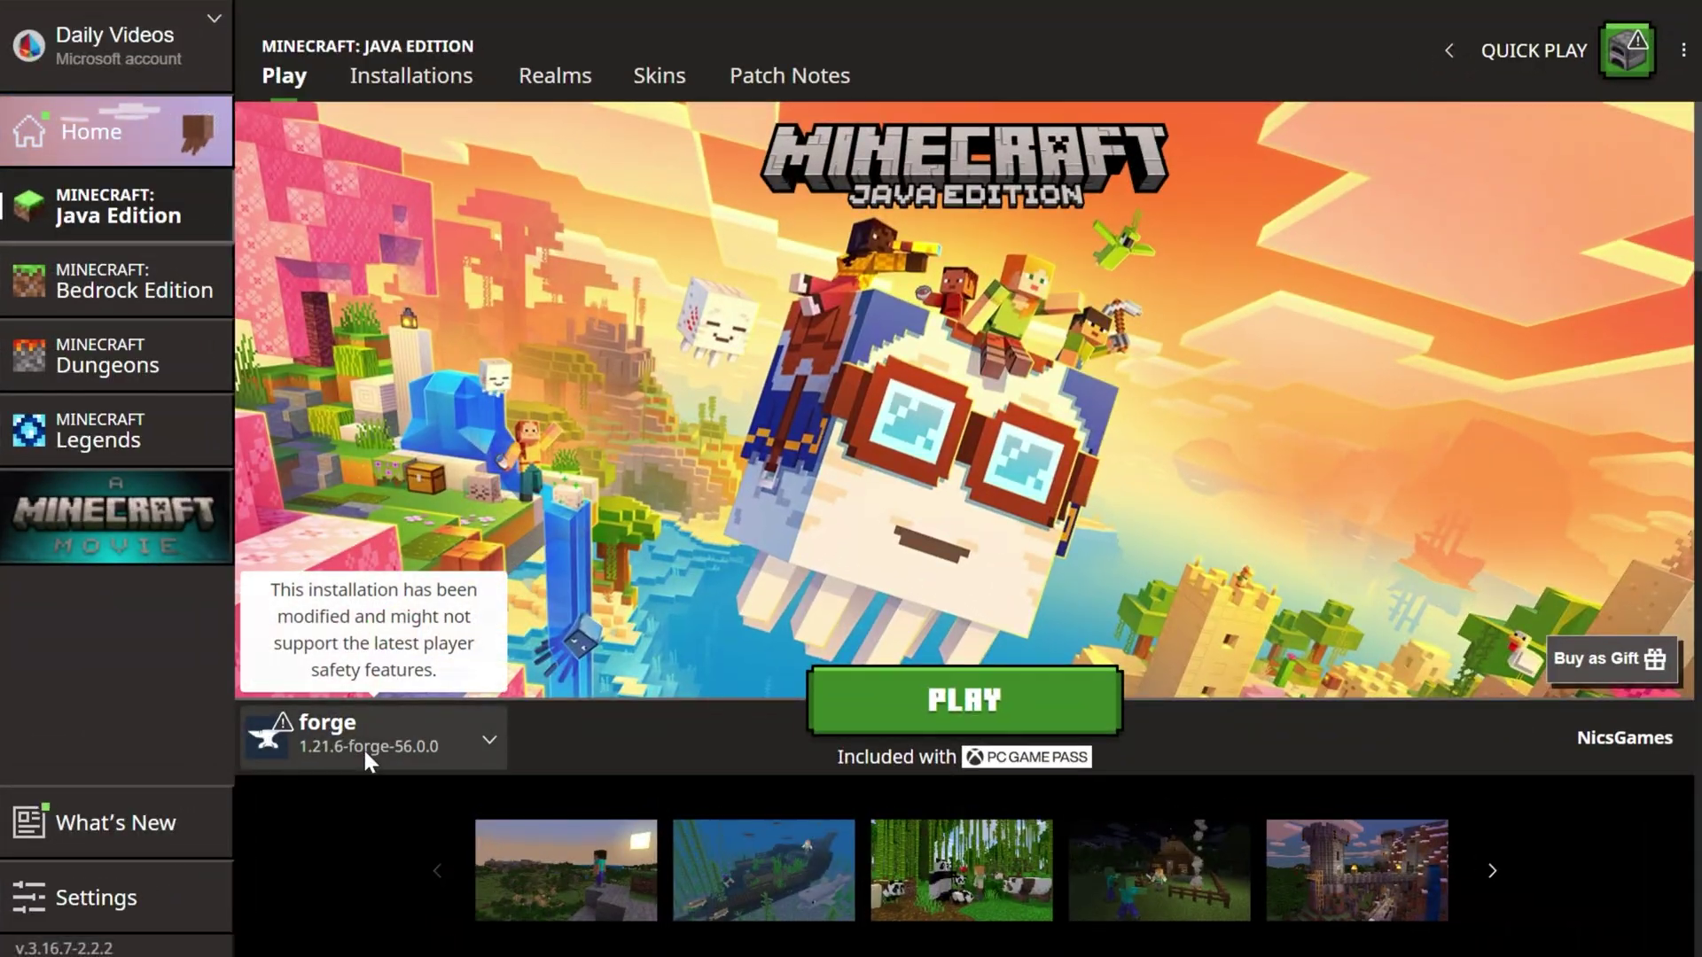
Launch the forge 1.21.6-forge-56.0.0 installation, accepting the risks of modified installations and turning off further warnings for it.
{"action": "left_click", "coordinate": [937, 678]}
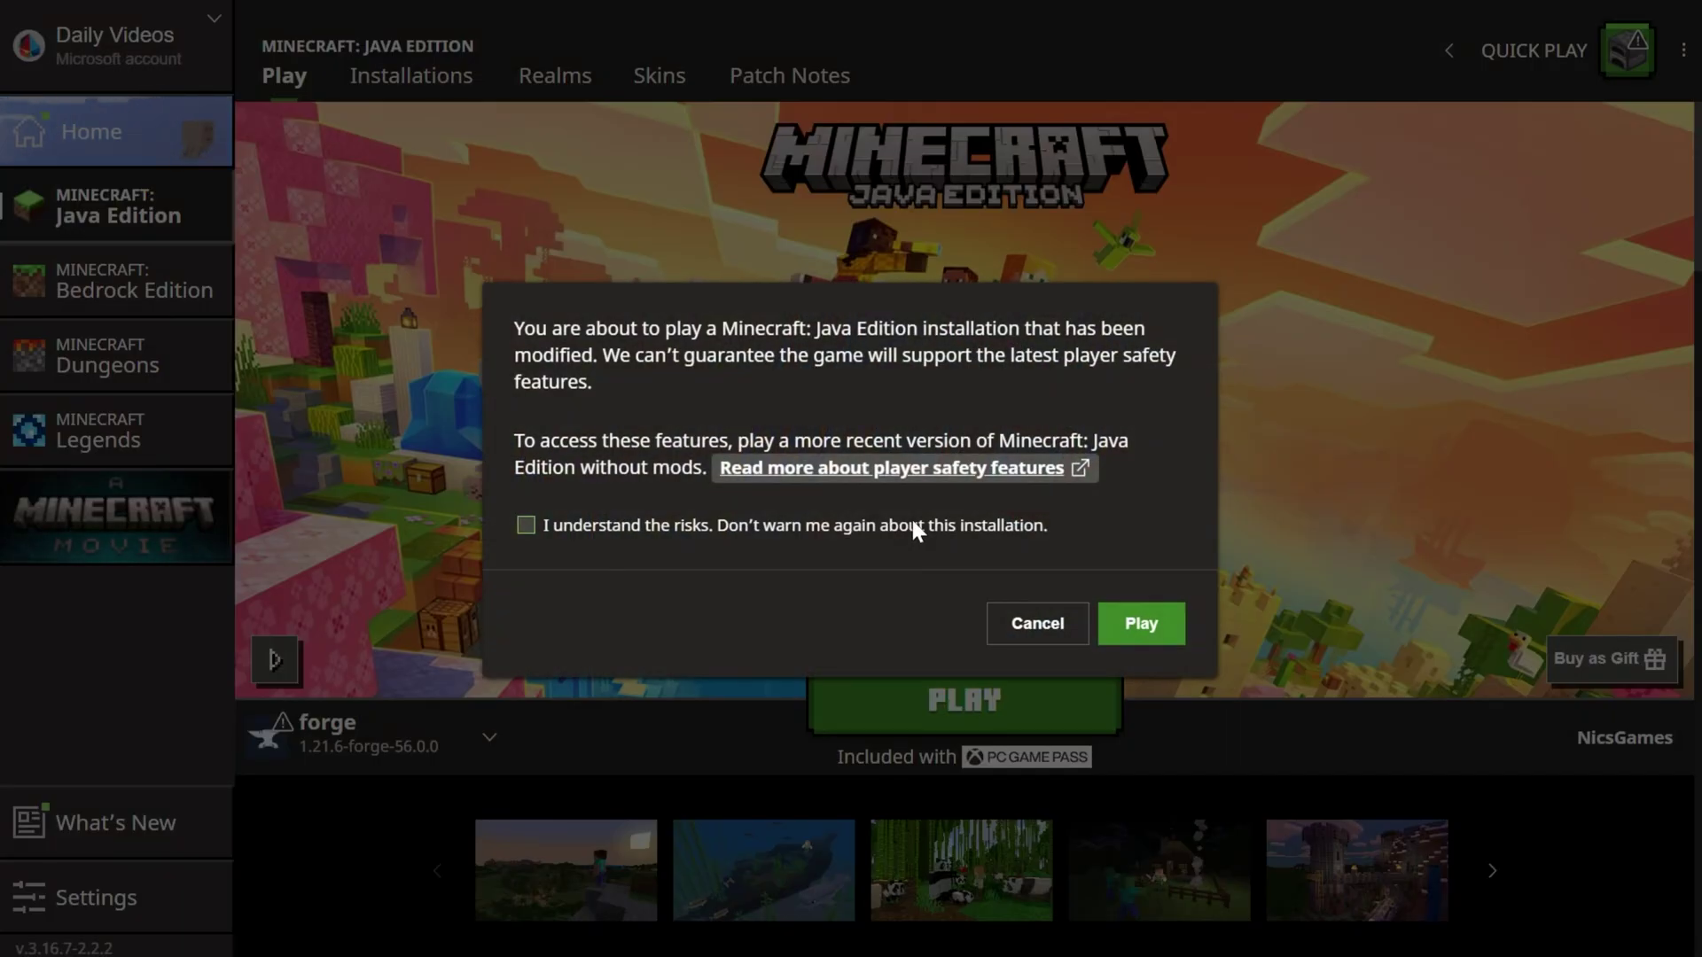
{"action": "left_click", "coordinate": [912, 519]}
{"action": "left_click", "coordinate": [1166, 616]}
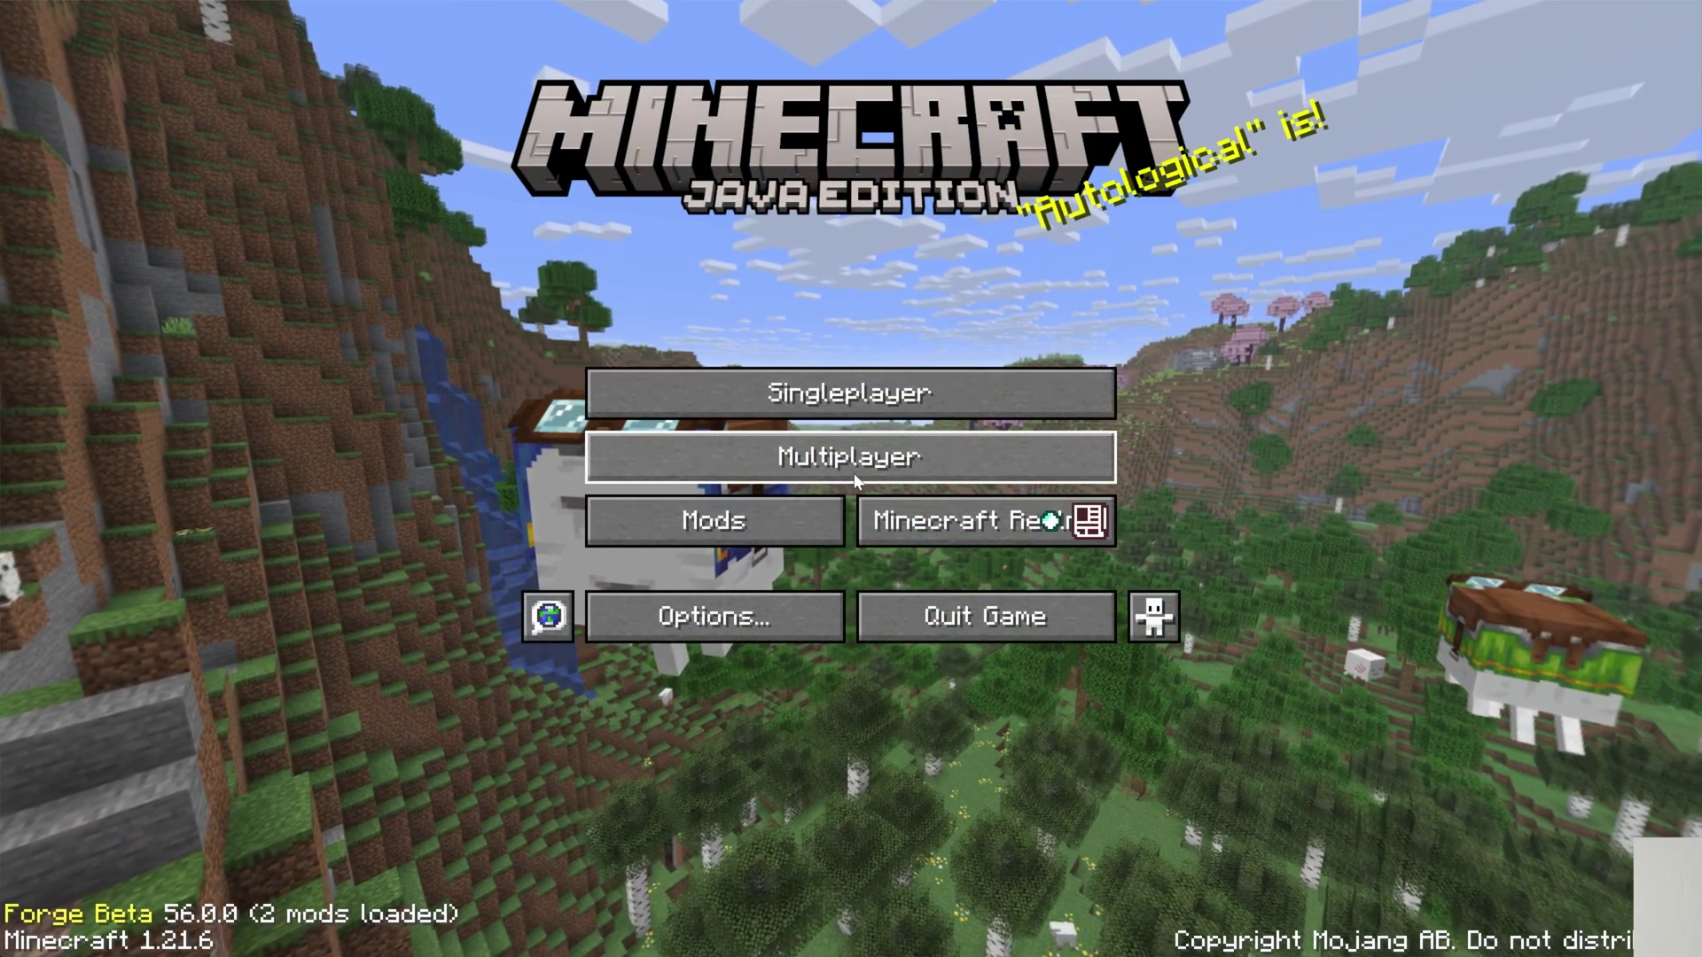
Add a multiplayer server named Local Connection with the address localhost, proceeding past the third-party online play caution.
{"action": "left_click", "coordinate": [886, 470]}
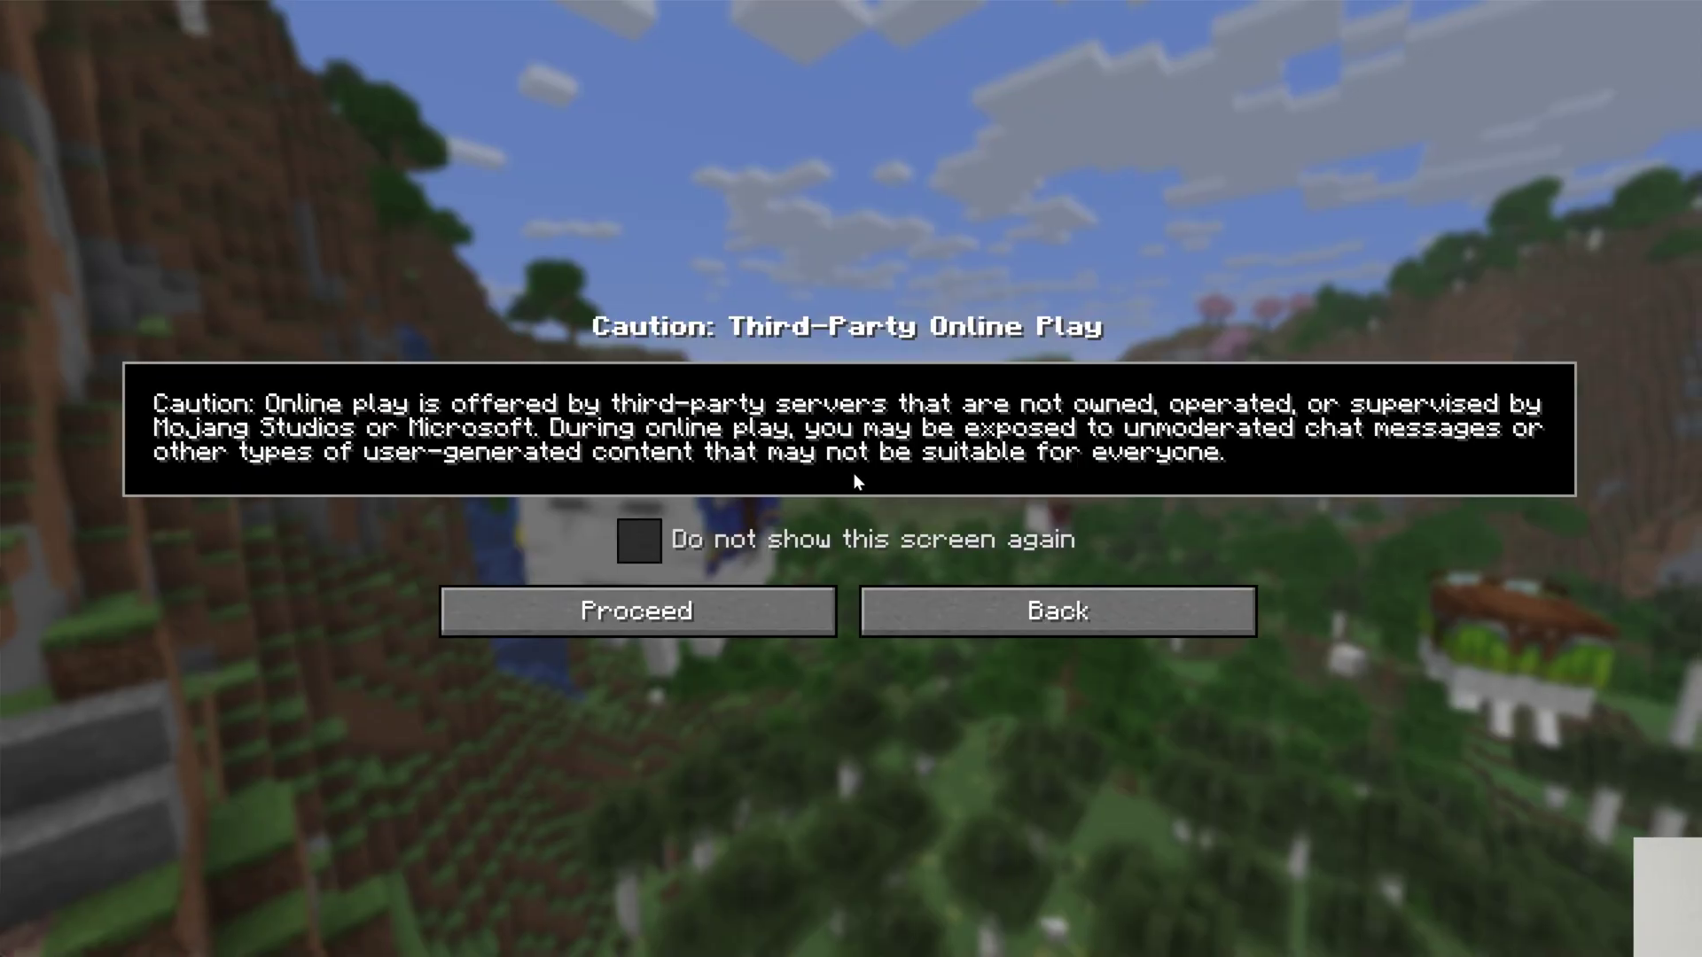
{"action": "left_click", "coordinate": [779, 615]}
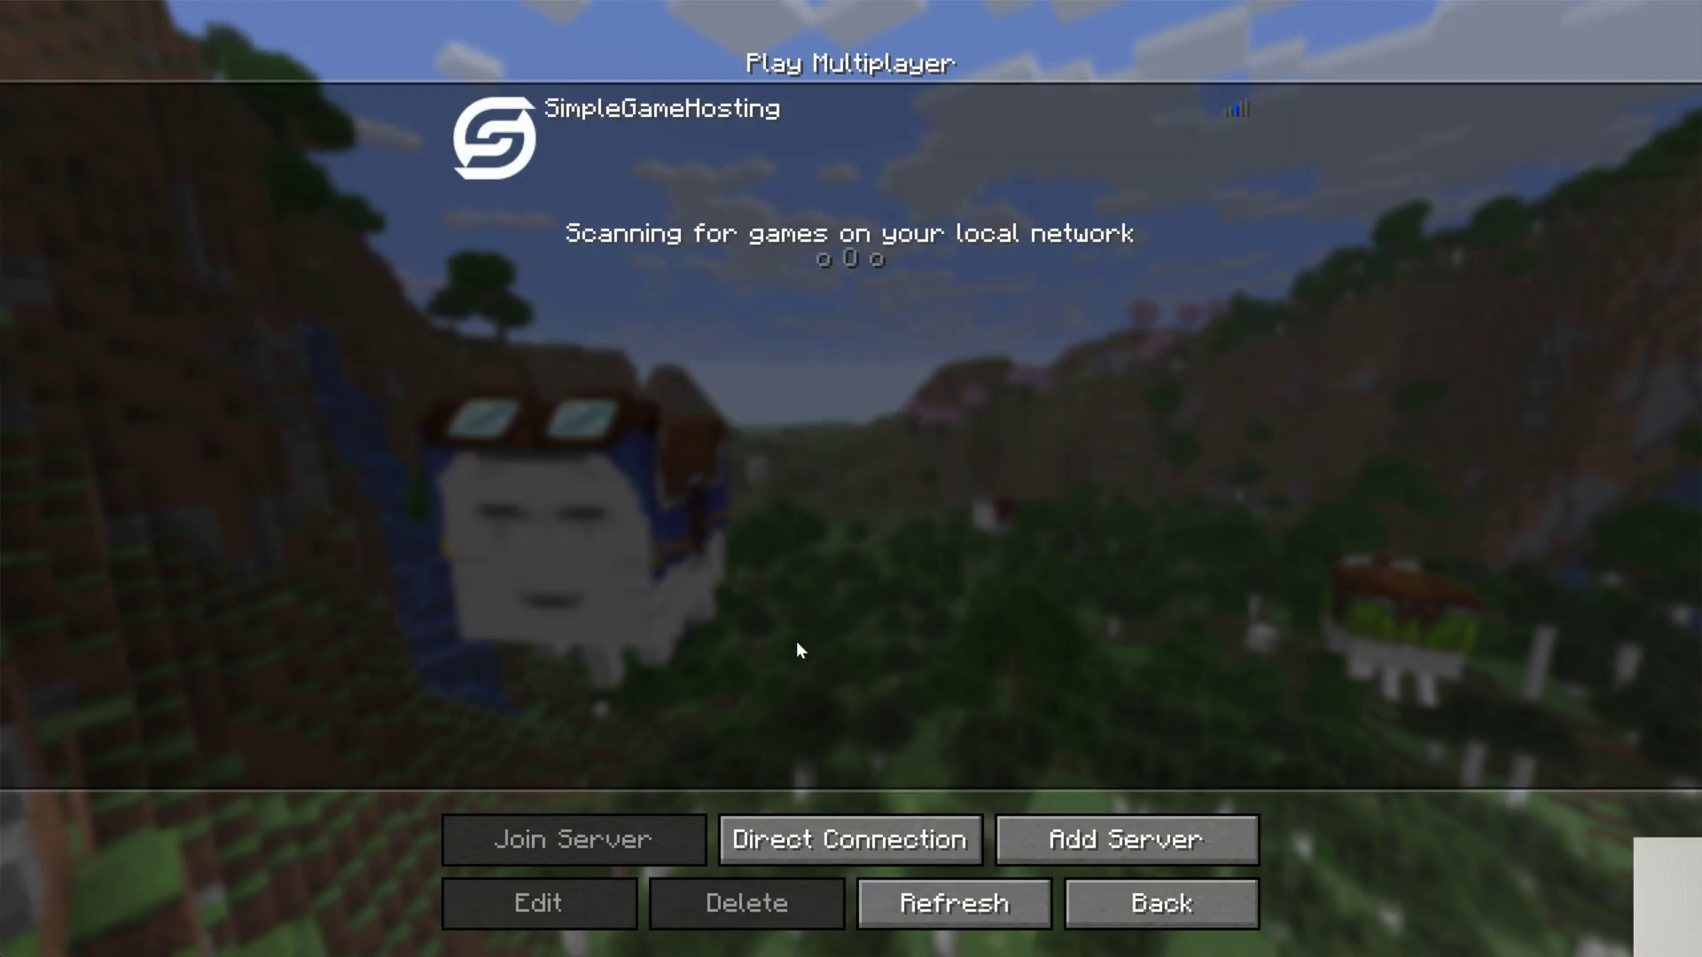
{"action": "left_click", "coordinate": [1059, 828]}
{"action": "key", "text": "ctrl+a"}
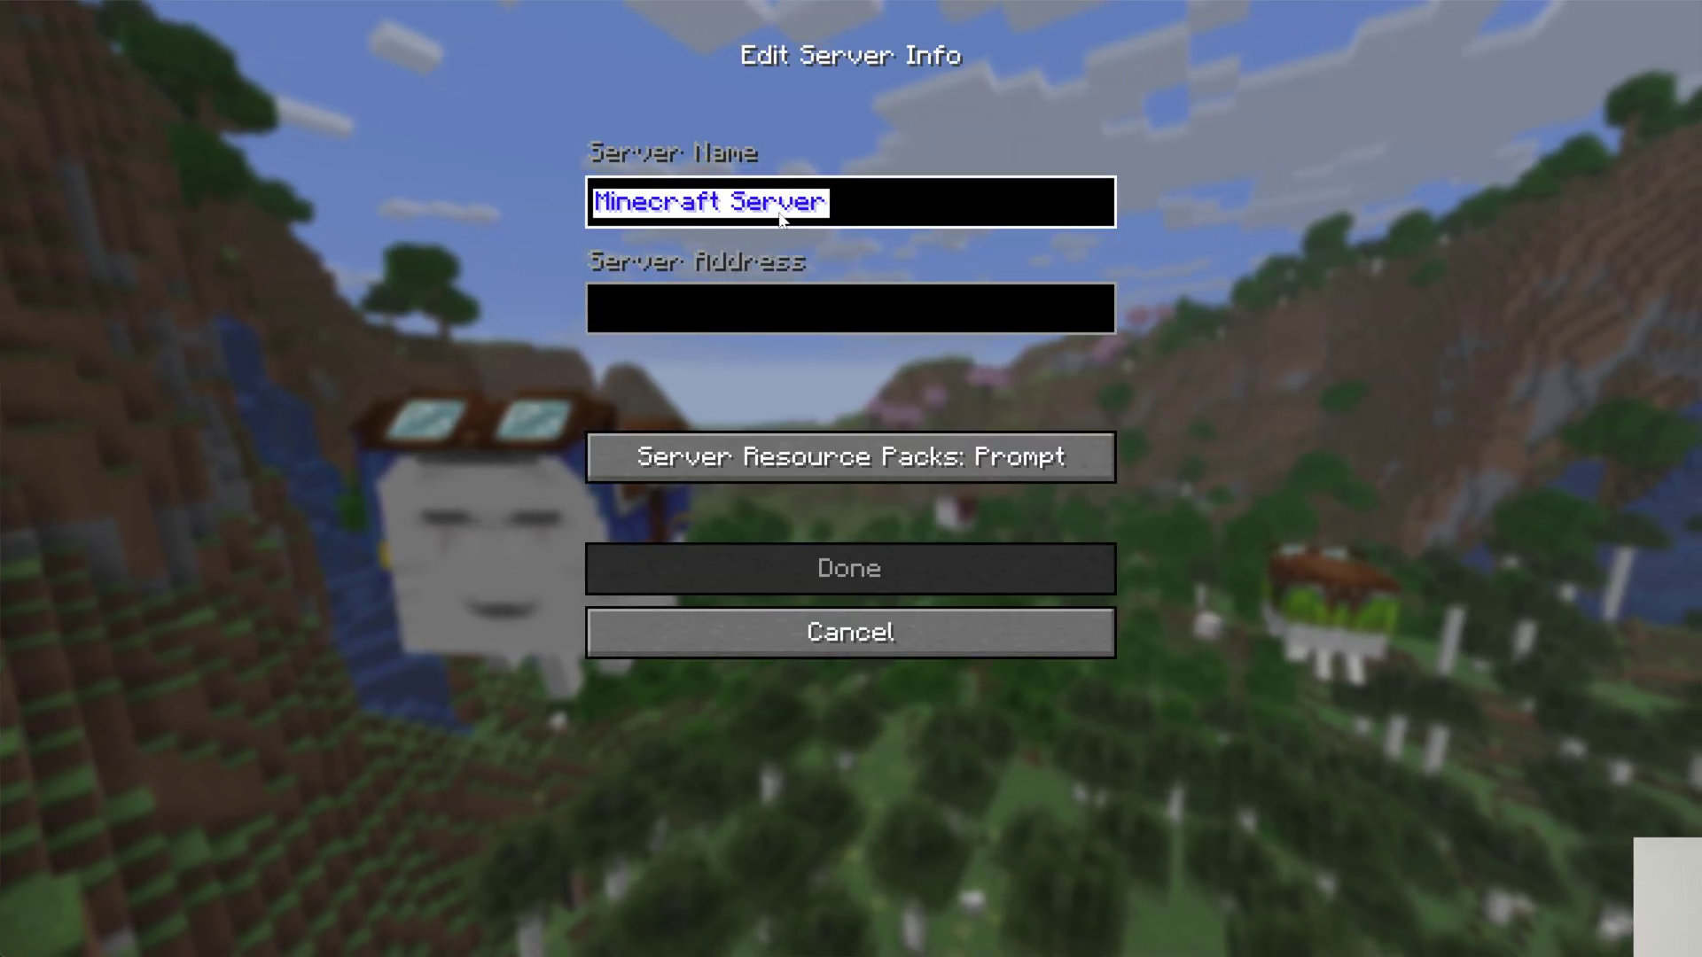
{"action": "type", "text": "Local Connection"}
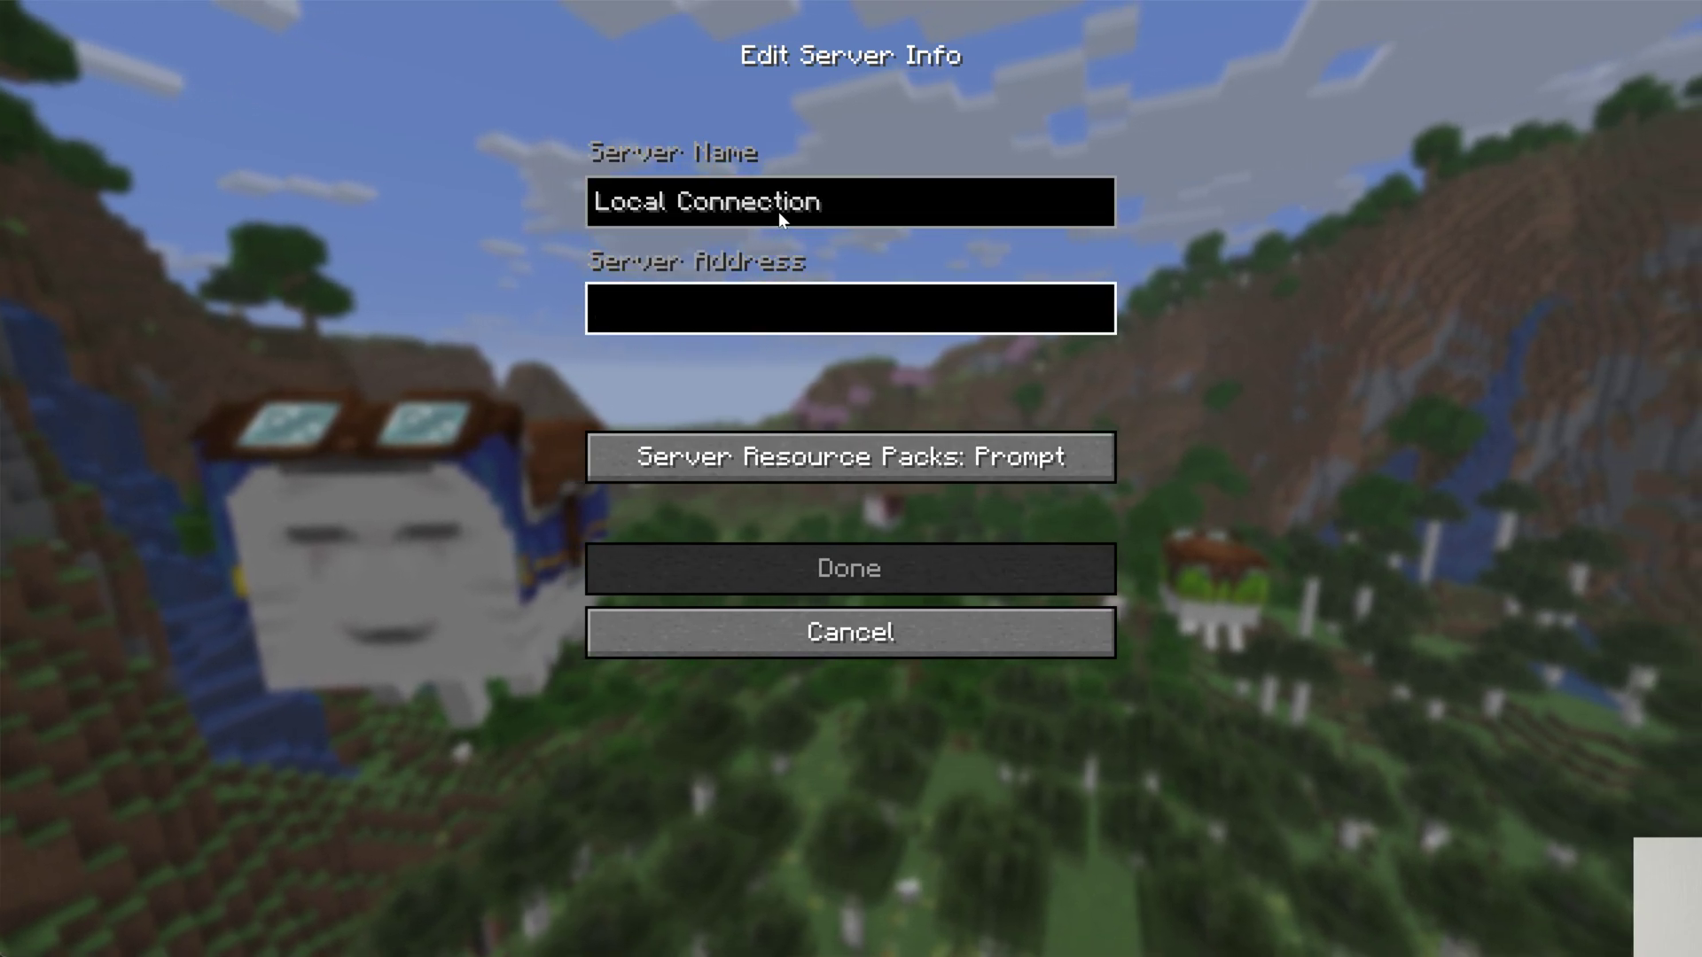
{"action": "key", "text": "Tab"}
{"action": "type", "text": "localhost"}
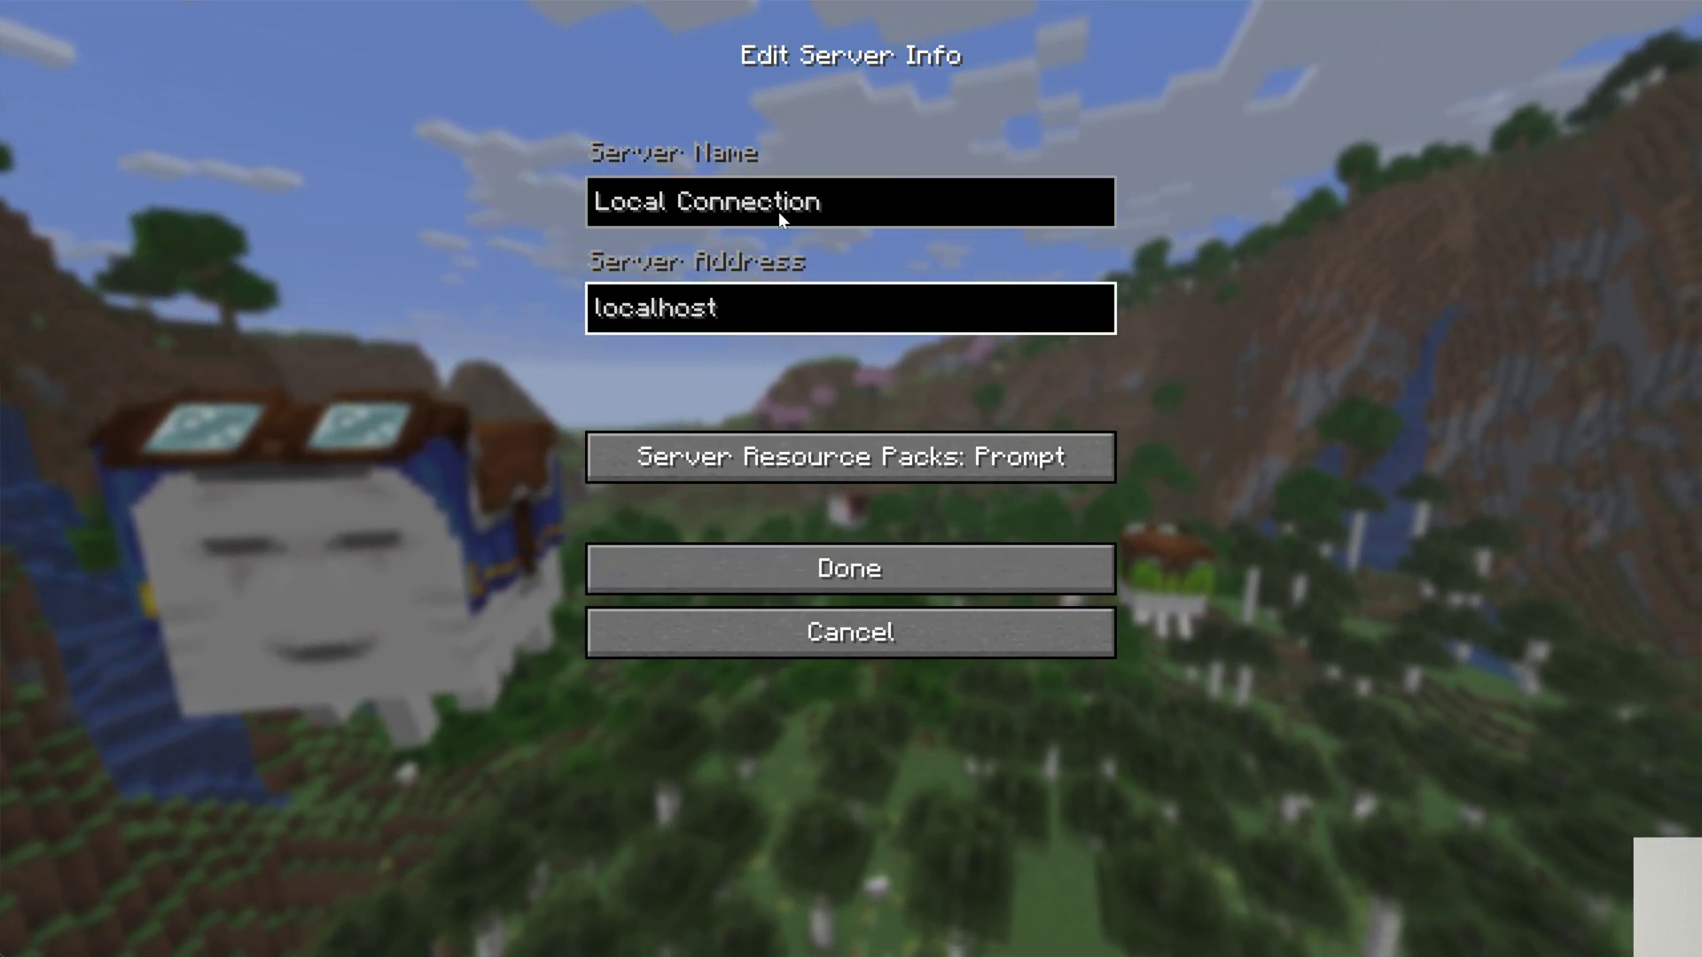
{"action": "left_click", "coordinate": [896, 550]}
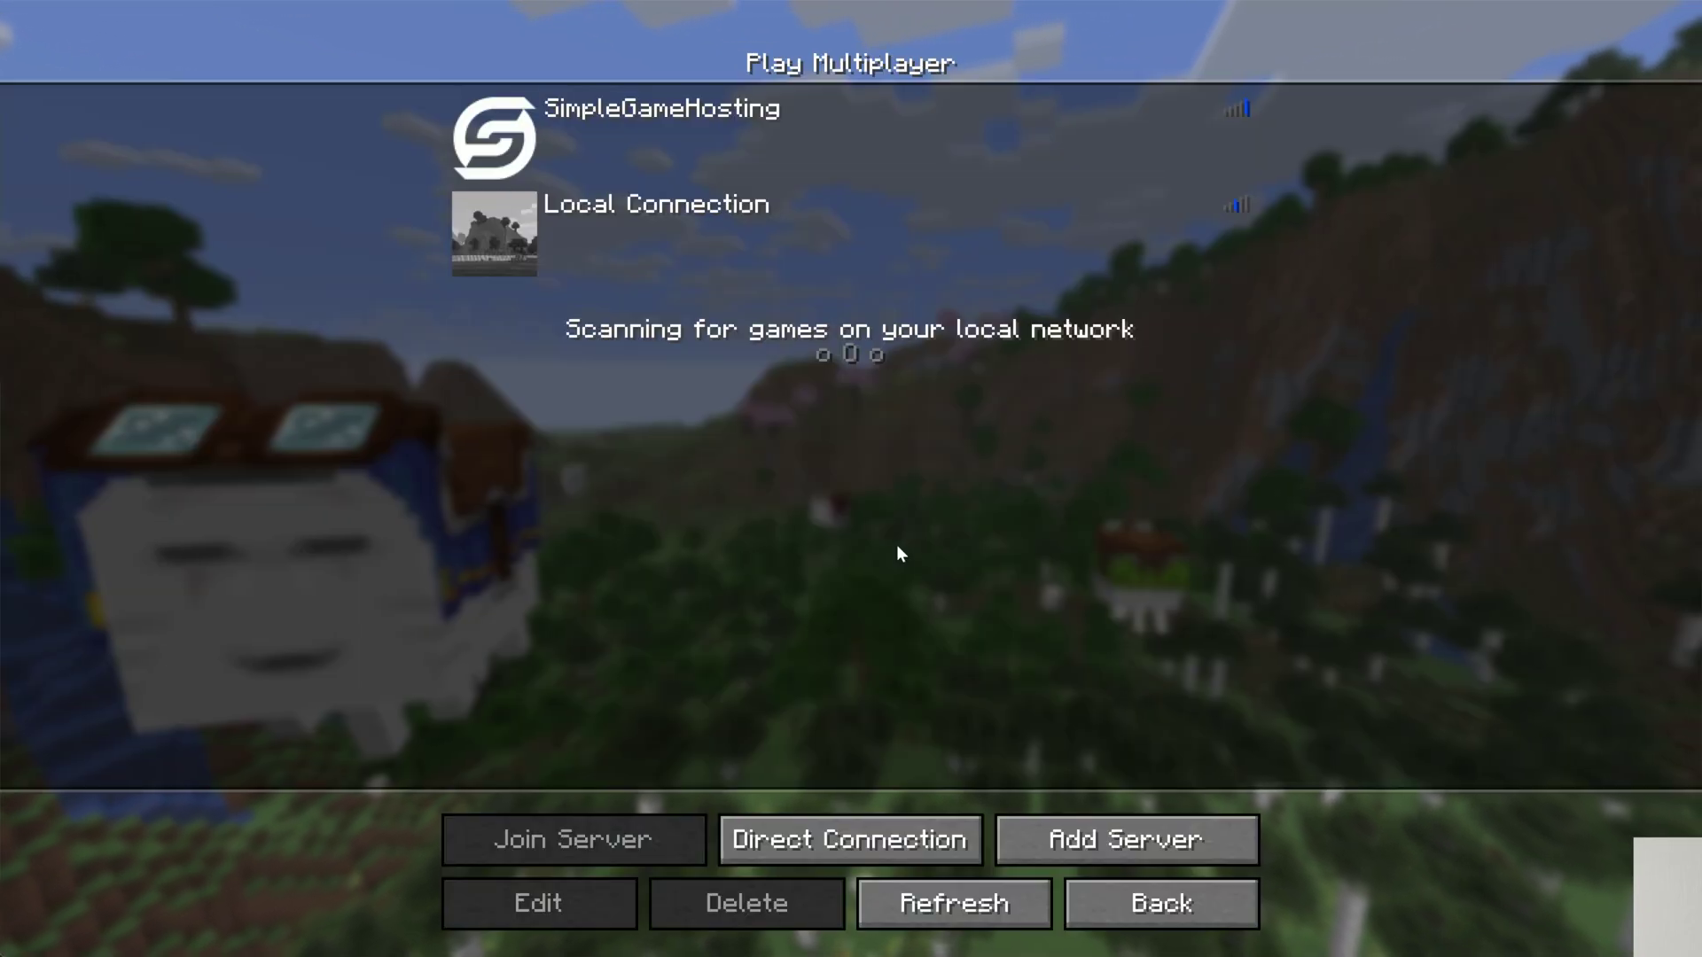
Join the Local Connection server and walk from the sand onto the grassland, then open the chat to release the pointer.
{"action": "double_click", "coordinate": [704, 264]}
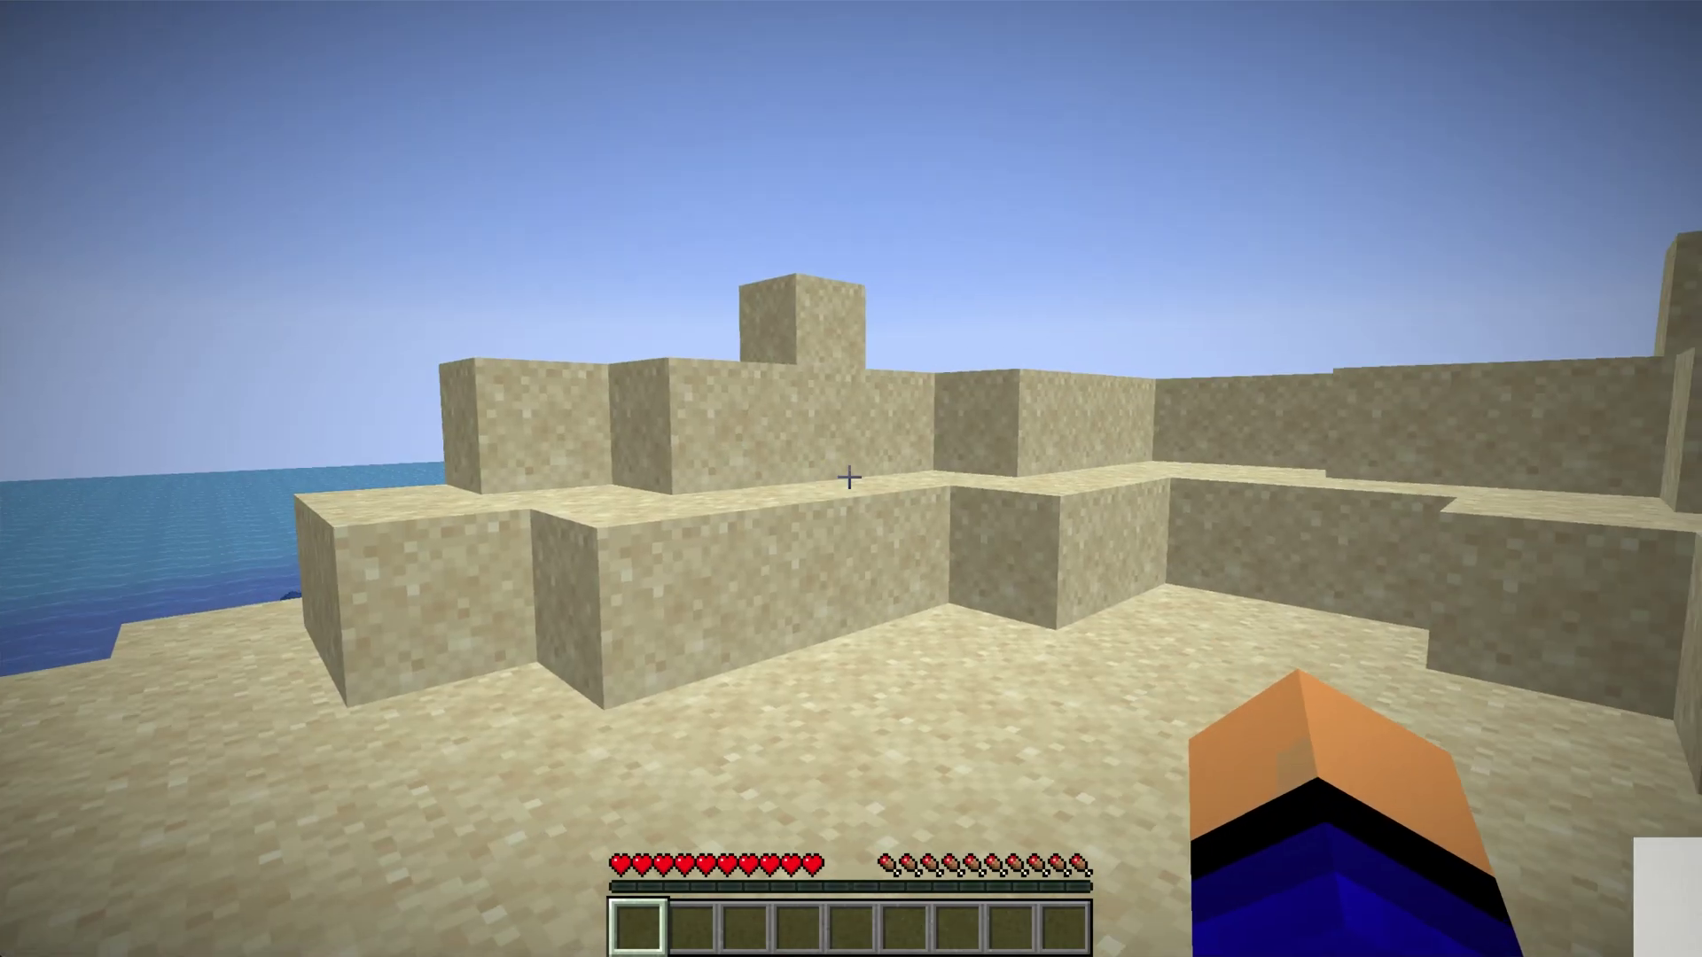
{"action": "key", "text": "w"}
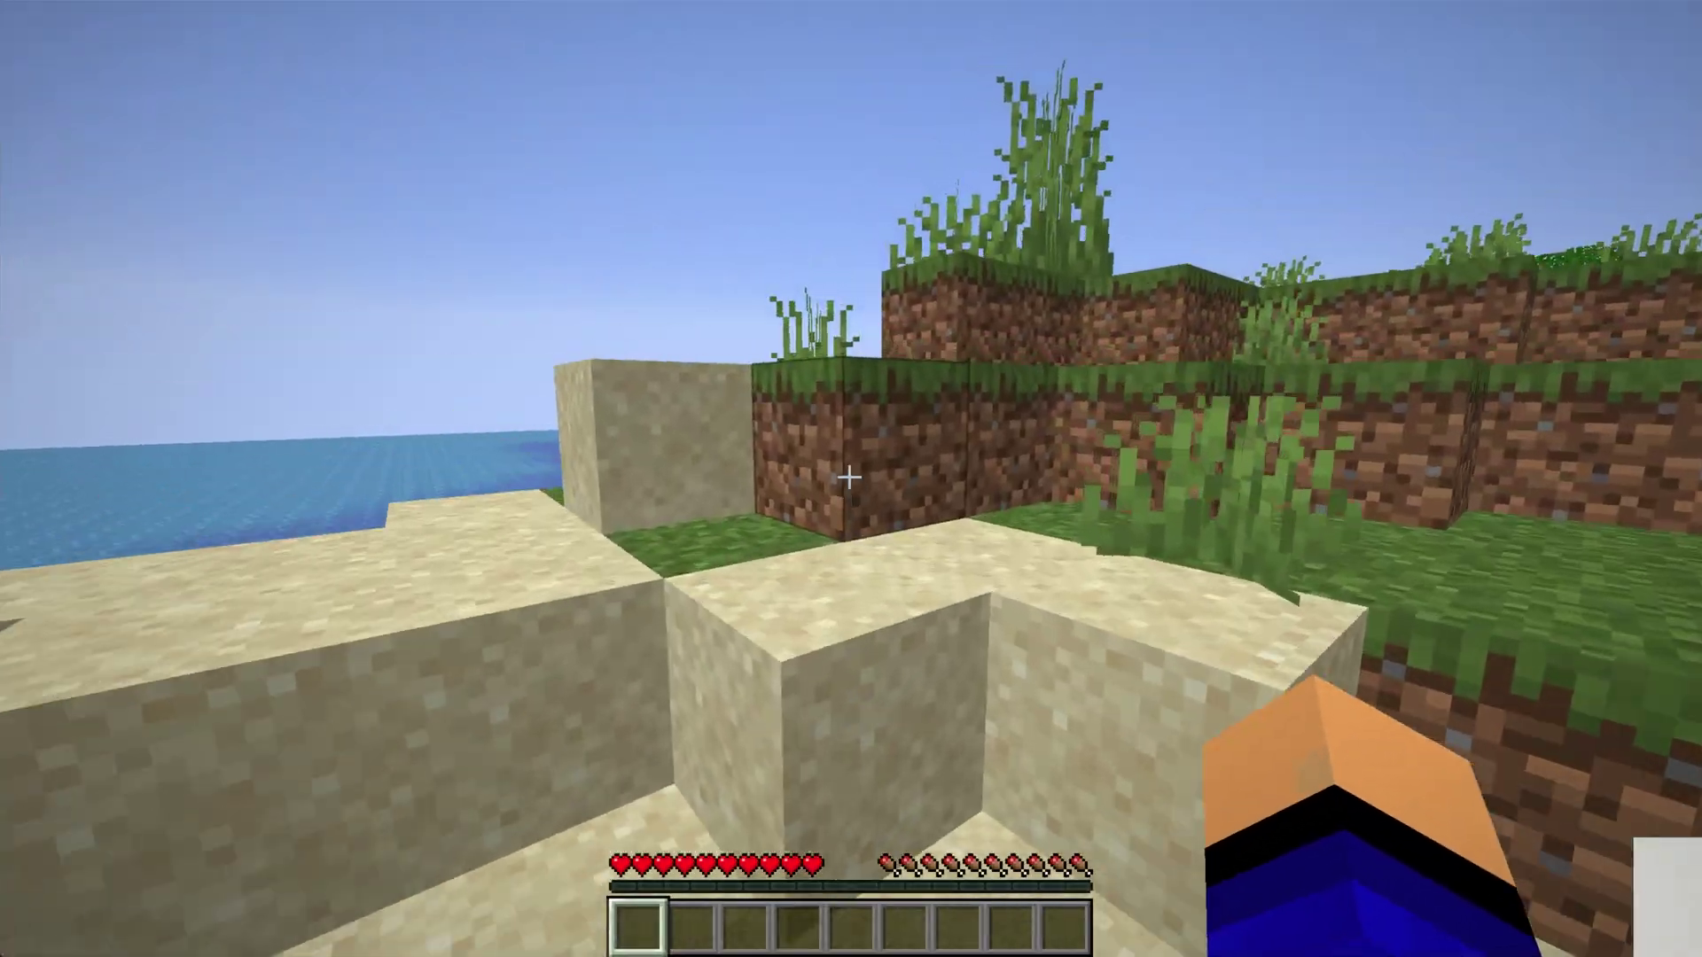
{"action": "key", "text": "w"}
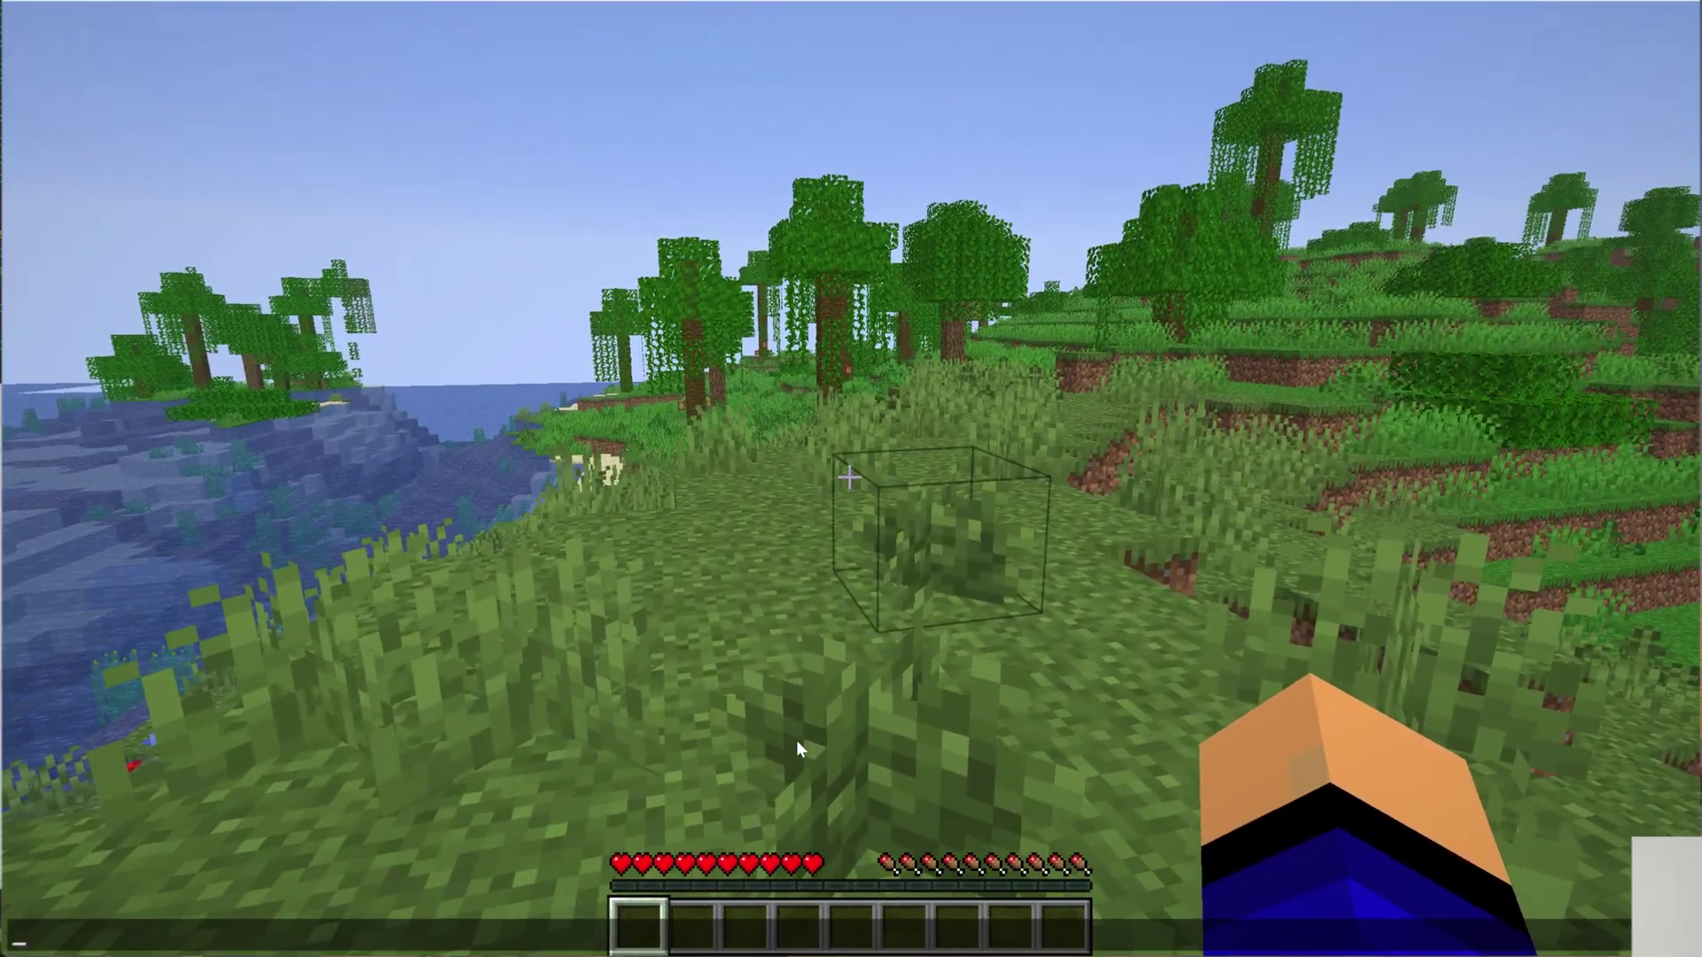
{"action": "key", "text": "t"}
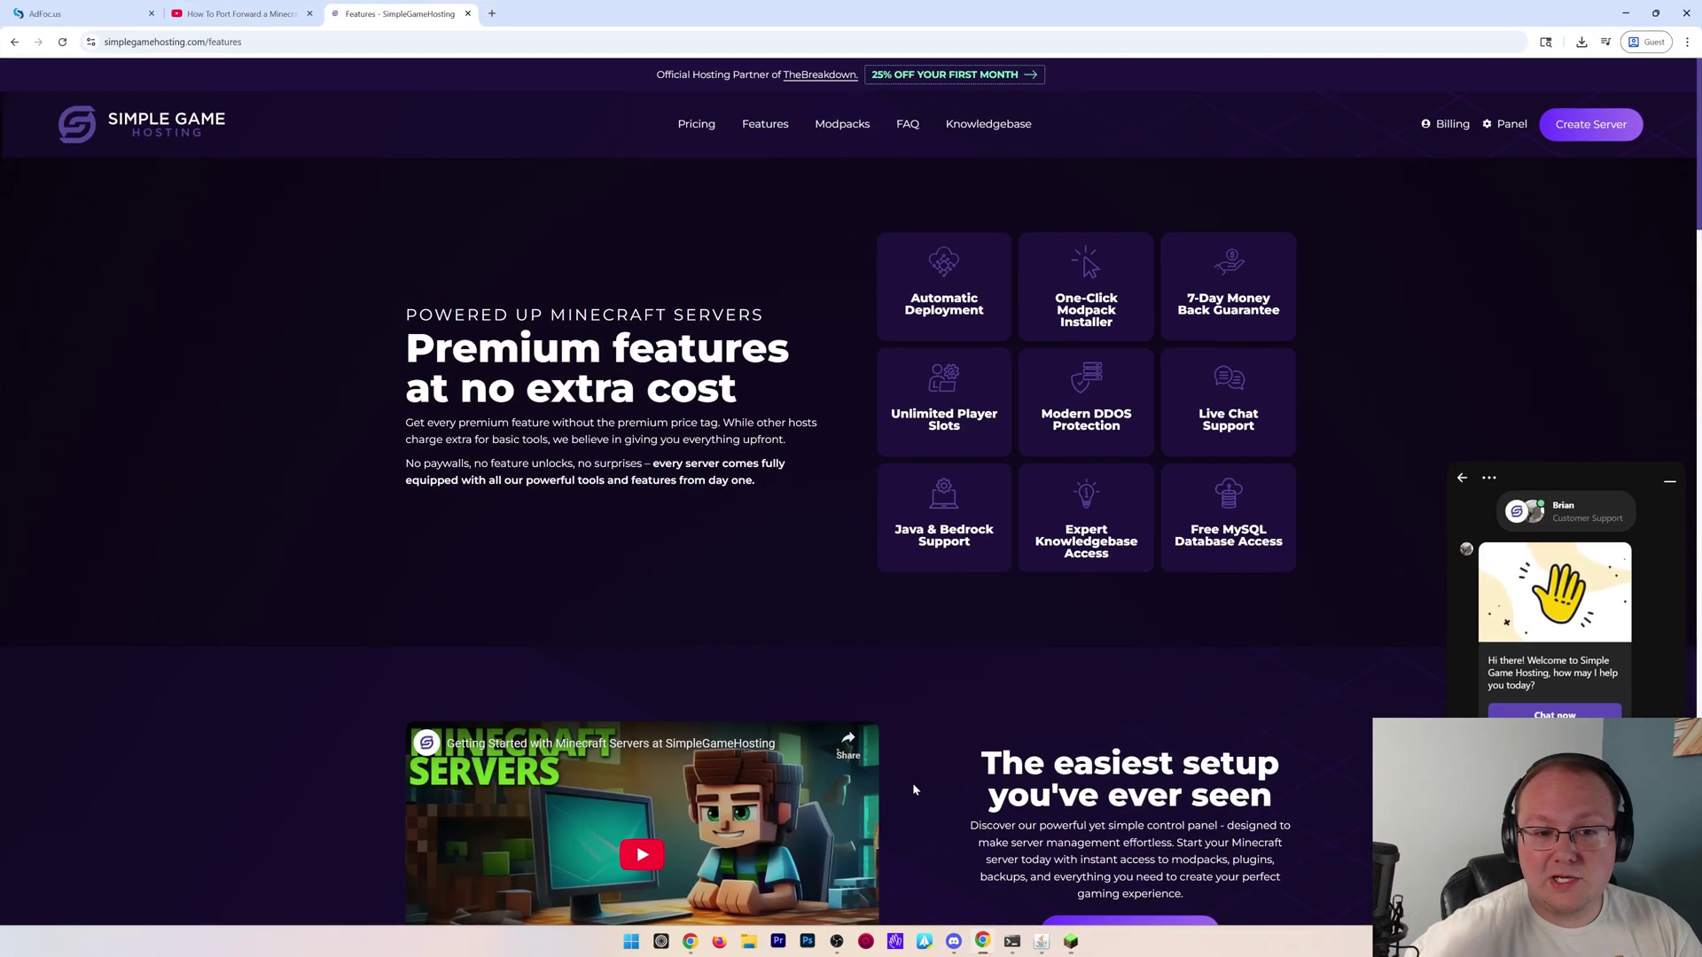
Search Google for Minecraft mods in a new browser tab and open Modrinth's mod search.
{"action": "key", "text": "ctrl+t"}
{"action": "type", "text": "google.com"}
{"action": "key", "text": "Return"}
{"action": "type", "text": "miencra"}
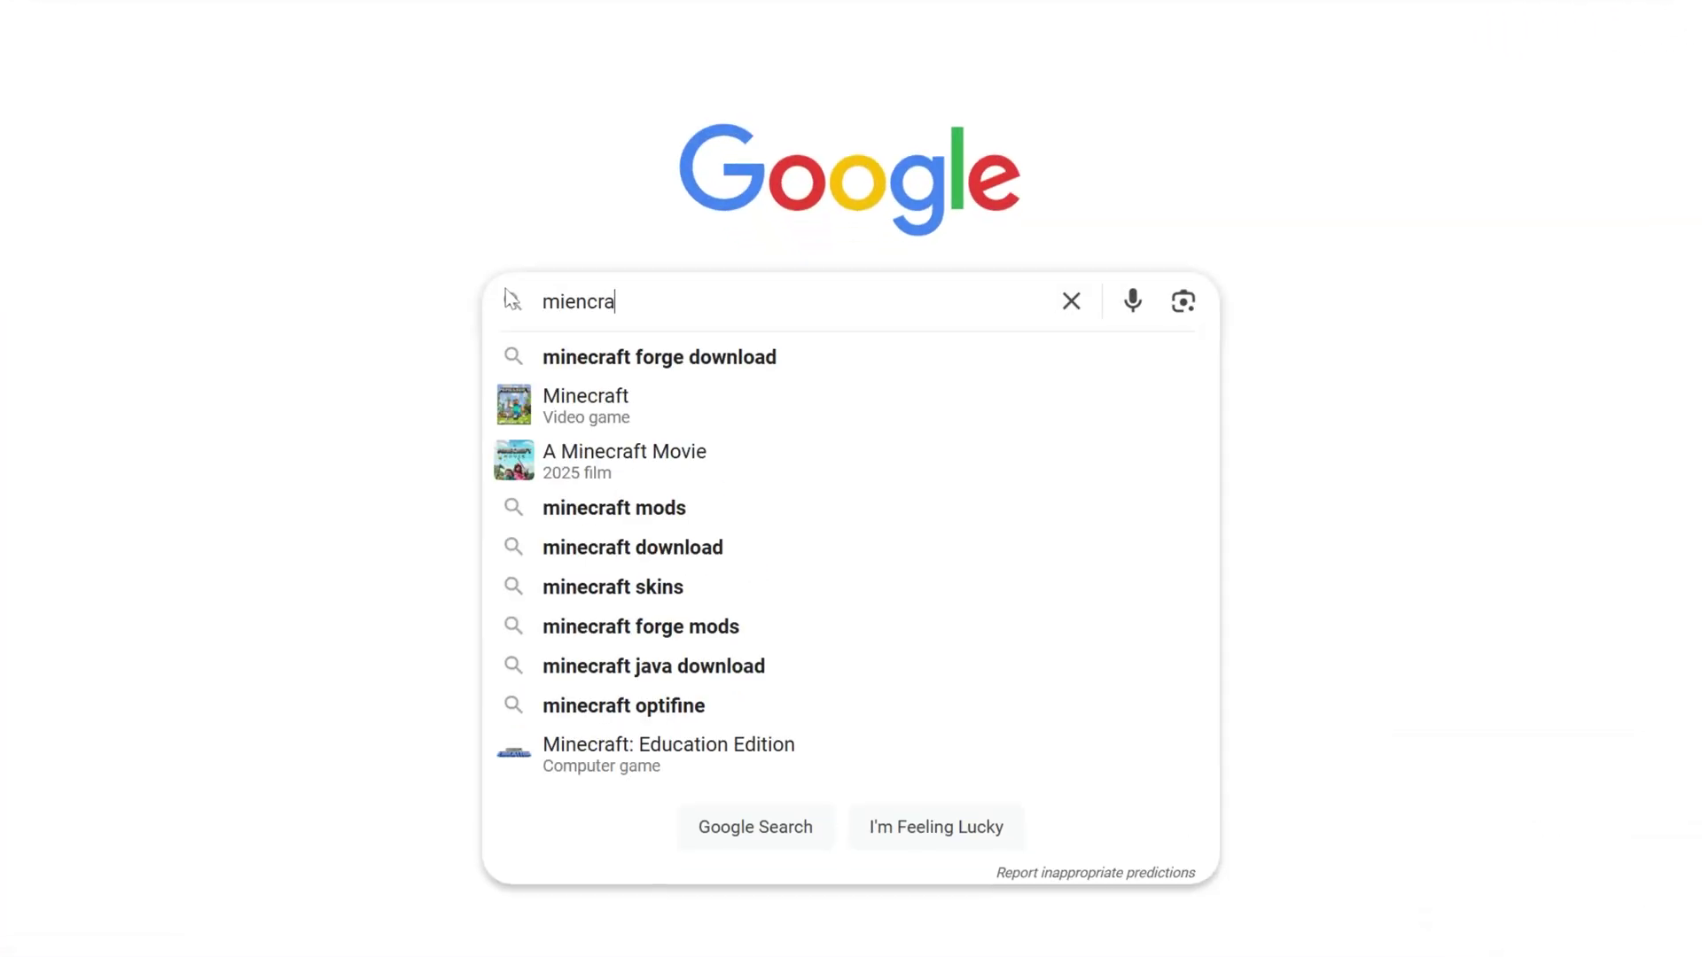
{"action": "type", "text": "ft mods"}
{"action": "key", "text": "Return"}
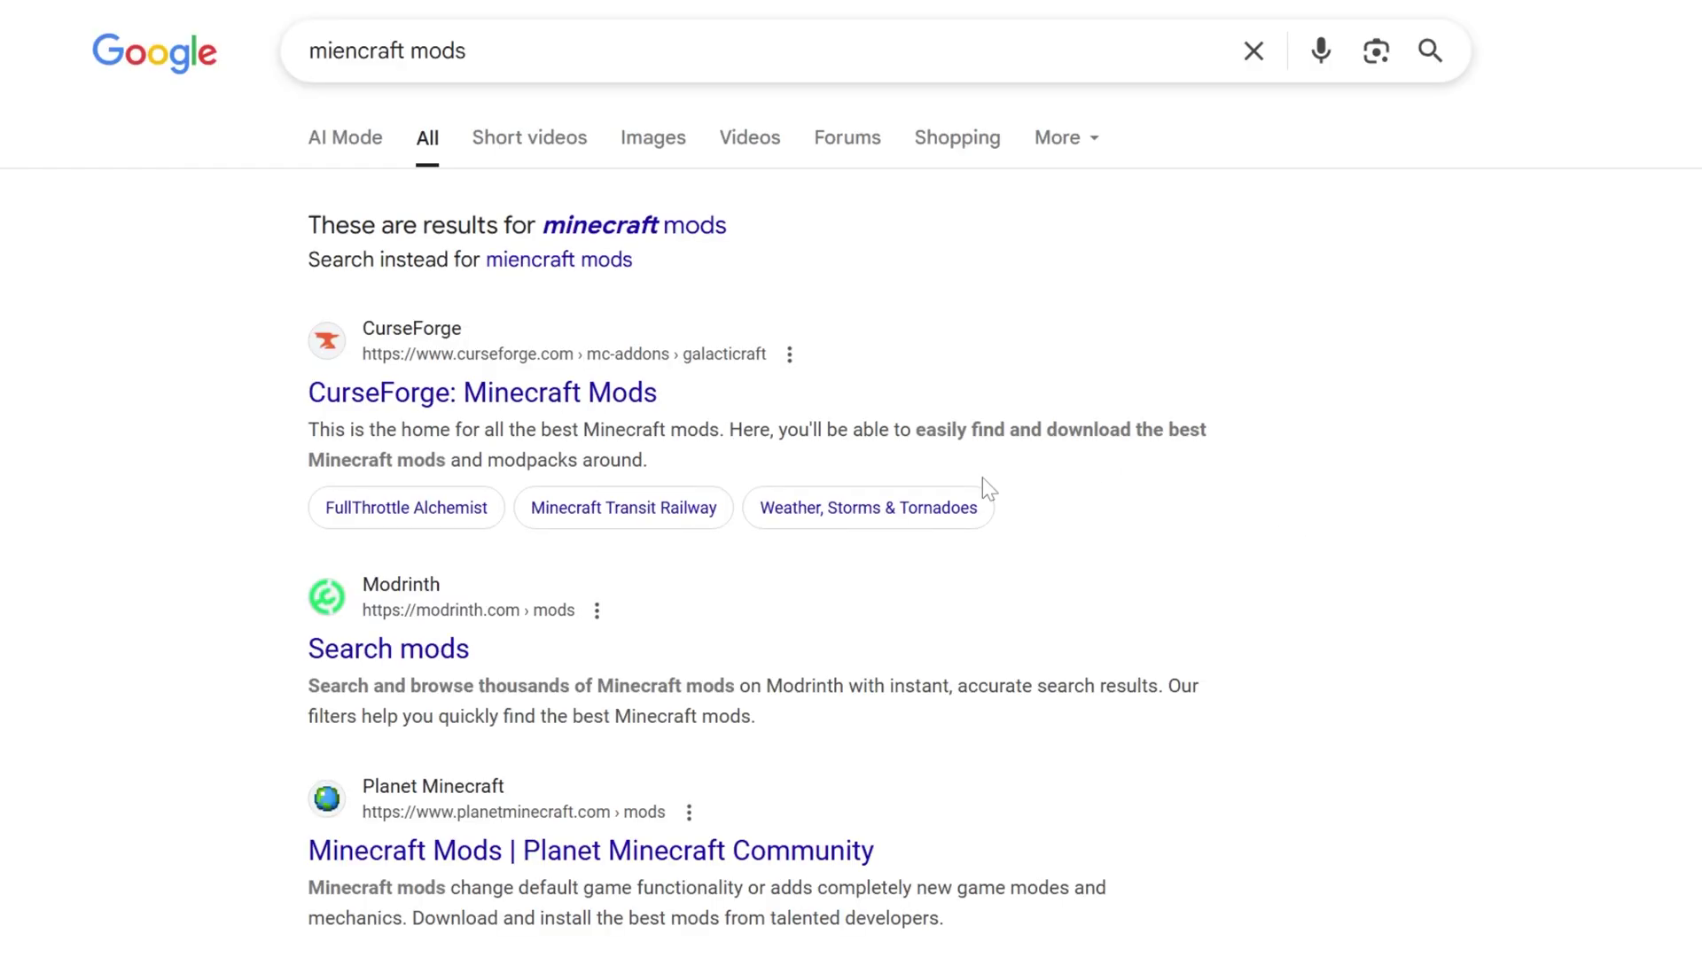
{"action": "left_click", "coordinate": [402, 638]}
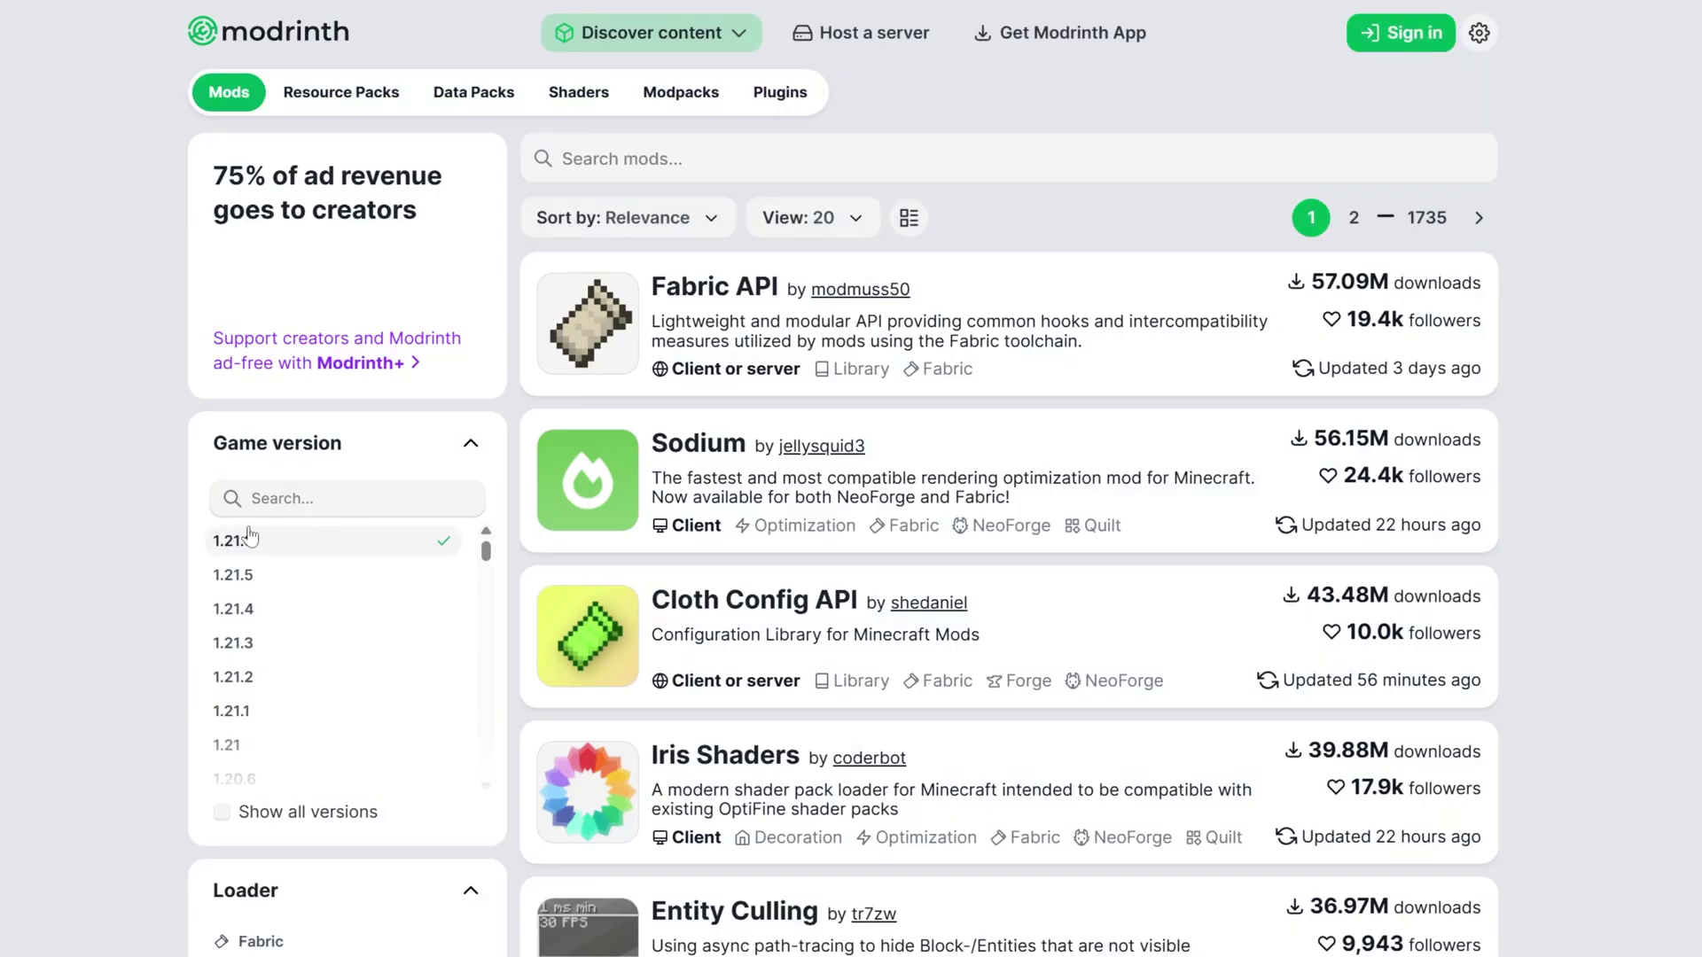
Filter the Modrinth mods by game version 1.21.6 and the Forge loader, and browse the filtered list.
{"action": "left_click", "coordinate": [250, 539]}
{"action": "scroll", "coordinate": [150, 654], "scroll_direction": "down", "scroll_amount": 3}
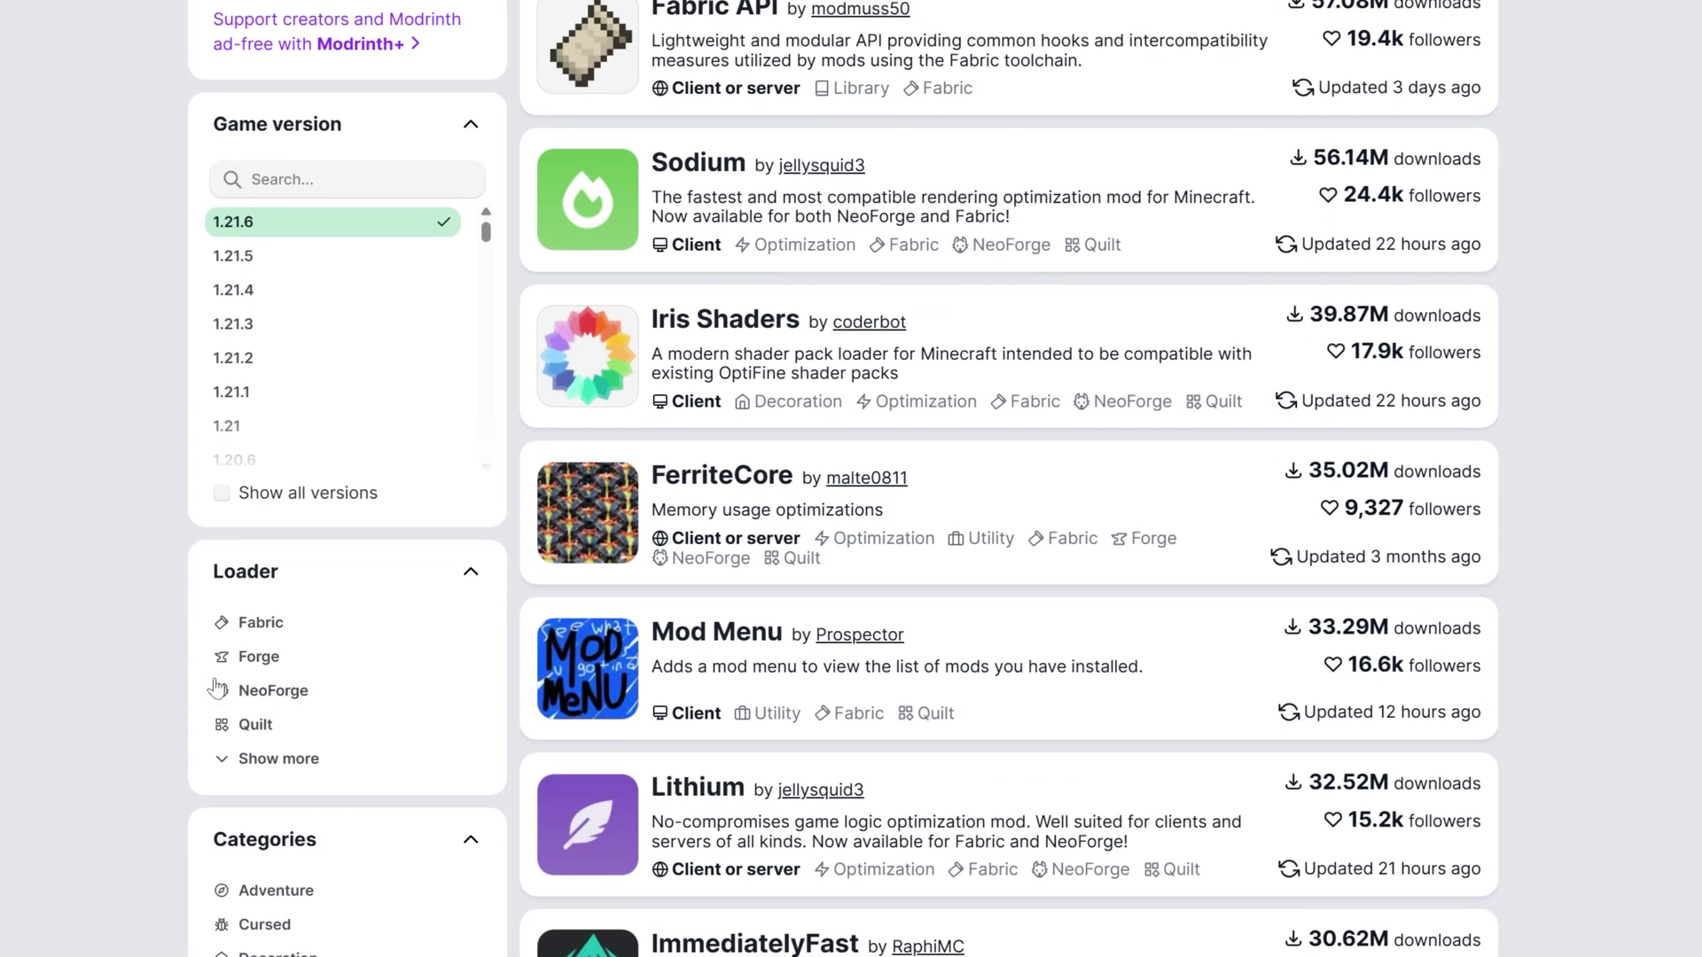
{"action": "left_click", "coordinate": [249, 666]}
{"action": "scroll", "coordinate": [212, 656], "scroll_direction": "up", "scroll_amount": 3}
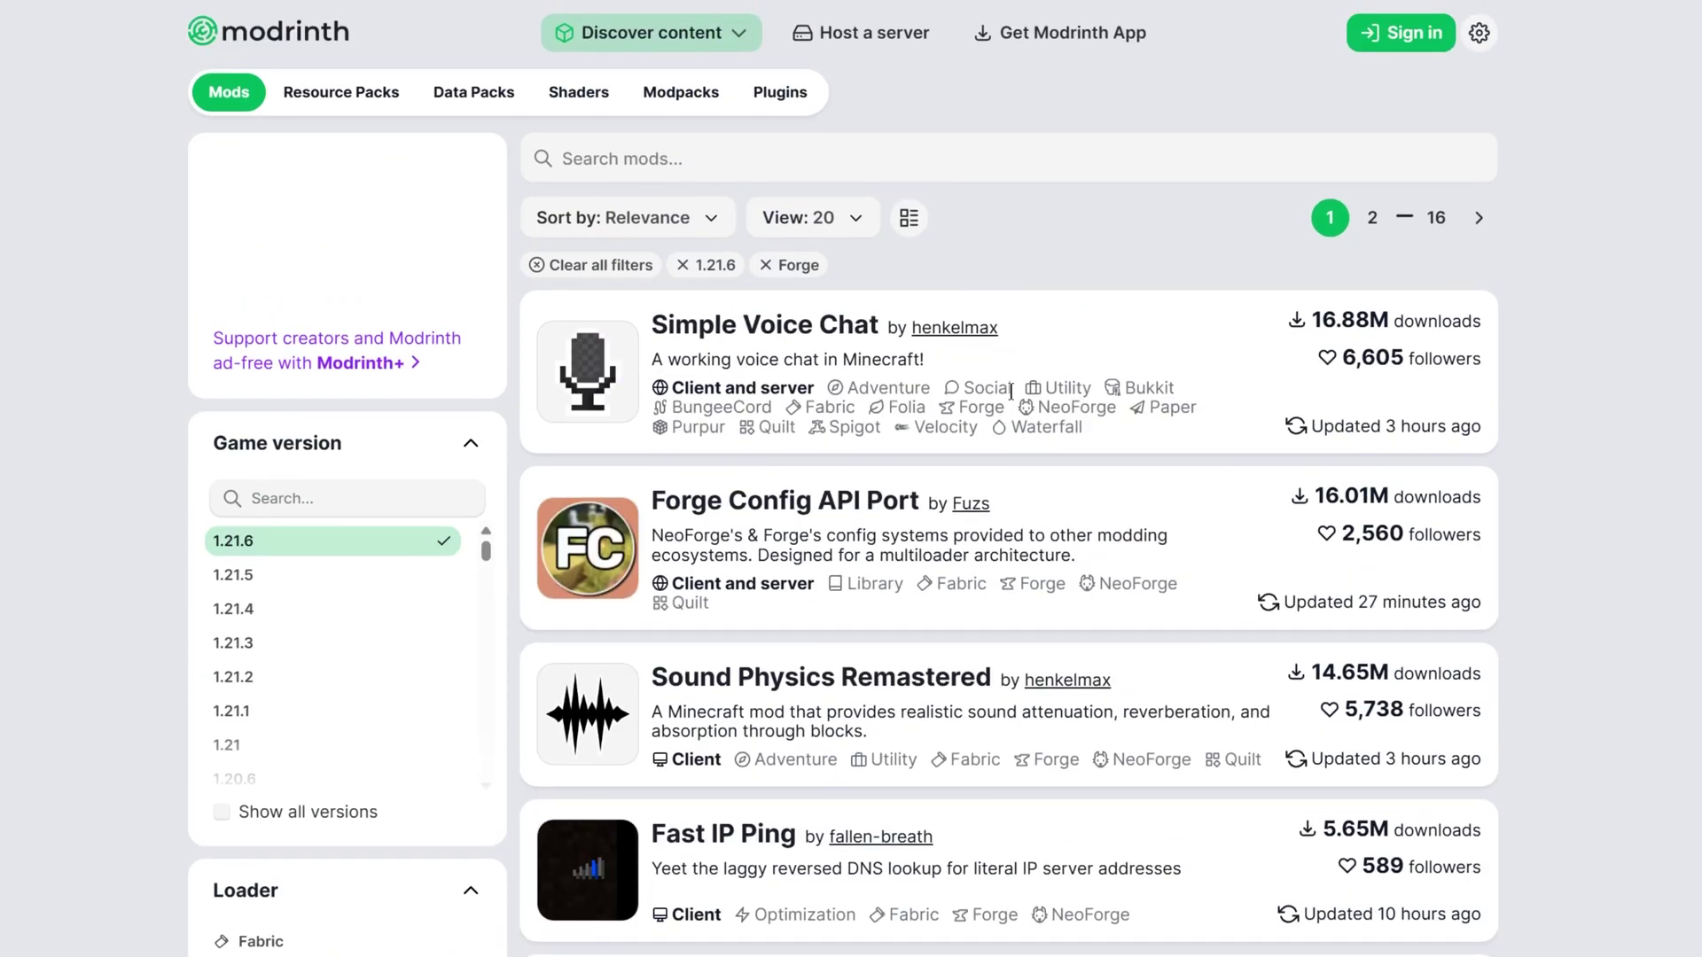
{"action": "scroll", "coordinate": [1011, 396], "scroll_direction": "down", "scroll_amount": 8}
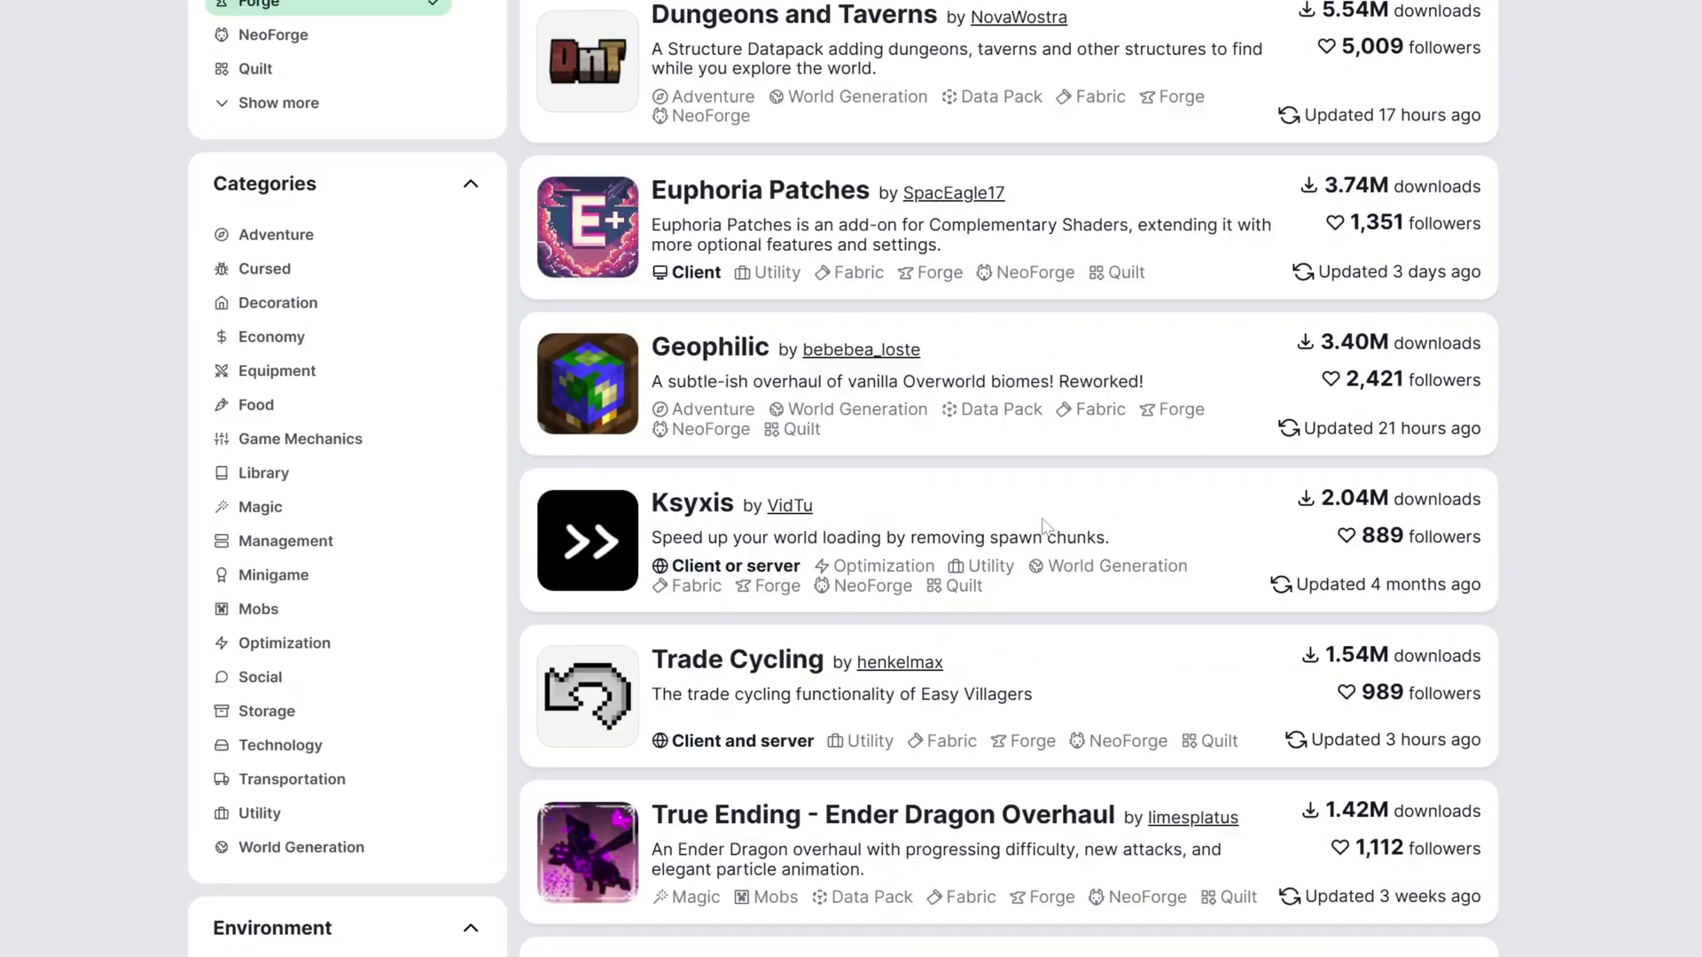
{"action": "scroll", "coordinate": [975, 487], "scroll_direction": "up", "scroll_amount": 8}
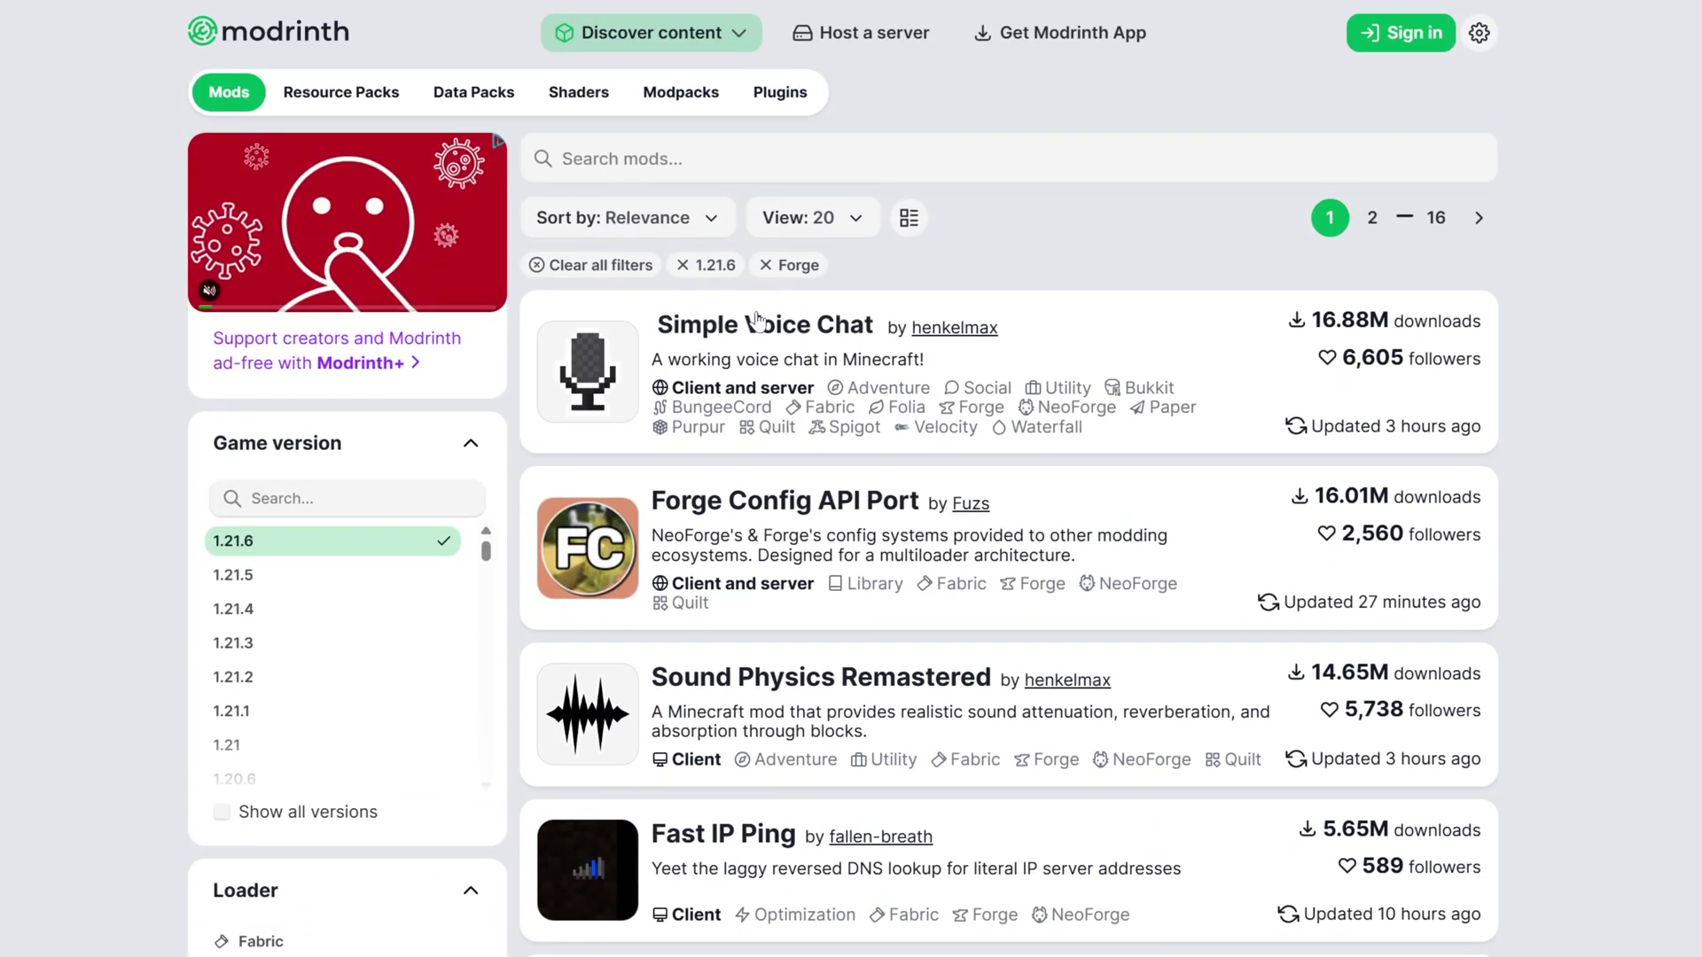
Download forge-1.21.6-2.5.30 of Simple Voice Chat, filtering its versions by game version 1.21.6 and the Forge platform.
{"action": "left_click", "coordinate": [755, 321]}
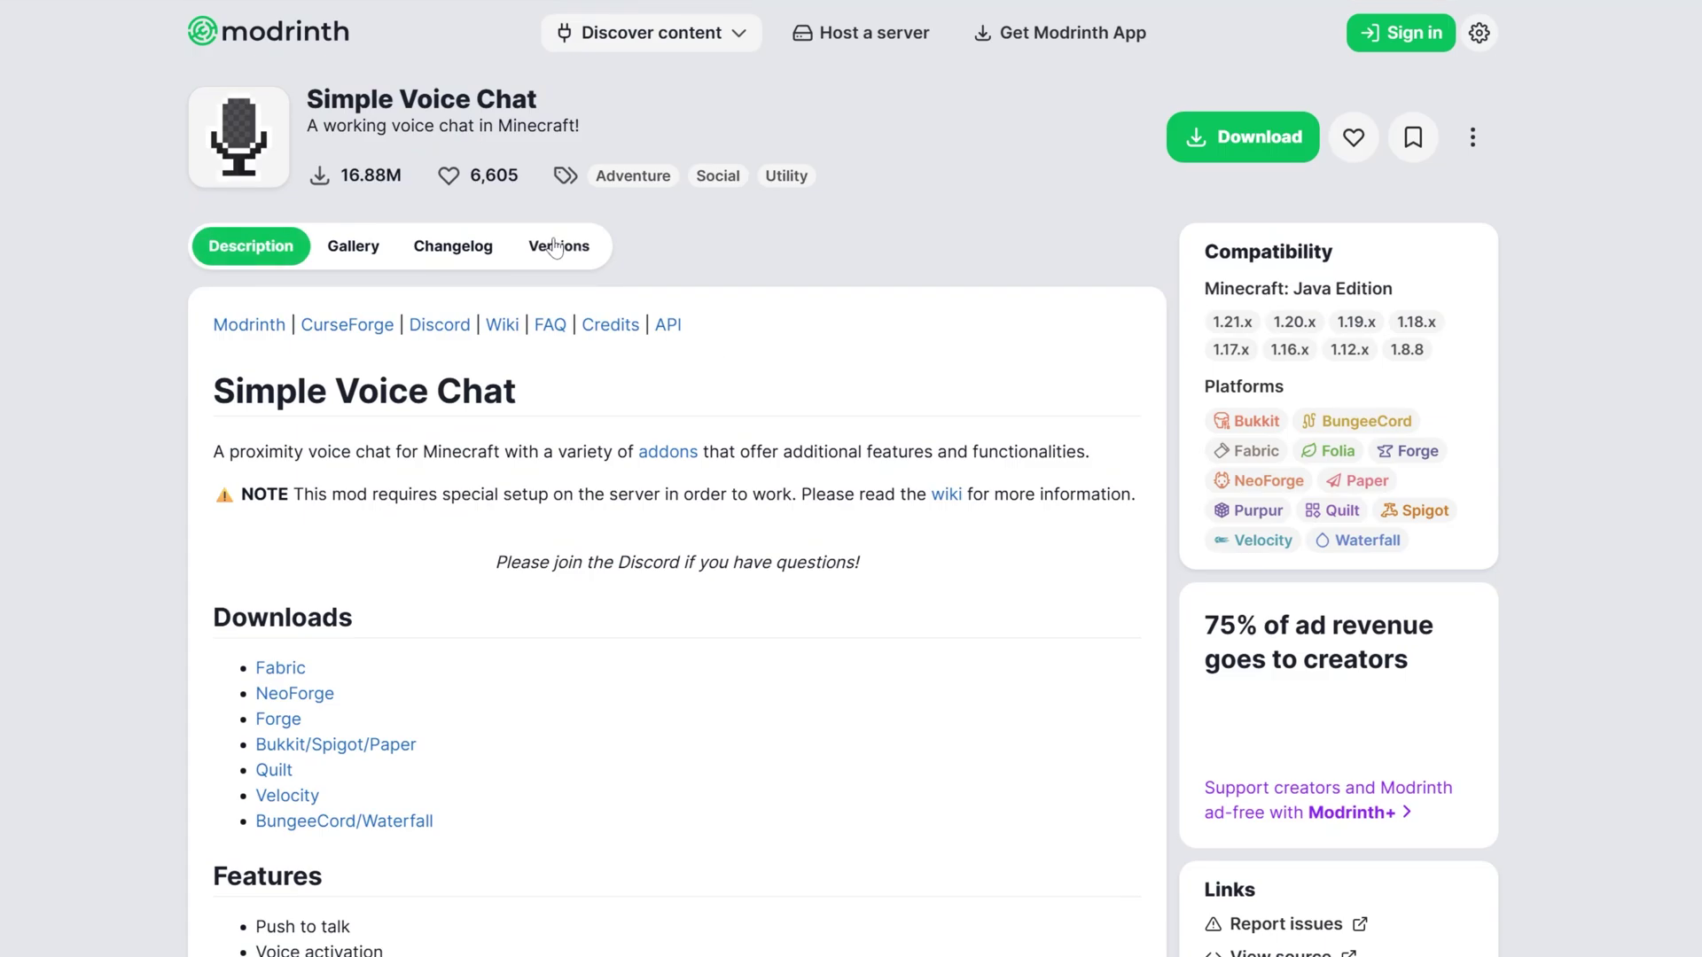
{"action": "left_click", "coordinate": [556, 247]}
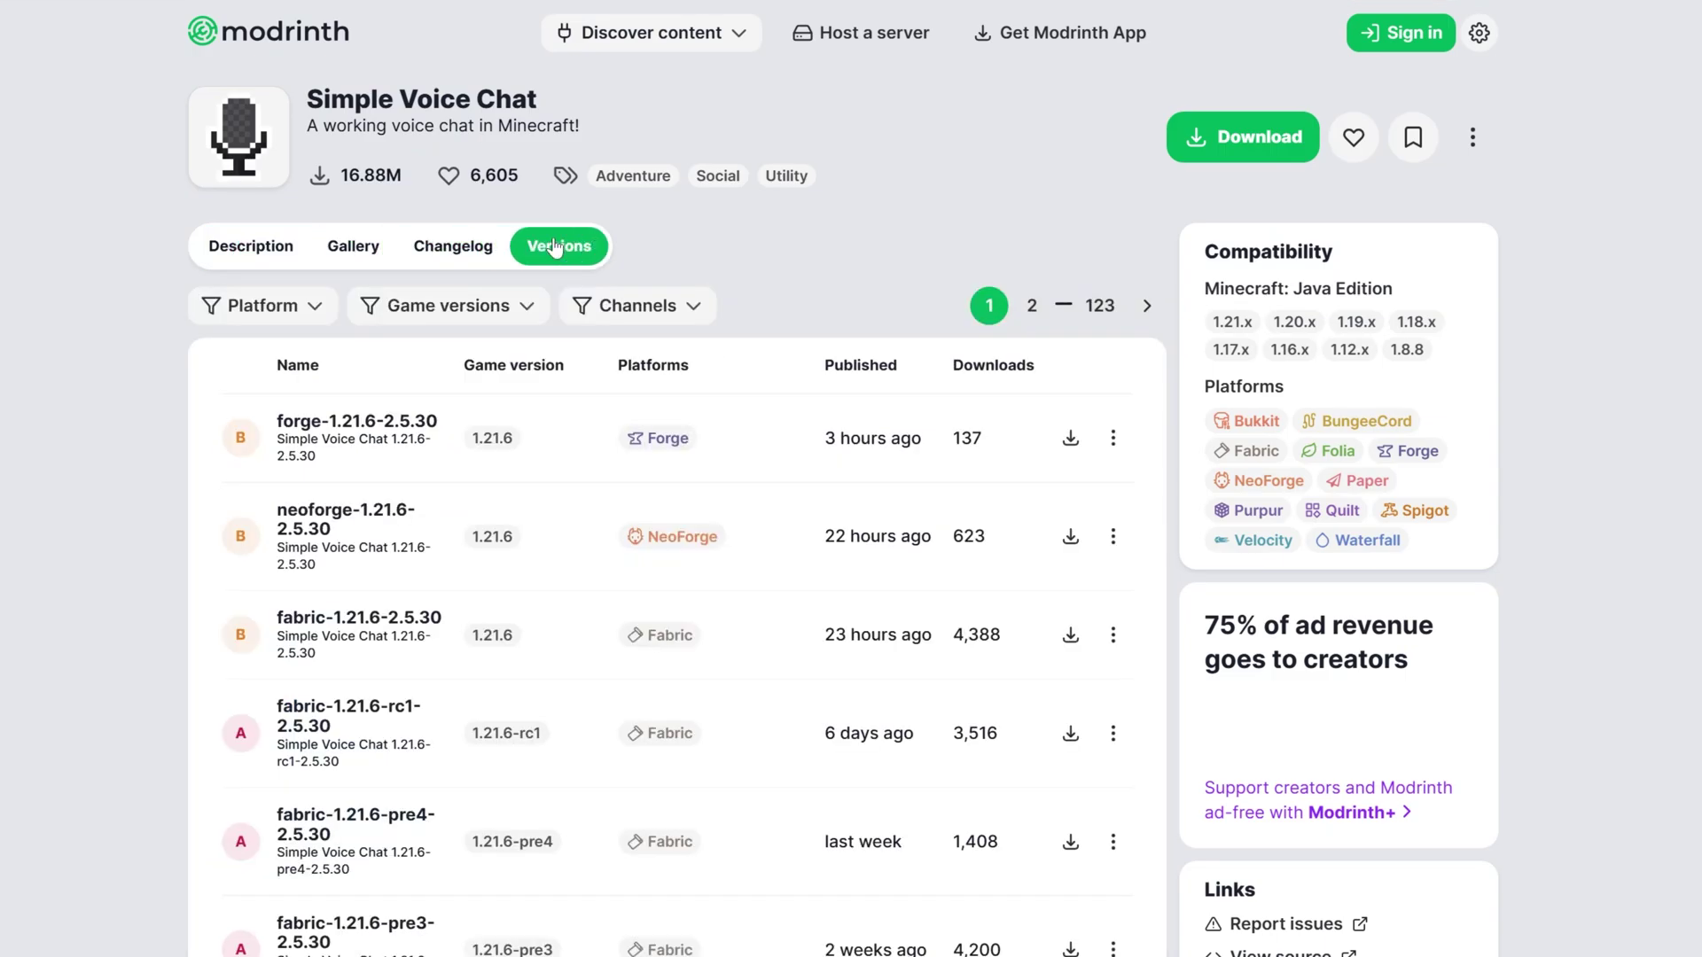
{"action": "left_click", "coordinate": [415, 310]}
{"action": "left_click", "coordinate": [292, 401]}
{"action": "left_click", "coordinate": [274, 321]}
{"action": "left_click", "coordinate": [240, 372]}
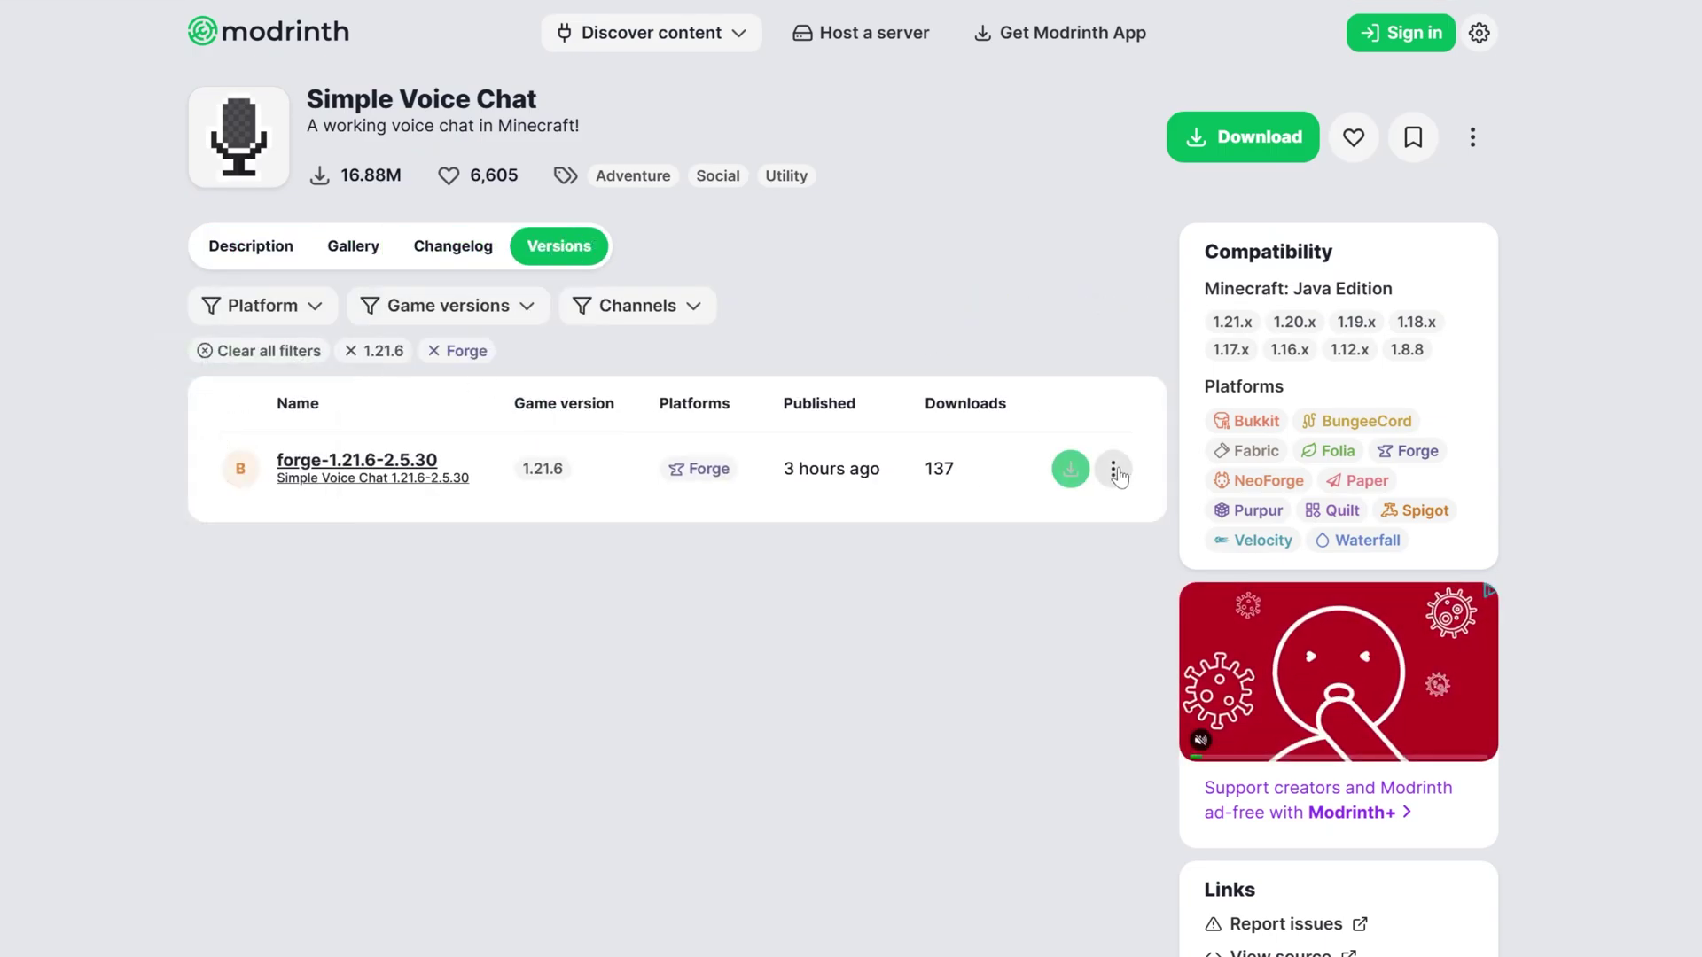
{"action": "left_click", "coordinate": [1074, 474]}
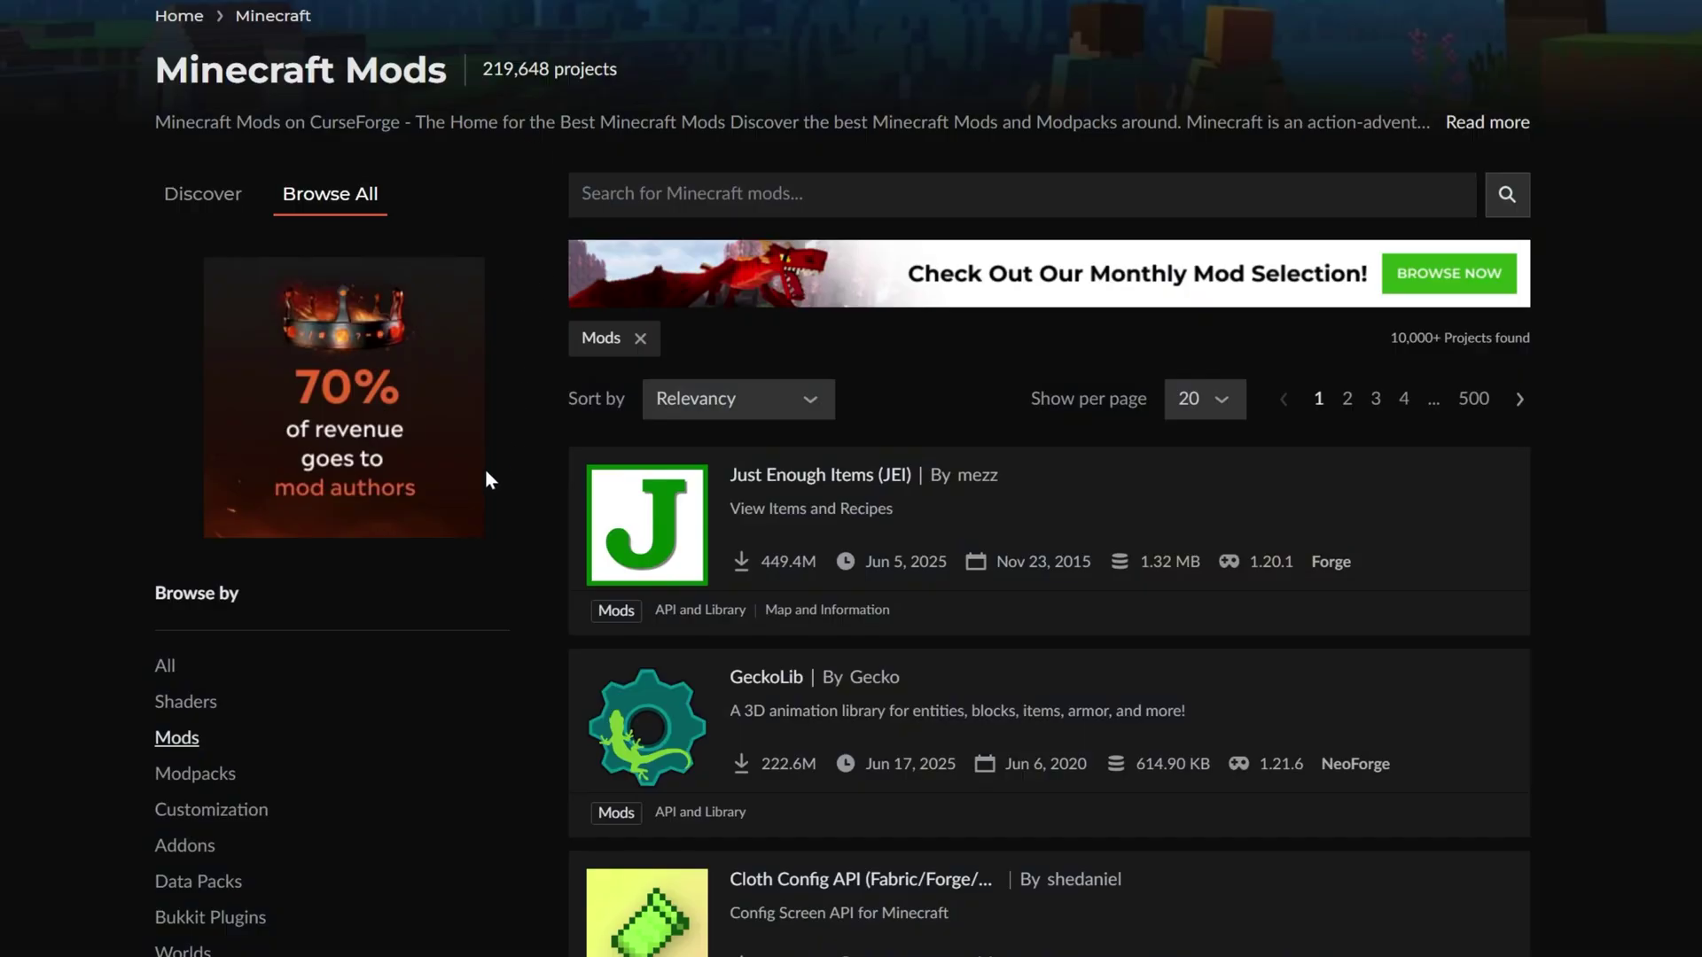
Filter CurseForge's Minecraft mods by mod loader and game version.
{"action": "scroll", "coordinate": [485, 479], "scroll_direction": "down", "scroll_amount": 8}
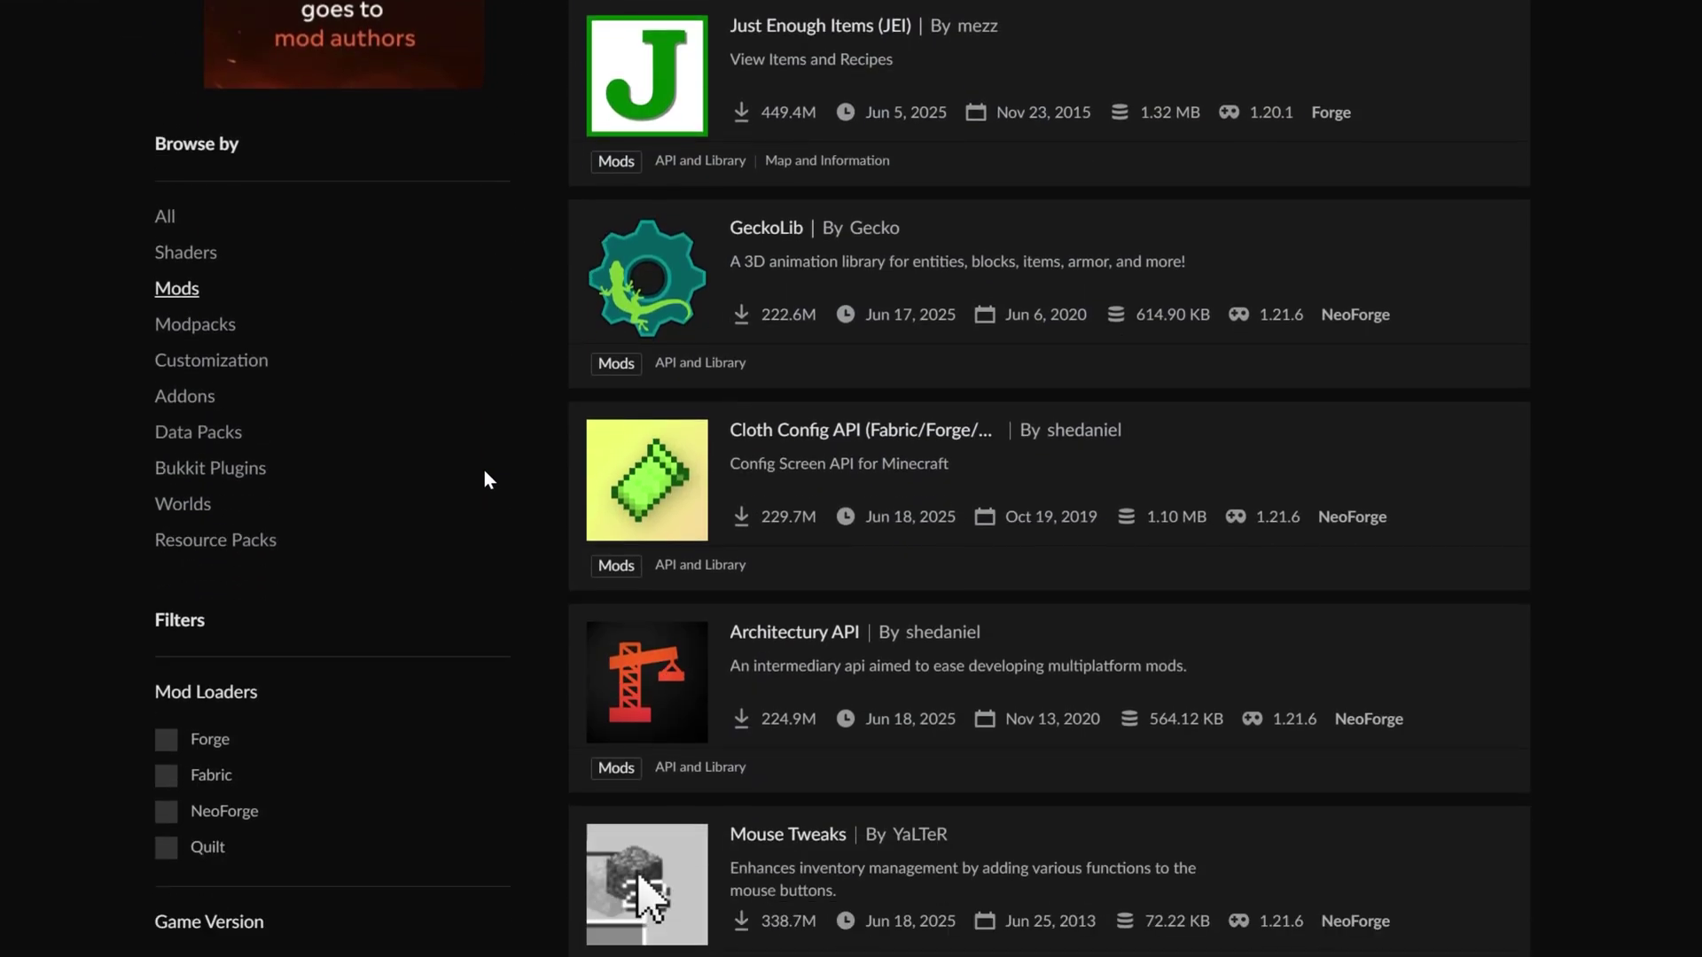
{"action": "left_click", "coordinate": [224, 523]}
{"action": "left_click", "coordinate": [274, 755]}
{"action": "scroll", "coordinate": [274, 755], "scroll_direction": "up", "scroll_amount": 2}
{"action": "left_click", "coordinate": [258, 791]}
{"action": "scroll", "coordinate": [974, 567], "scroll_direction": "up", "scroll_amount": 10}
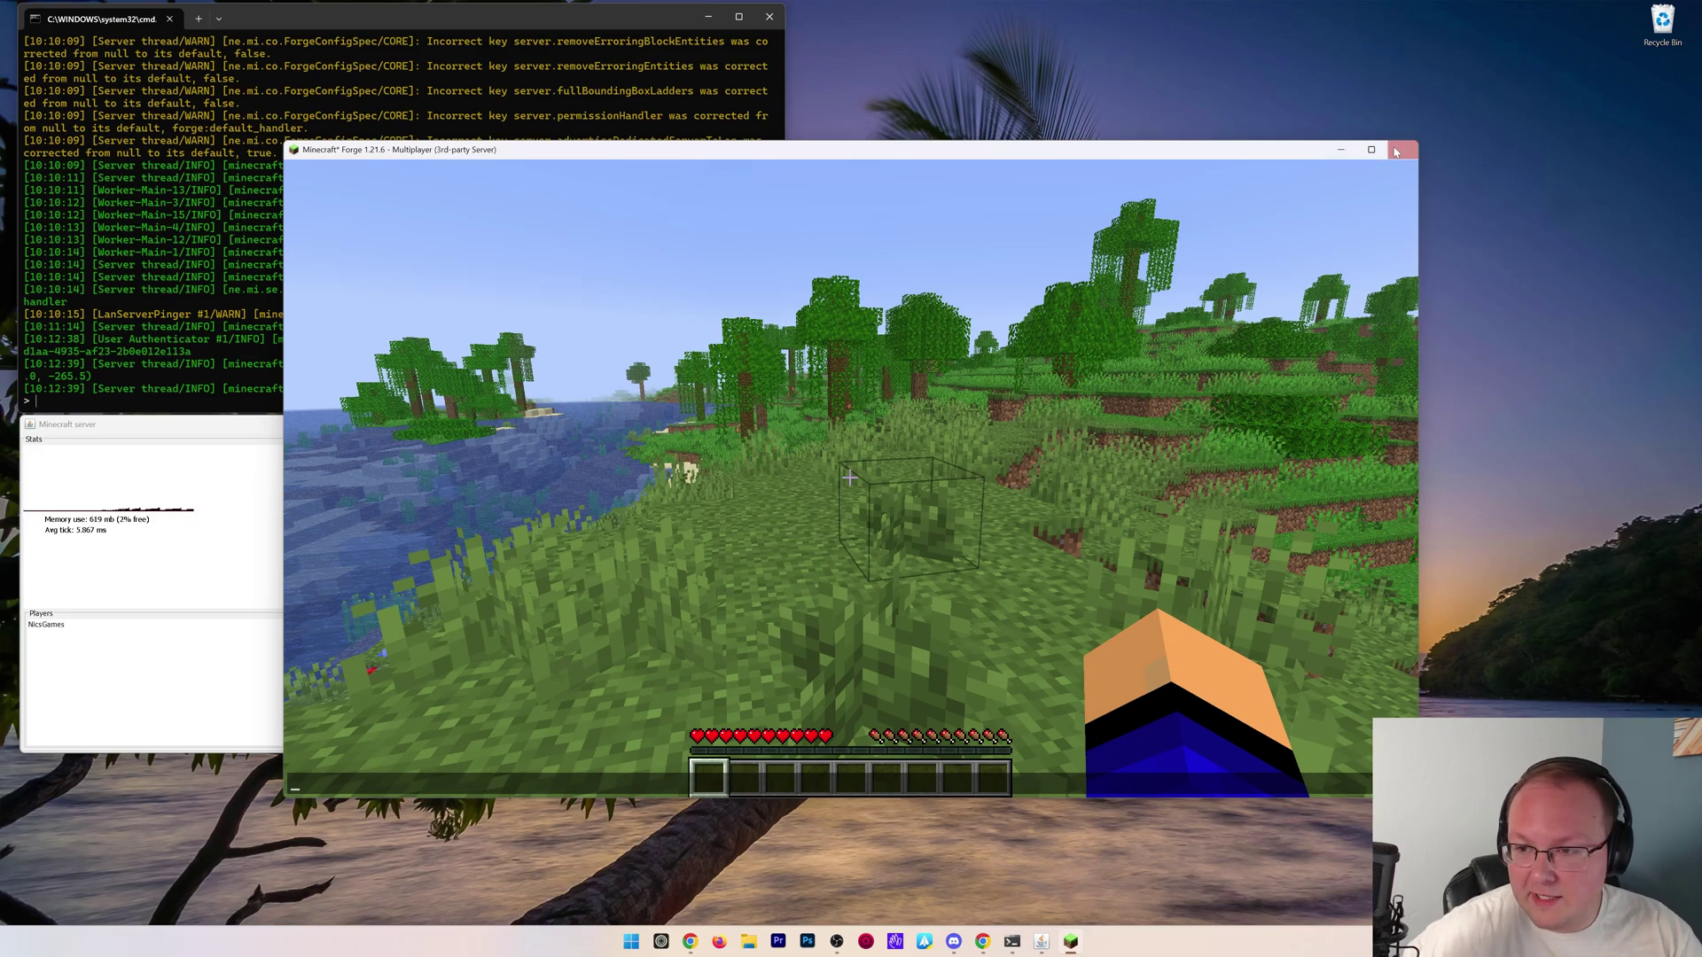
Close the Minecraft client and shut down the Forge server with the stop command, dismissing its console.
{"action": "left_click", "coordinate": [1396, 153]}
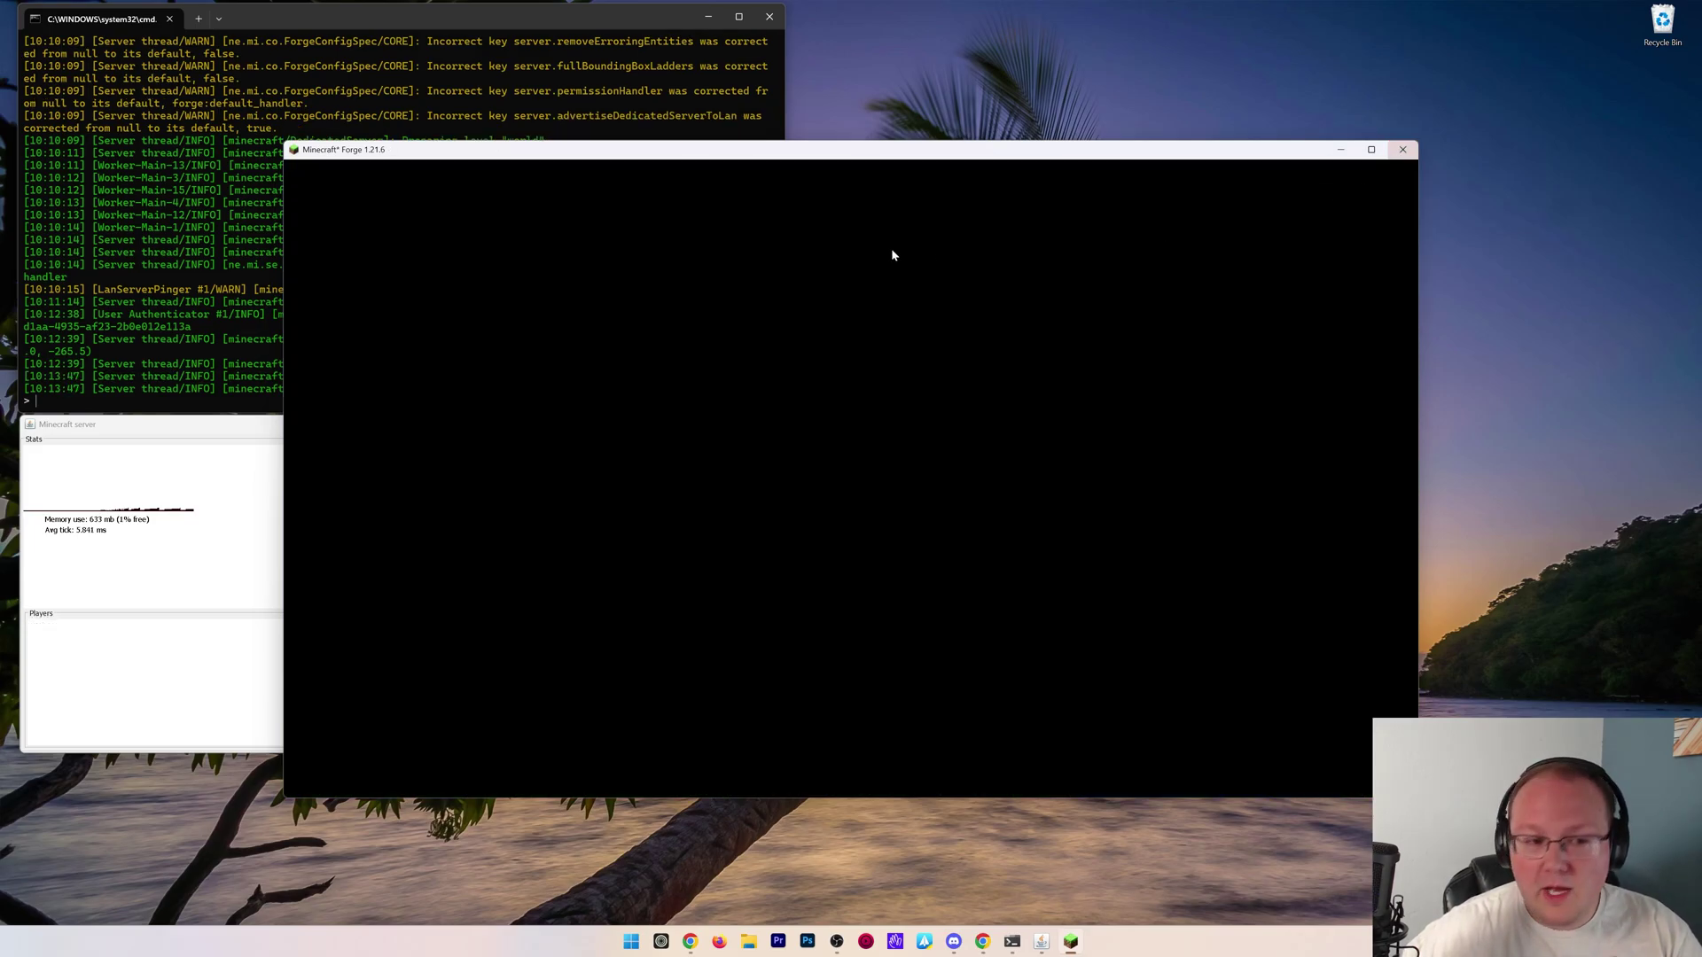
{"action": "left_click", "coordinate": [248, 401]}
{"action": "type", "text": "st"}
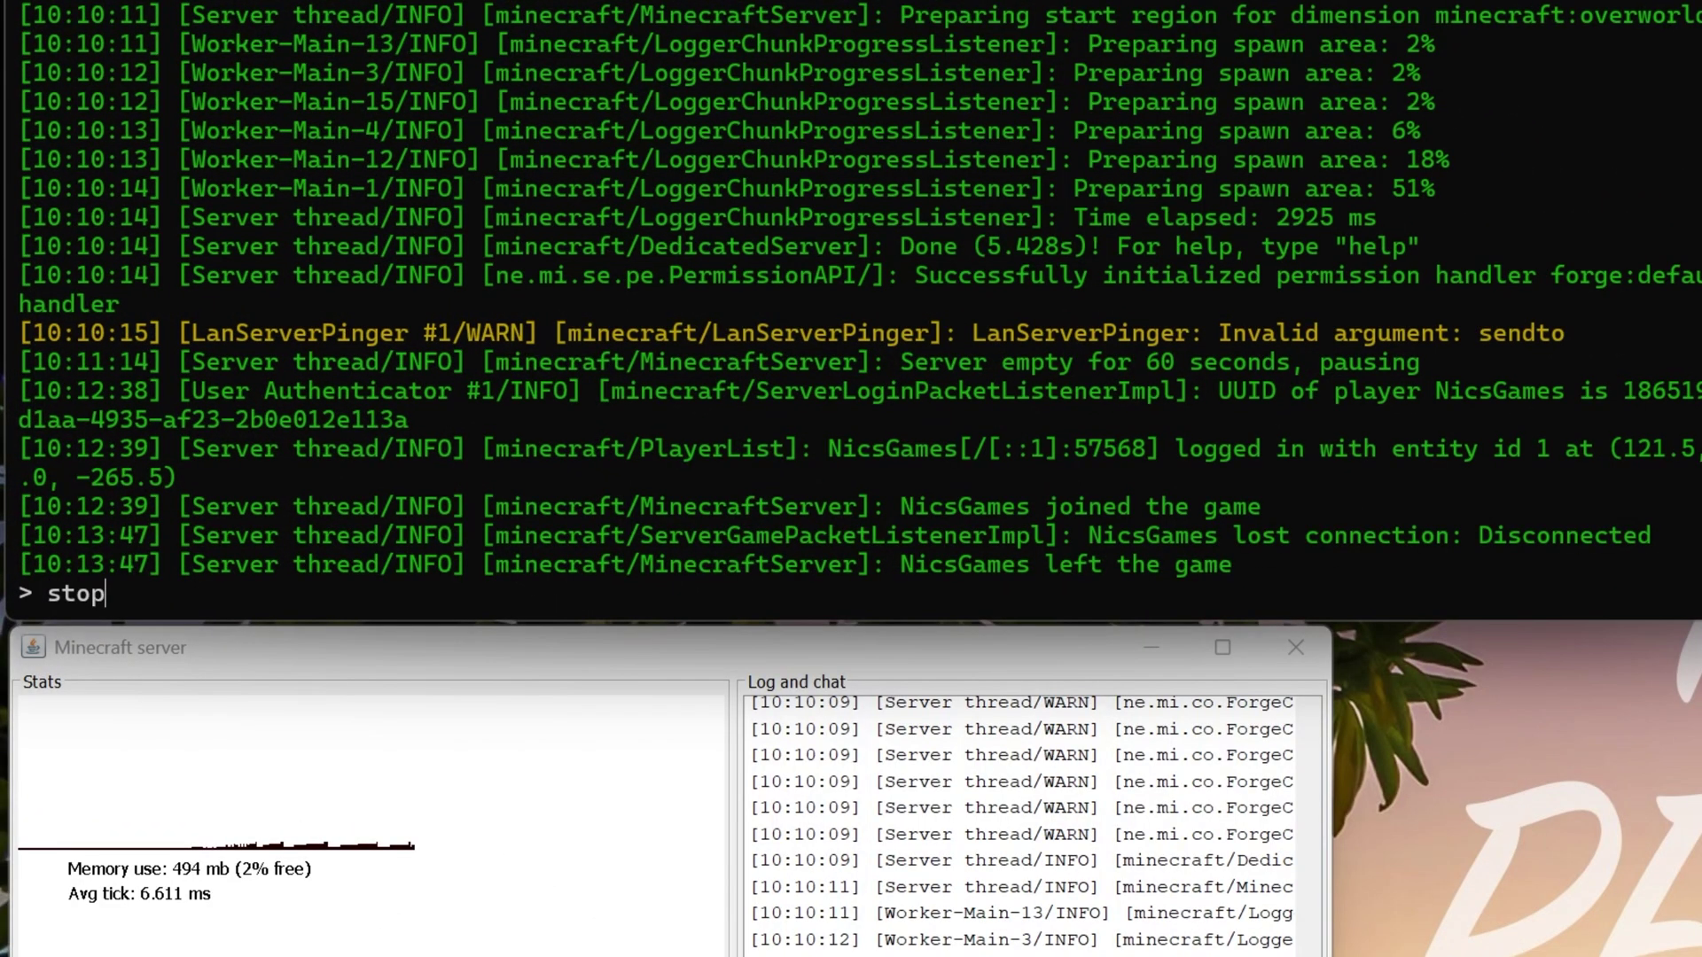
{"action": "type", "text": "op"}
{"action": "key", "text": "Return"}
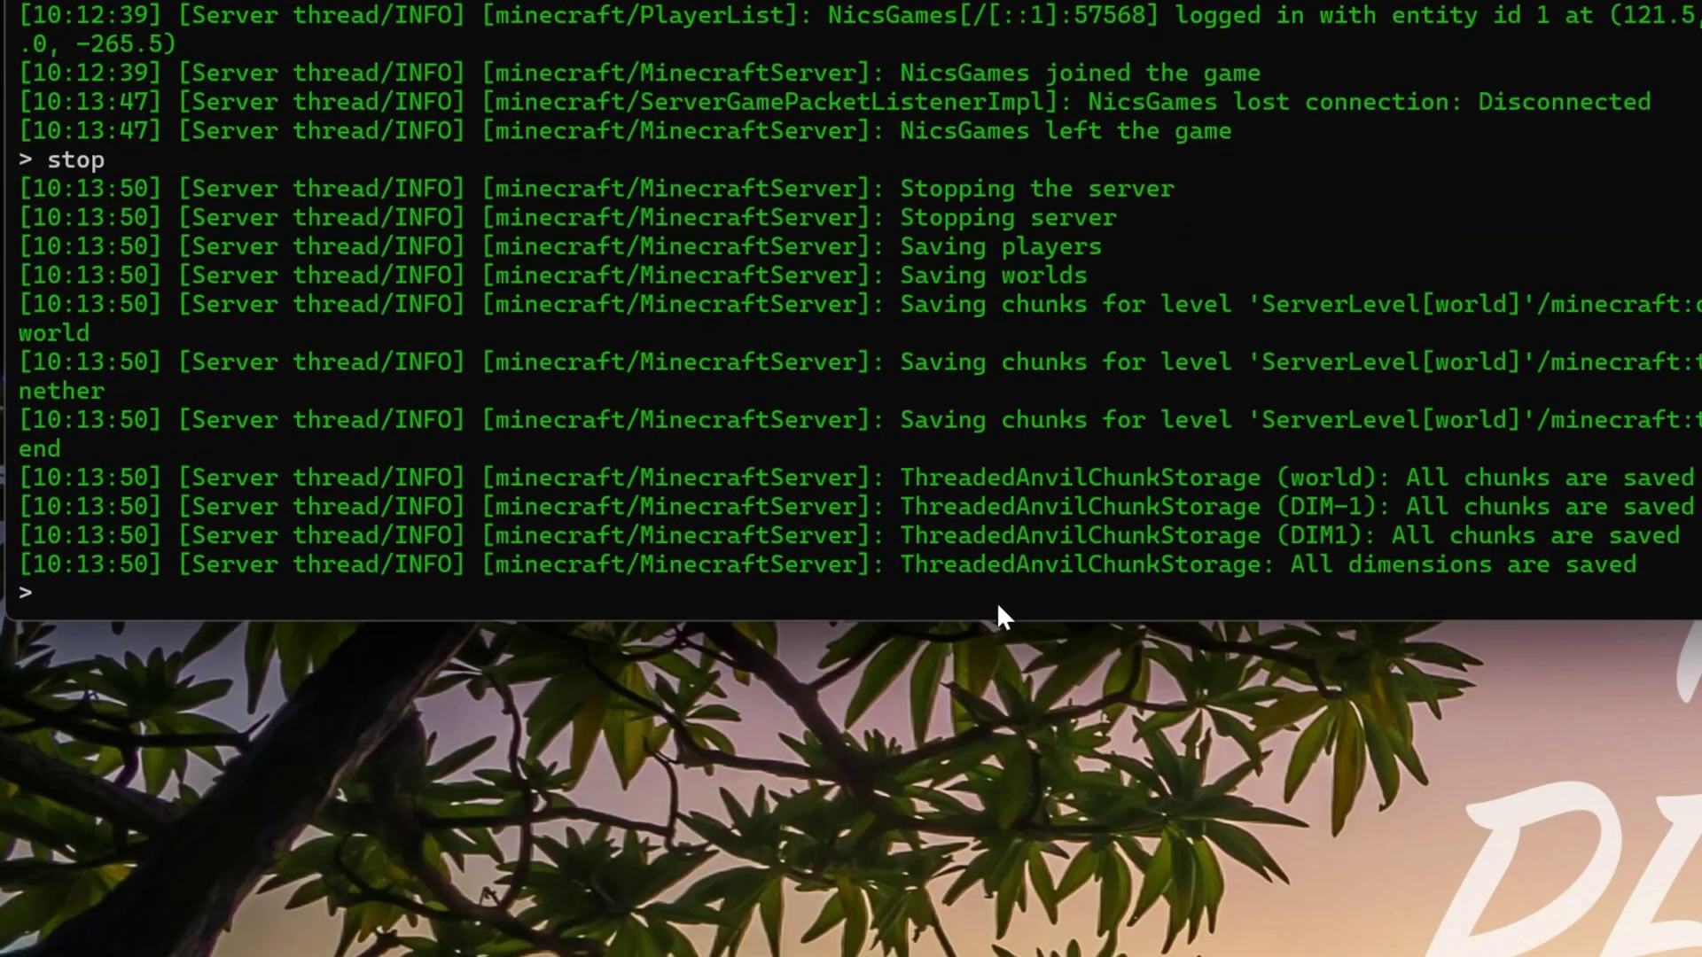
{"action": "key", "text": "Return"}
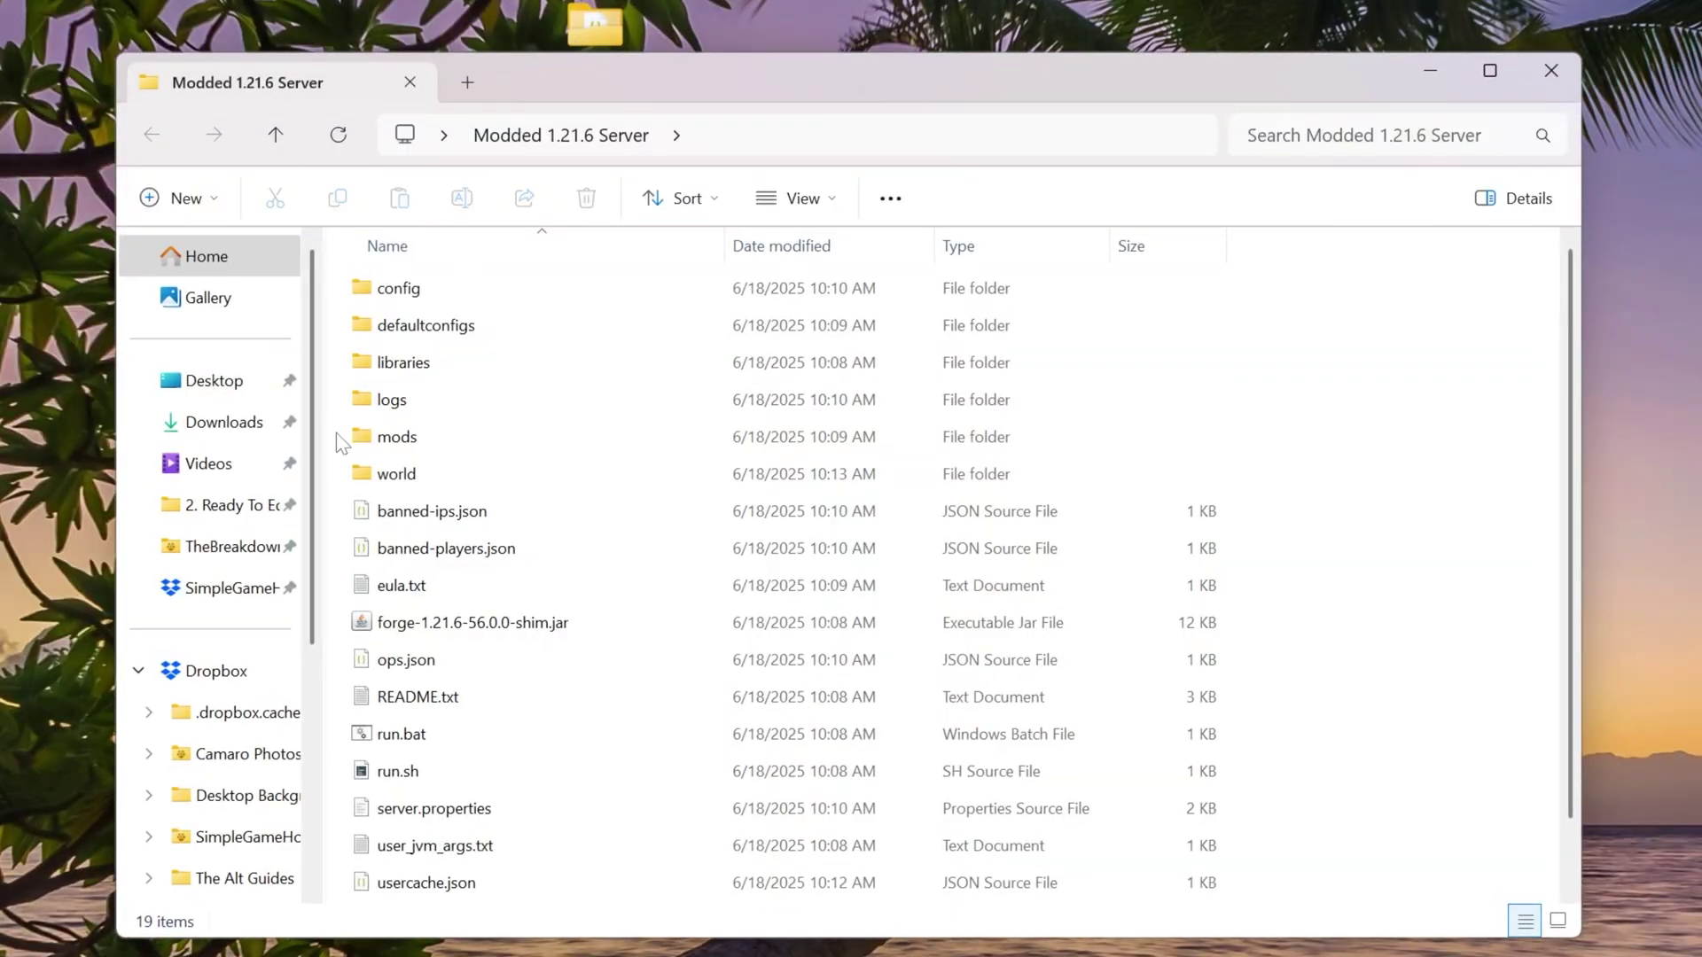
Move voicechat-forge-1.21.6-2.5.30.jar from Downloads to the desktop and return to the Modded 1.21.6 Server folder.
{"action": "left_click", "coordinate": [226, 424]}
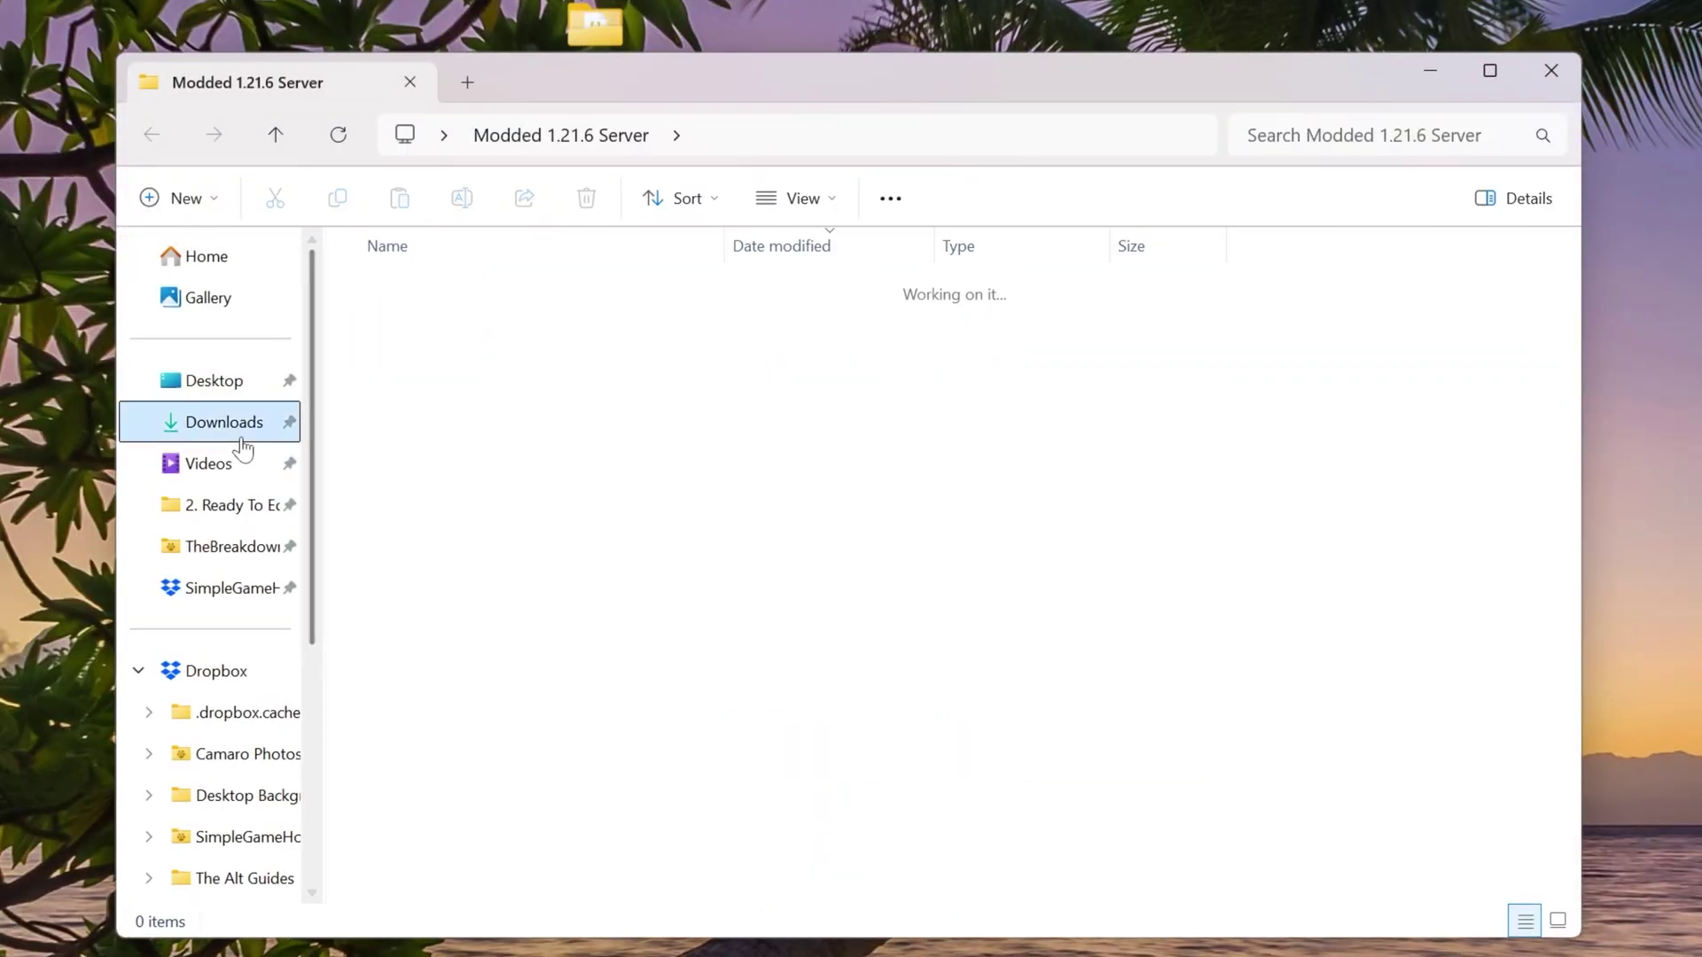
{"action": "left_click_drag", "start_coordinate": [479, 322], "coordinate": [672, 0]}
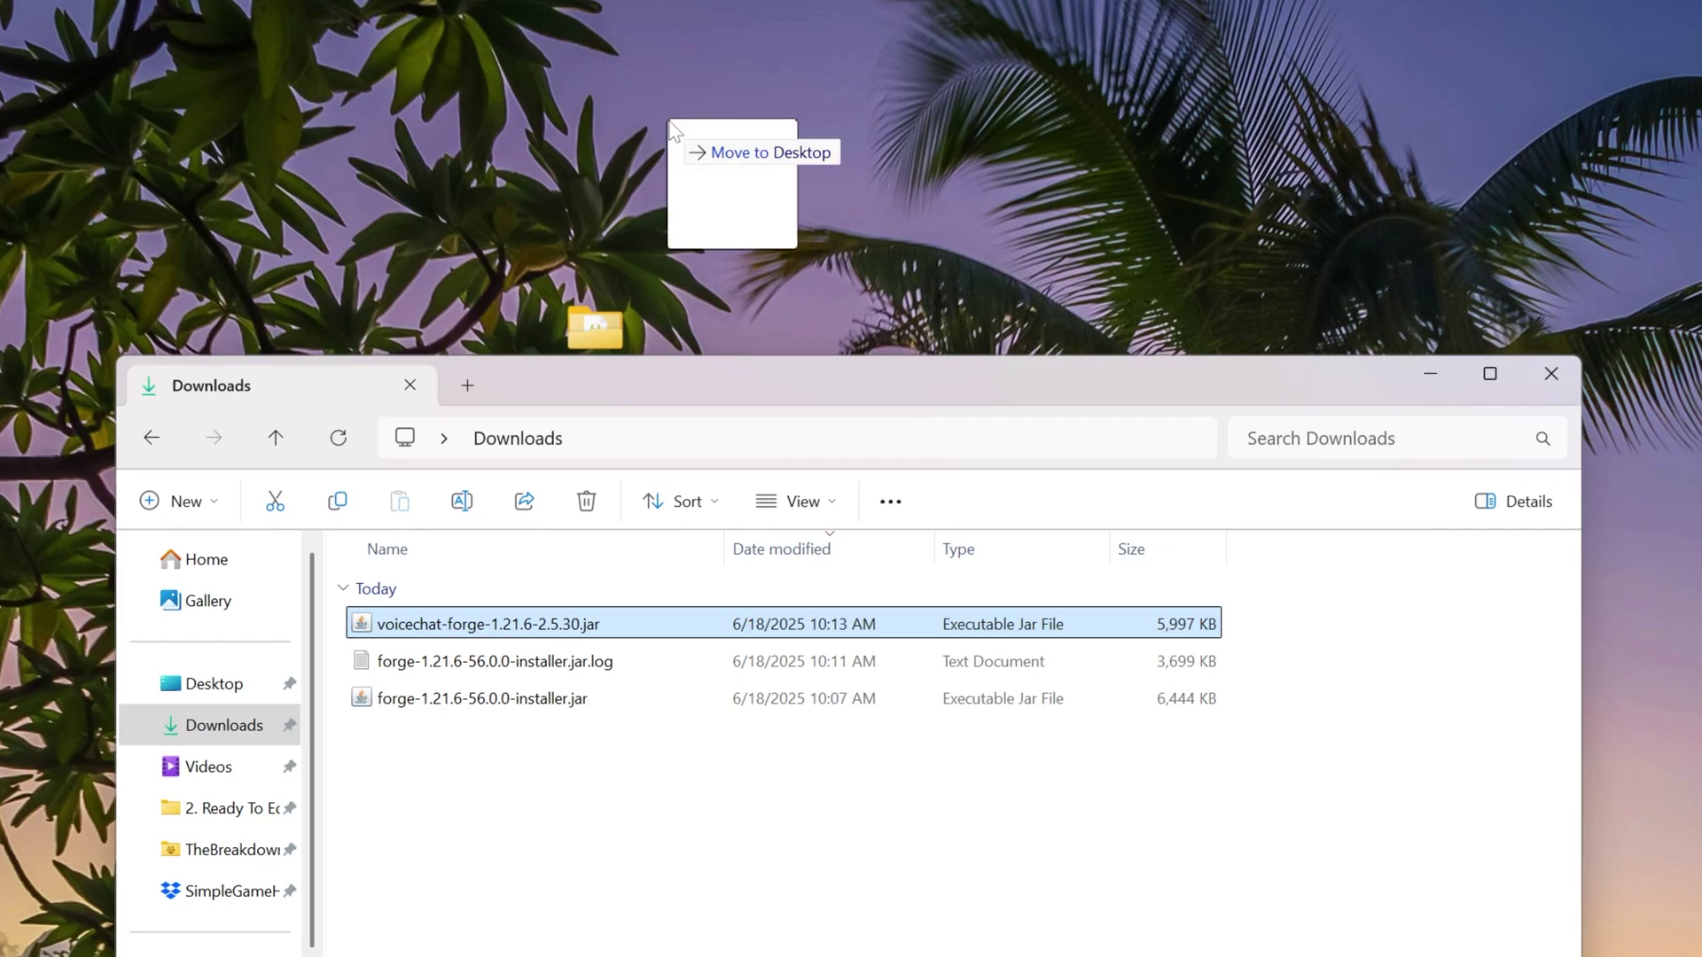
{"action": "left_click_drag", "start_coordinate": [672, 132], "coordinate": [673, 133]}
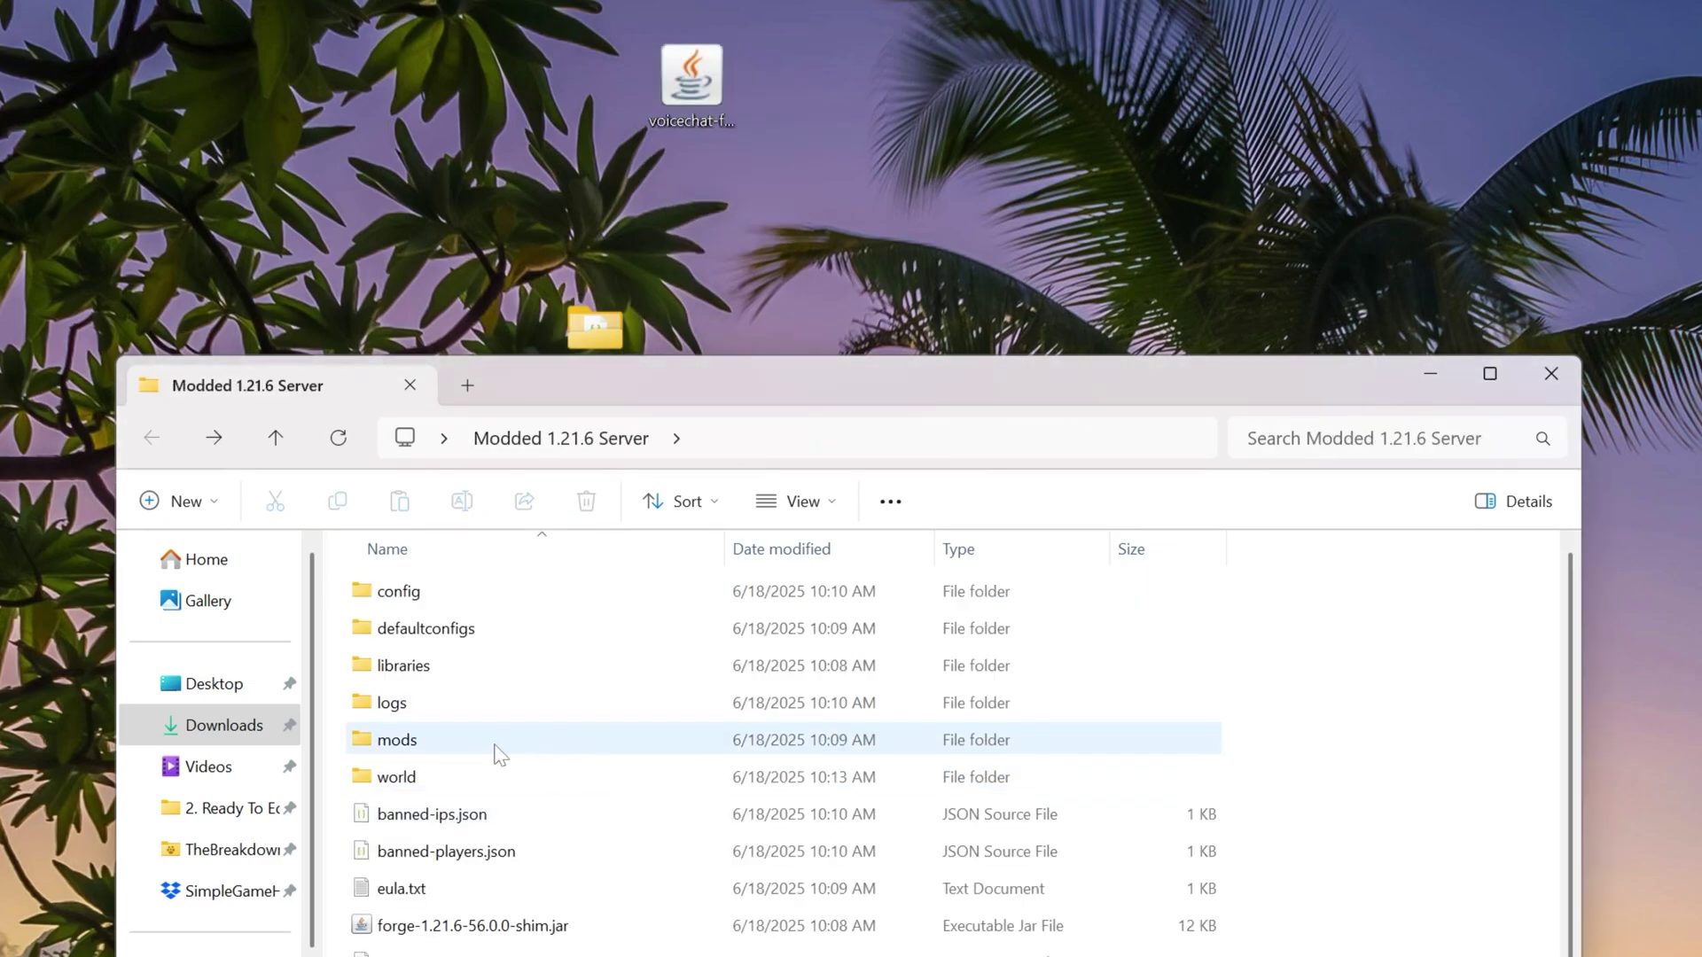
Move voicechat-forge-1.21.6-2.5.30.jar from the desktop into the server's mods folder and copy the file to the clipboard.
{"action": "double_click", "coordinate": [491, 746]}
{"action": "left_click_drag", "start_coordinate": [675, 118], "coordinate": [699, 801]}
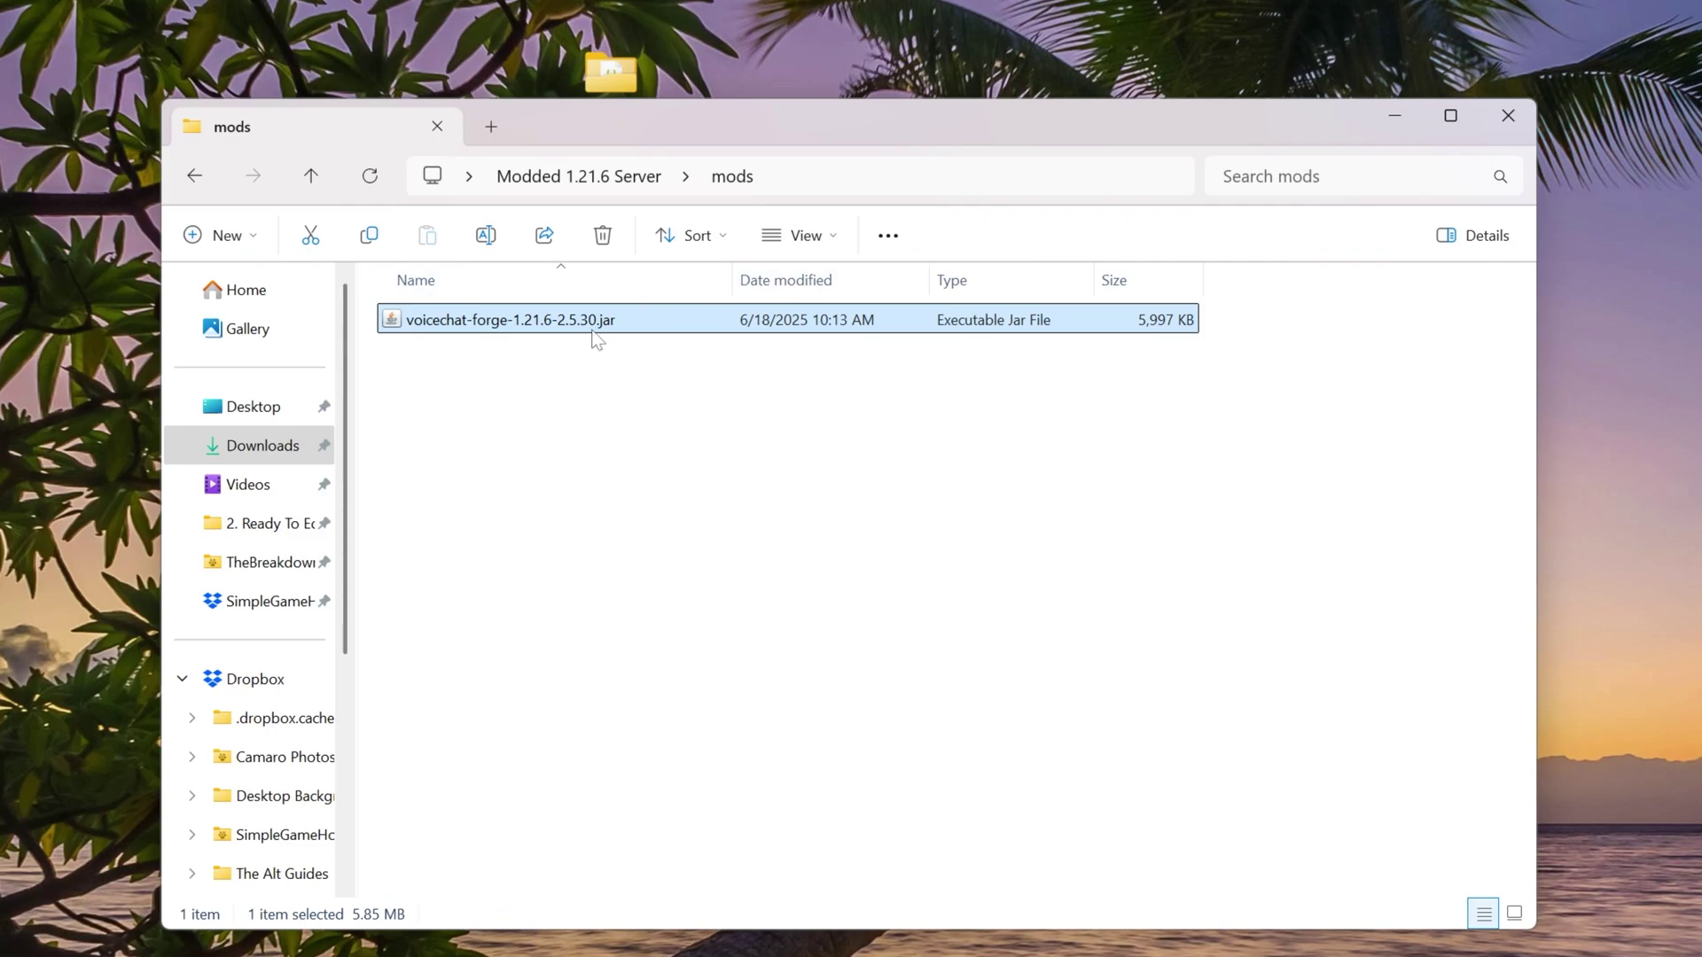
{"action": "right_click", "coordinate": [594, 337]}
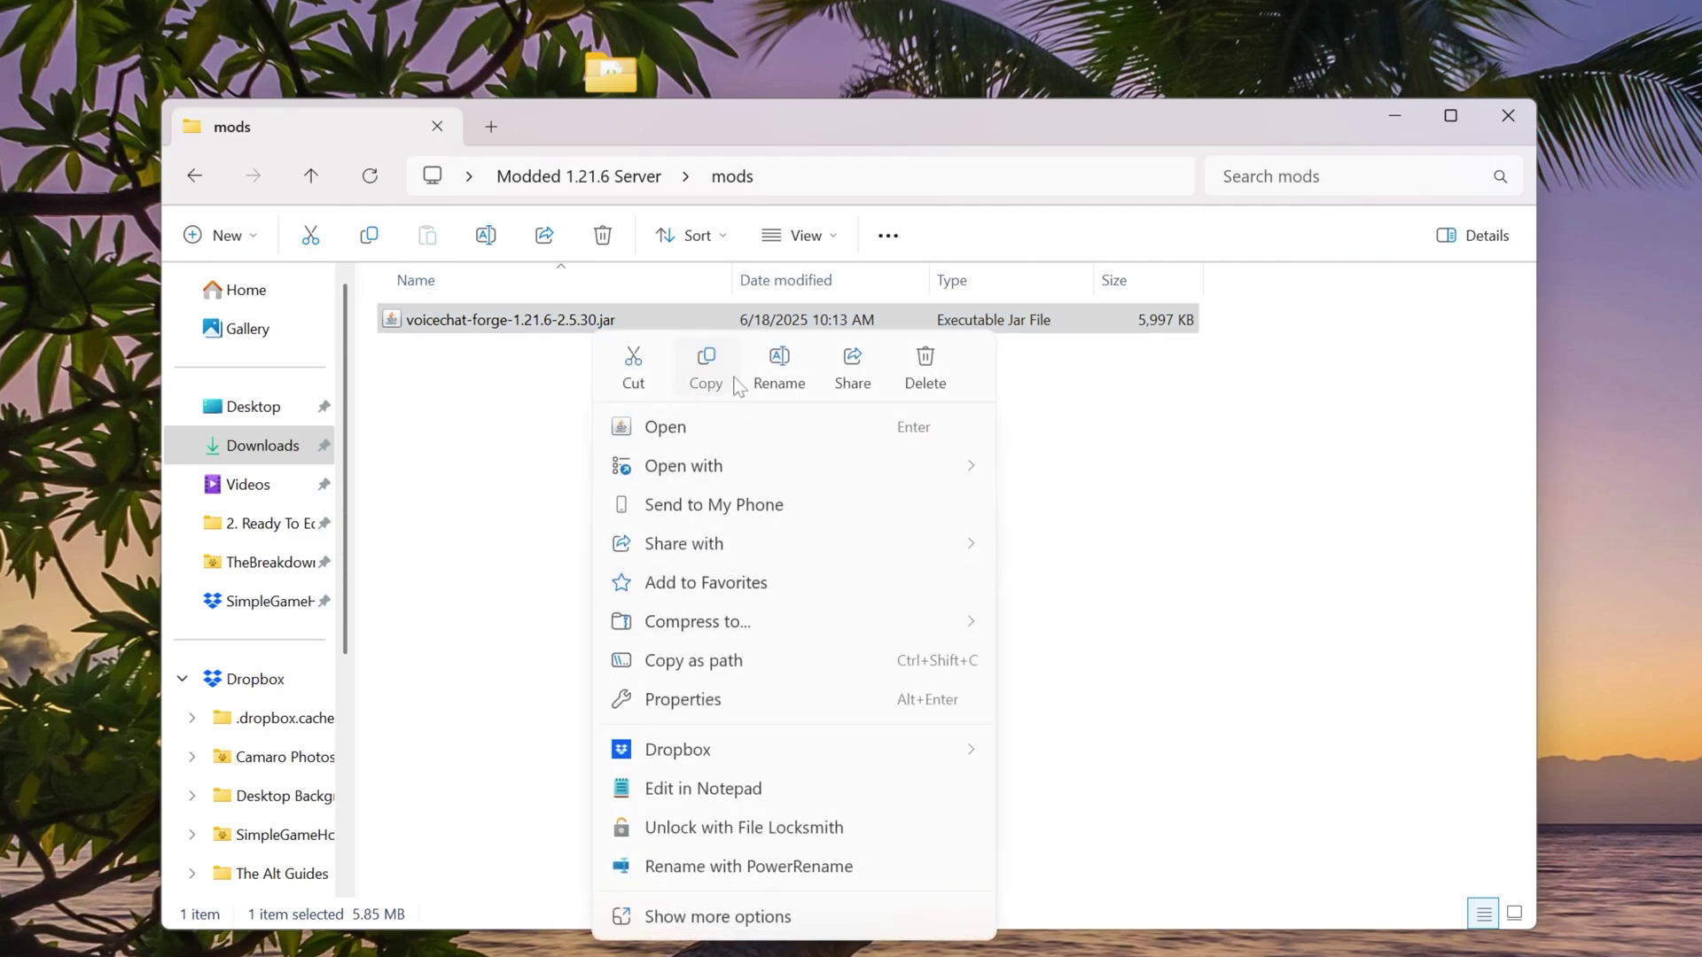
{"action": "left_click", "coordinate": [706, 368]}
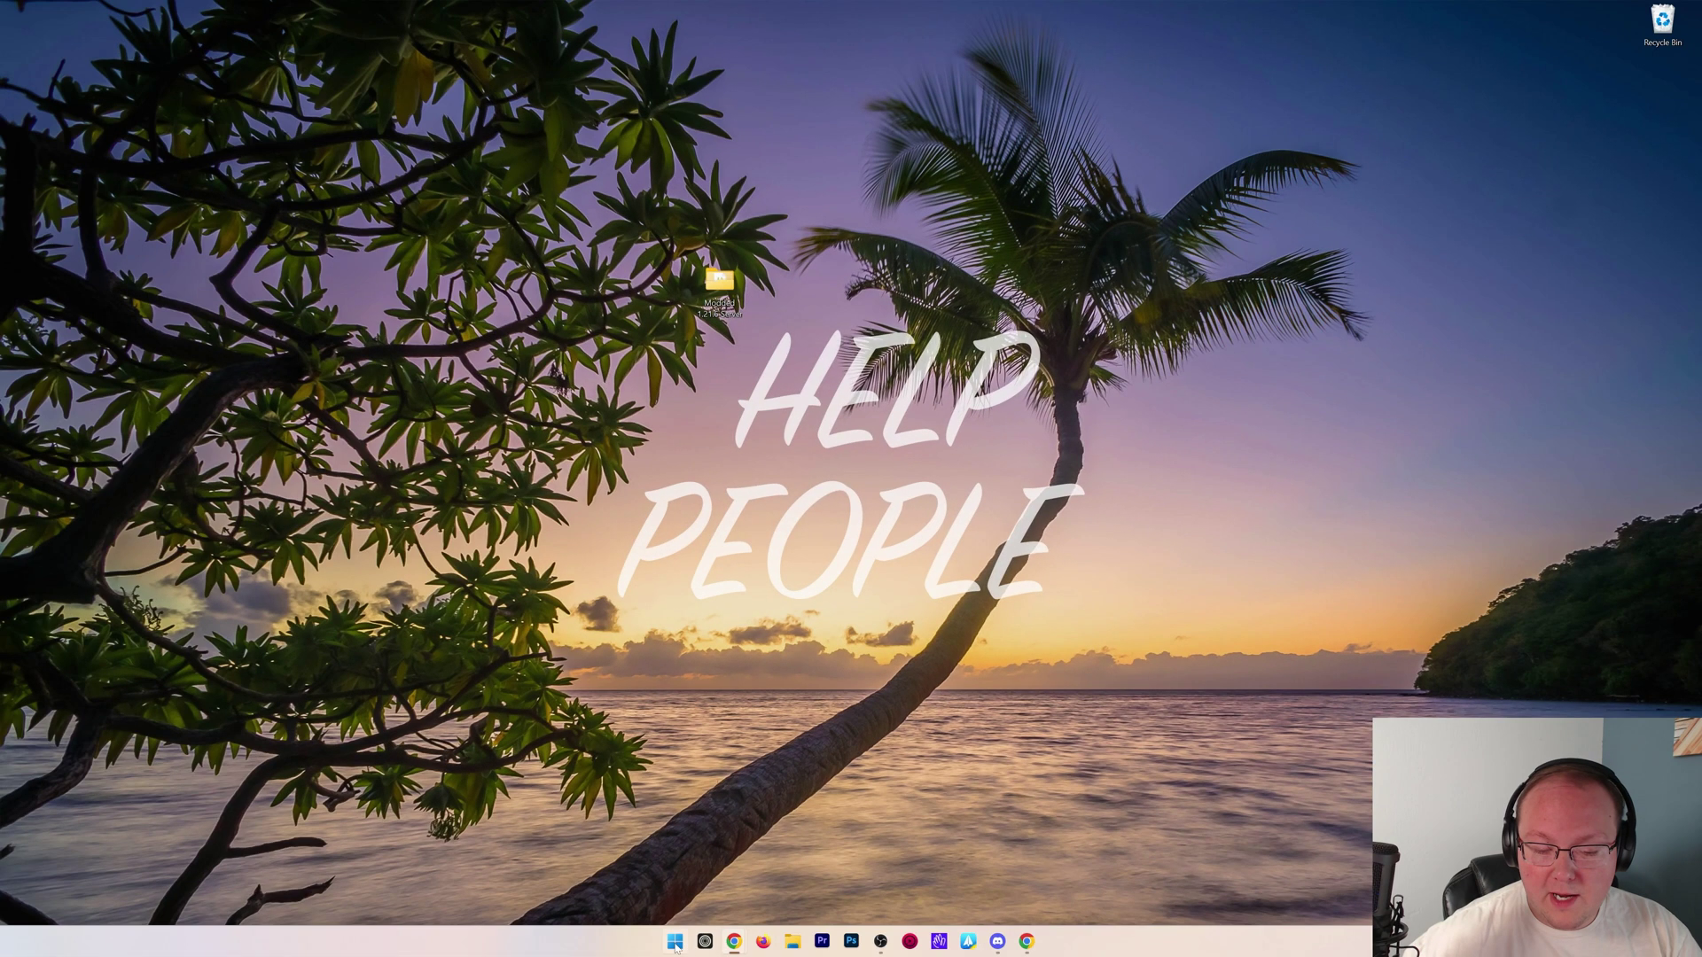
Open the Minecraft Launcher's installations and paste the copied voice chat jar into the mods folder inside .minecraft.
{"action": "key", "text": "super"}
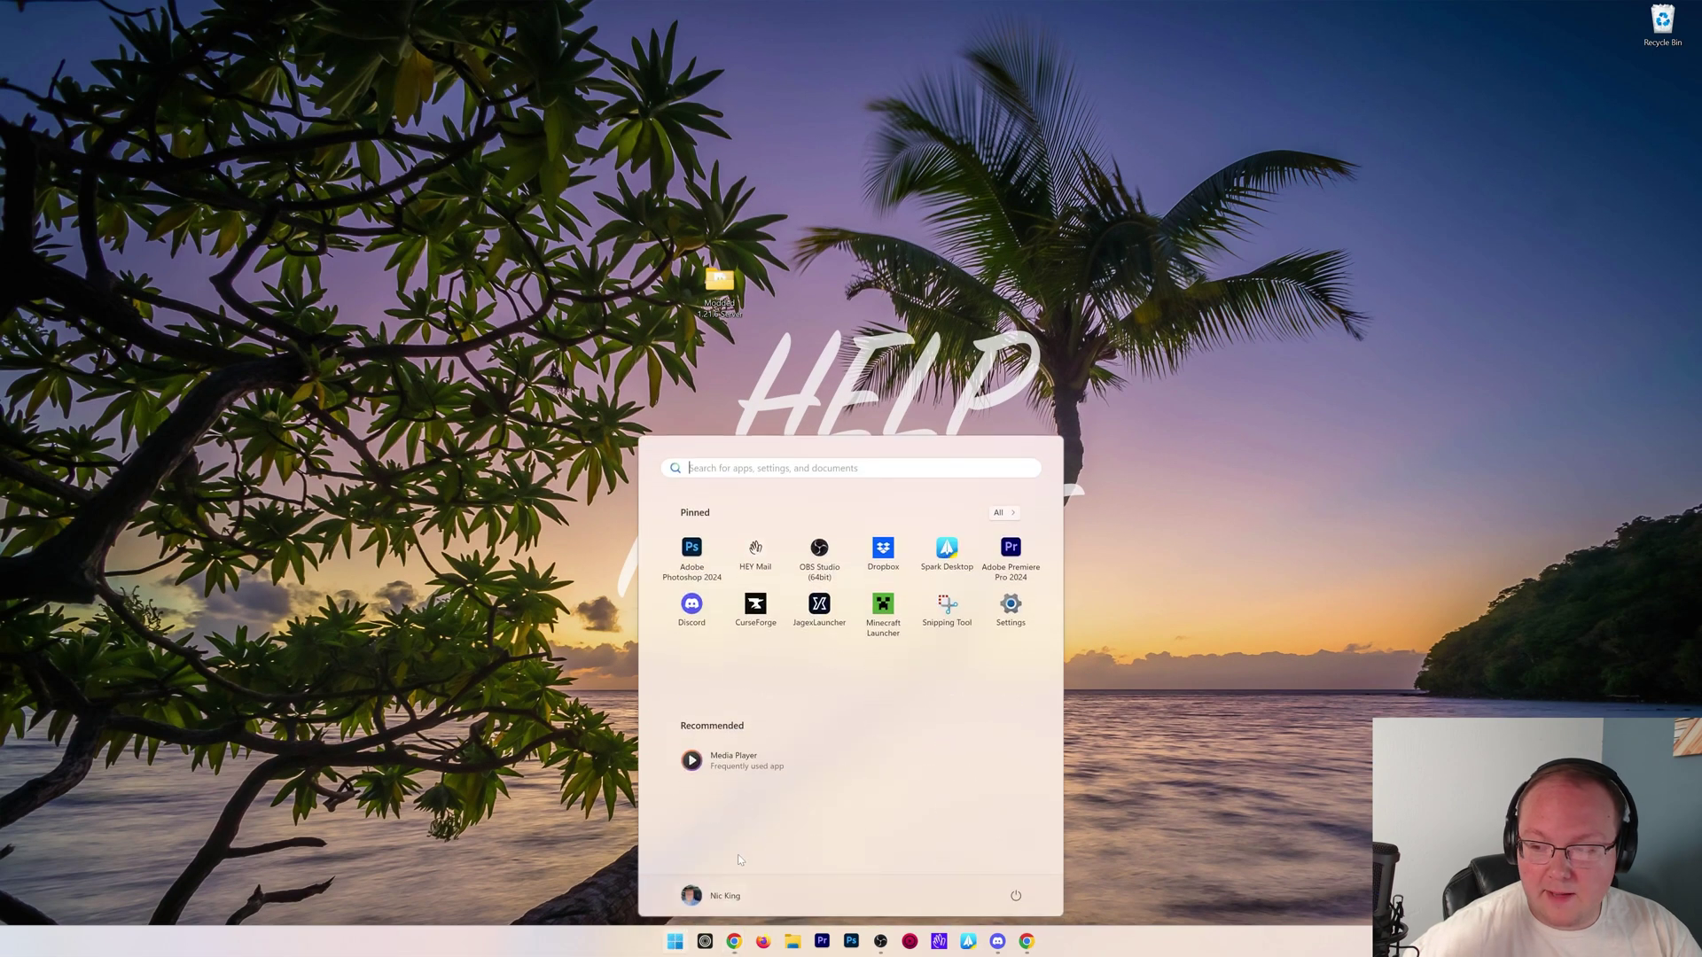
{"action": "left_click", "coordinate": [883, 608]}
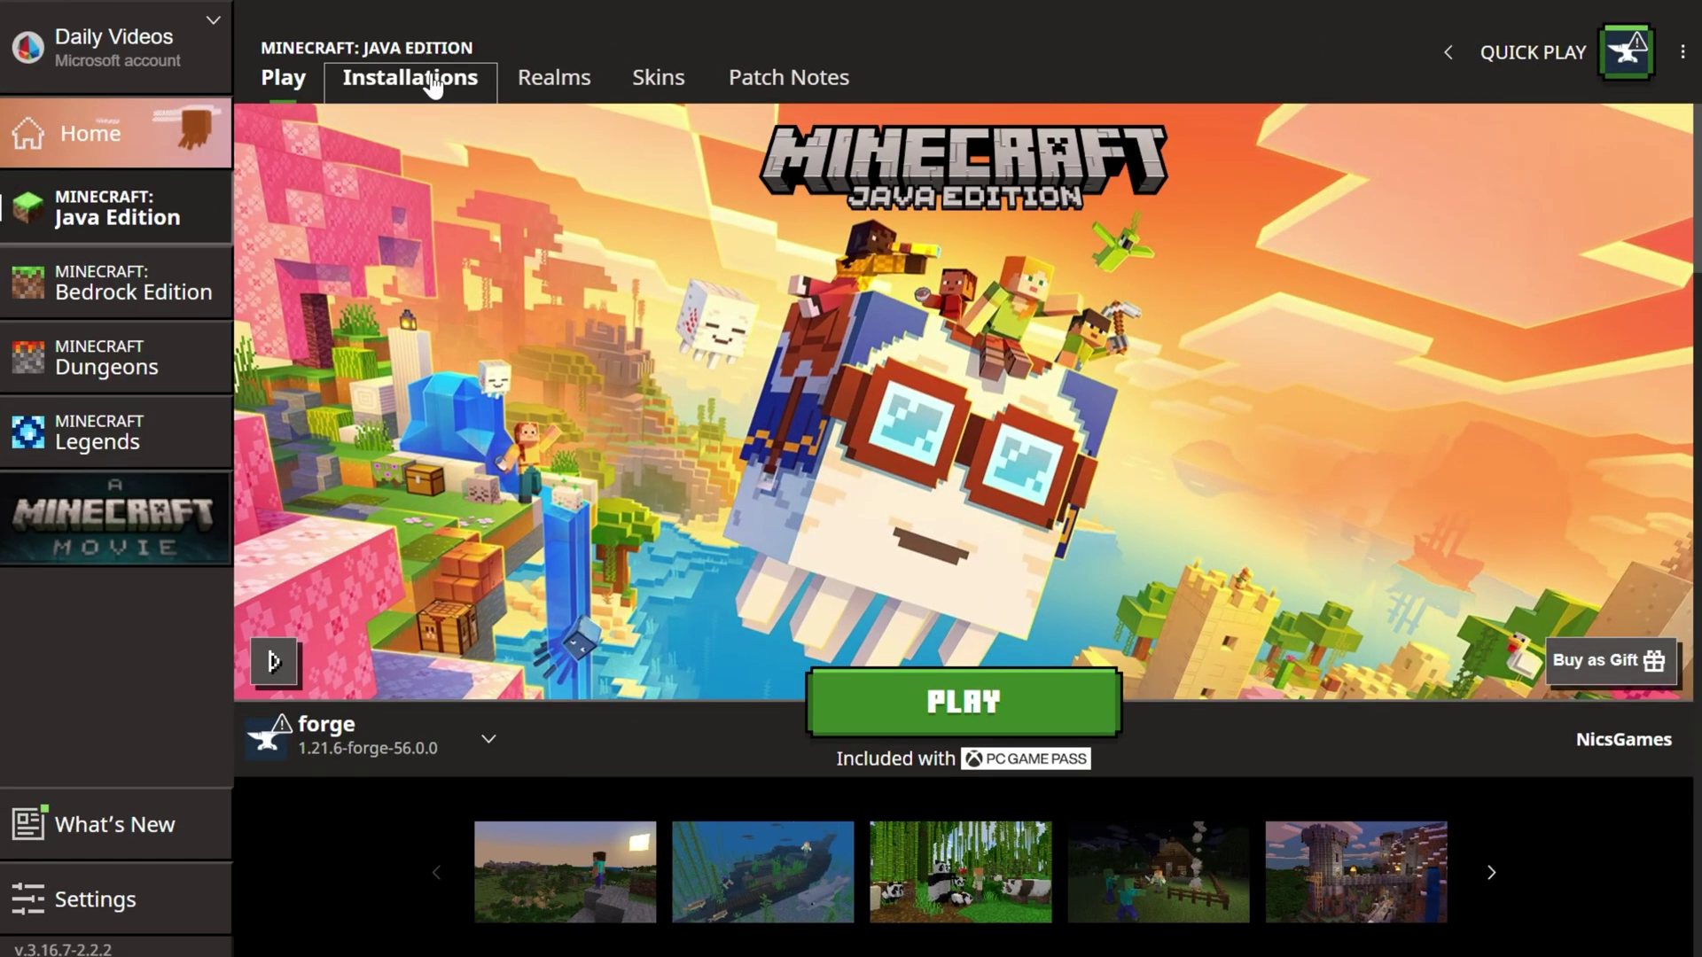
{"action": "left_click", "coordinate": [432, 86]}
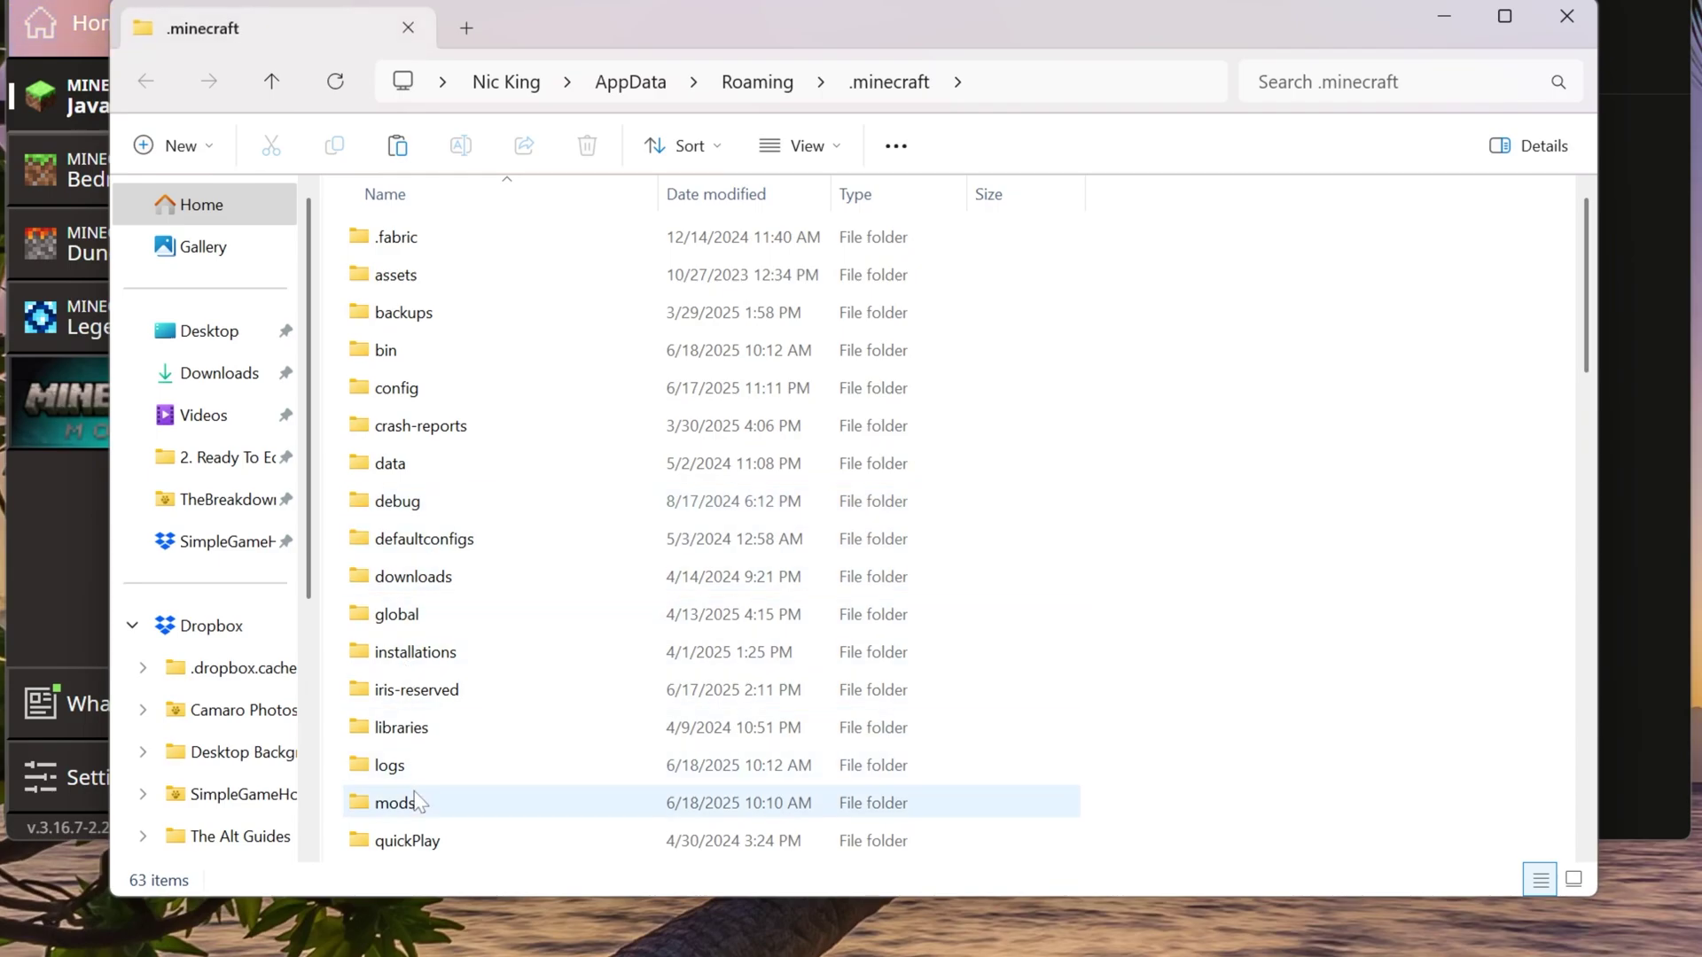
{"action": "double_click", "coordinate": [395, 802]}
{"action": "key", "text": "ctrl+v"}
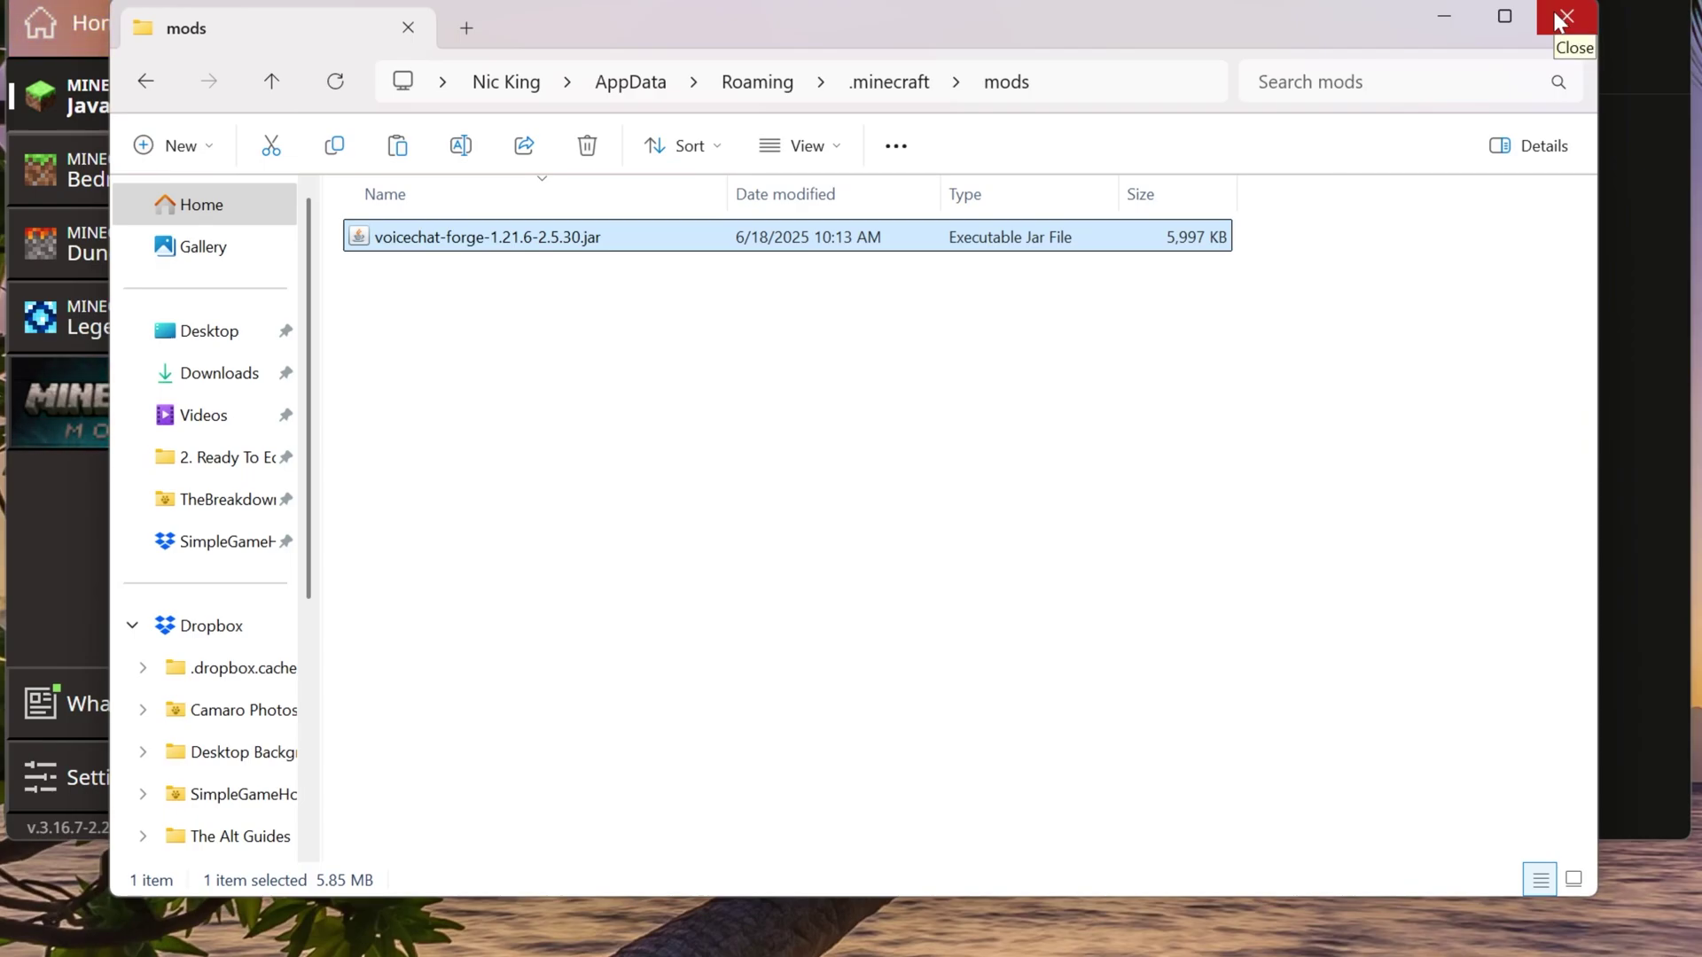
Close the mods folder and launch the forge 1.21.6-forge-56.0.0 installation, accepting the modified-installation warning.
{"action": "left_click", "coordinate": [1561, 18]}
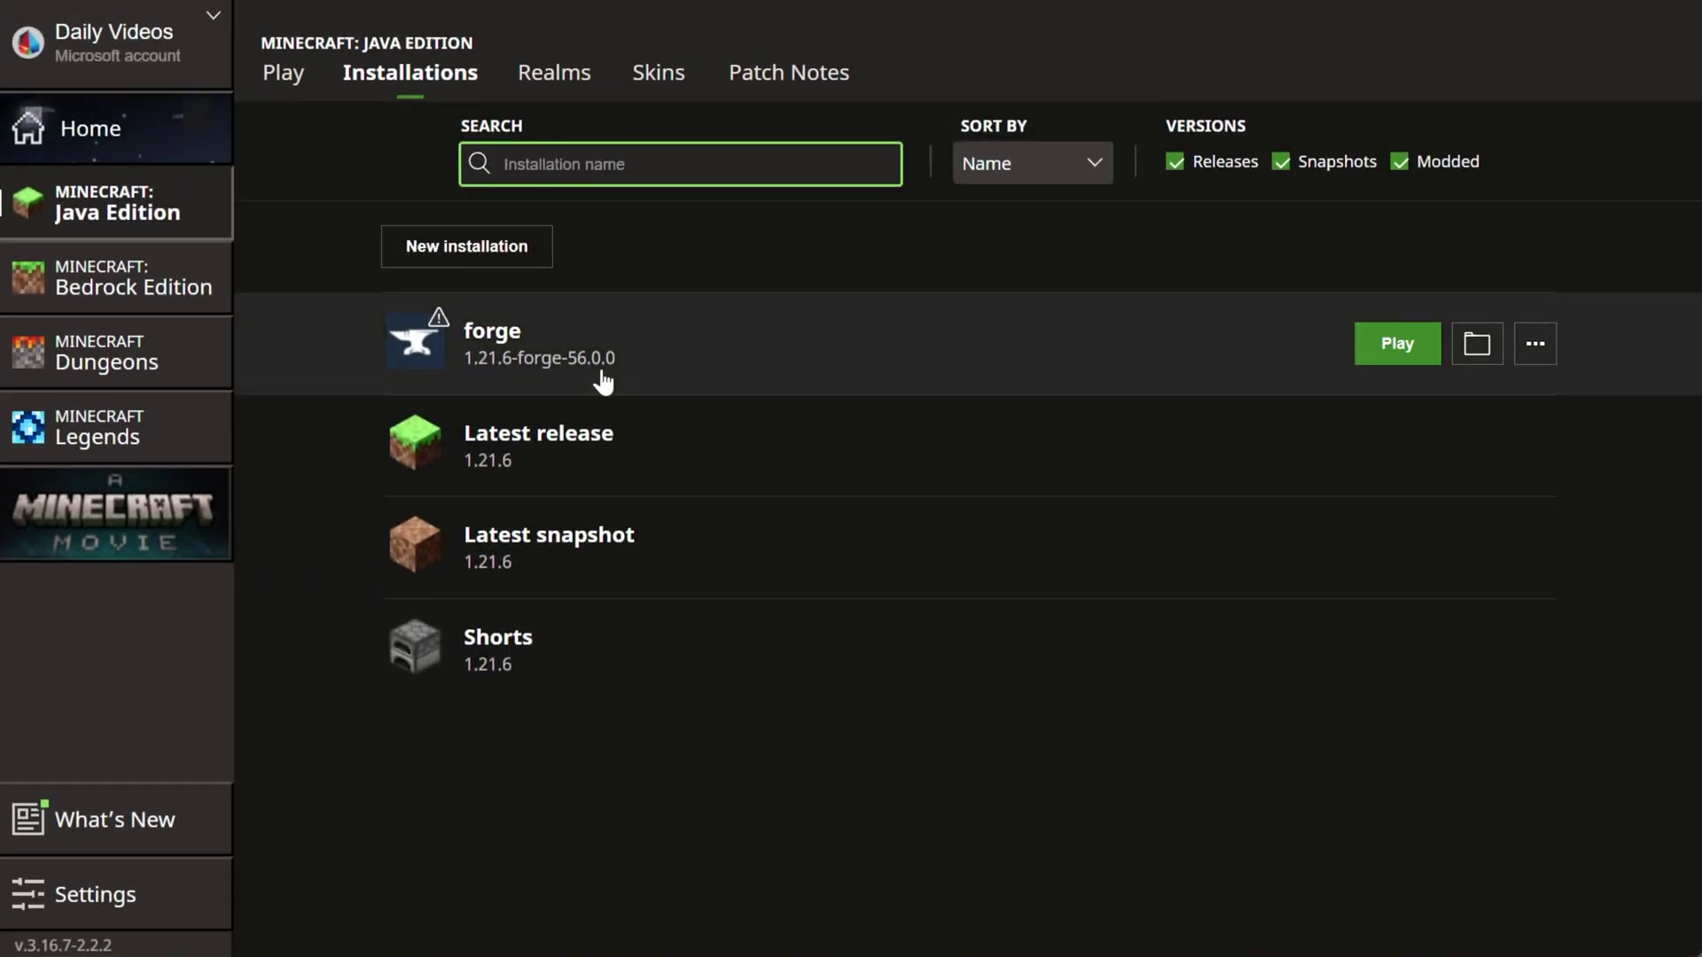
{"action": "left_click", "coordinate": [1370, 349]}
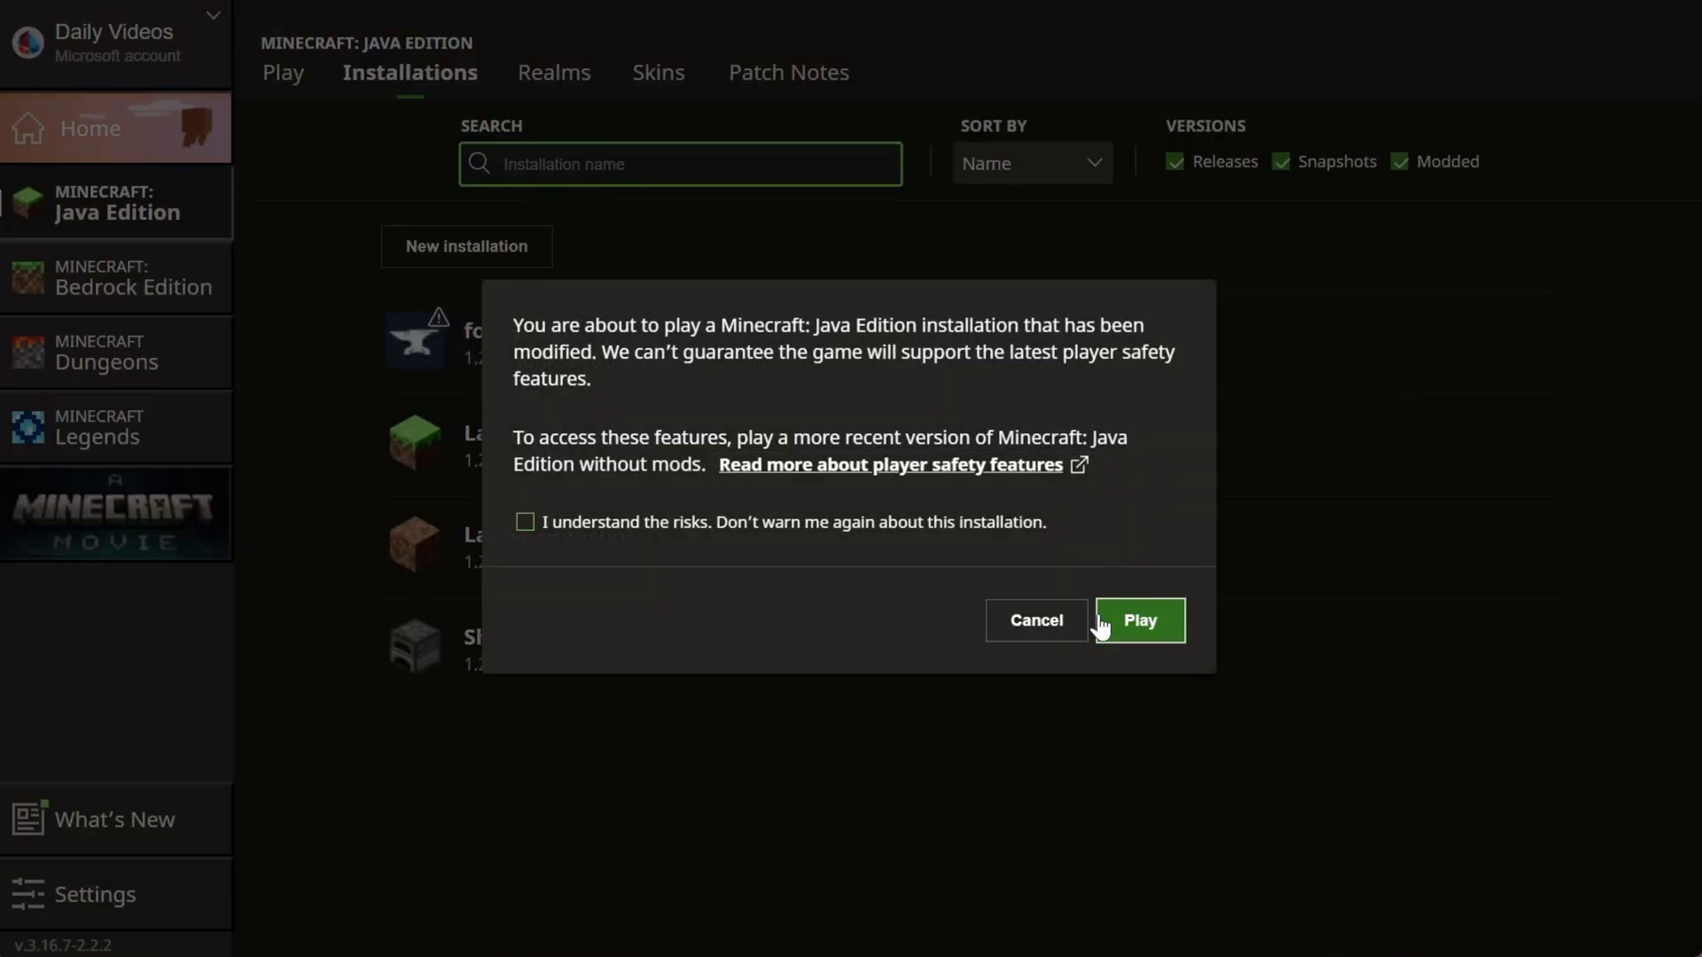
{"action": "left_click", "coordinate": [1101, 625]}
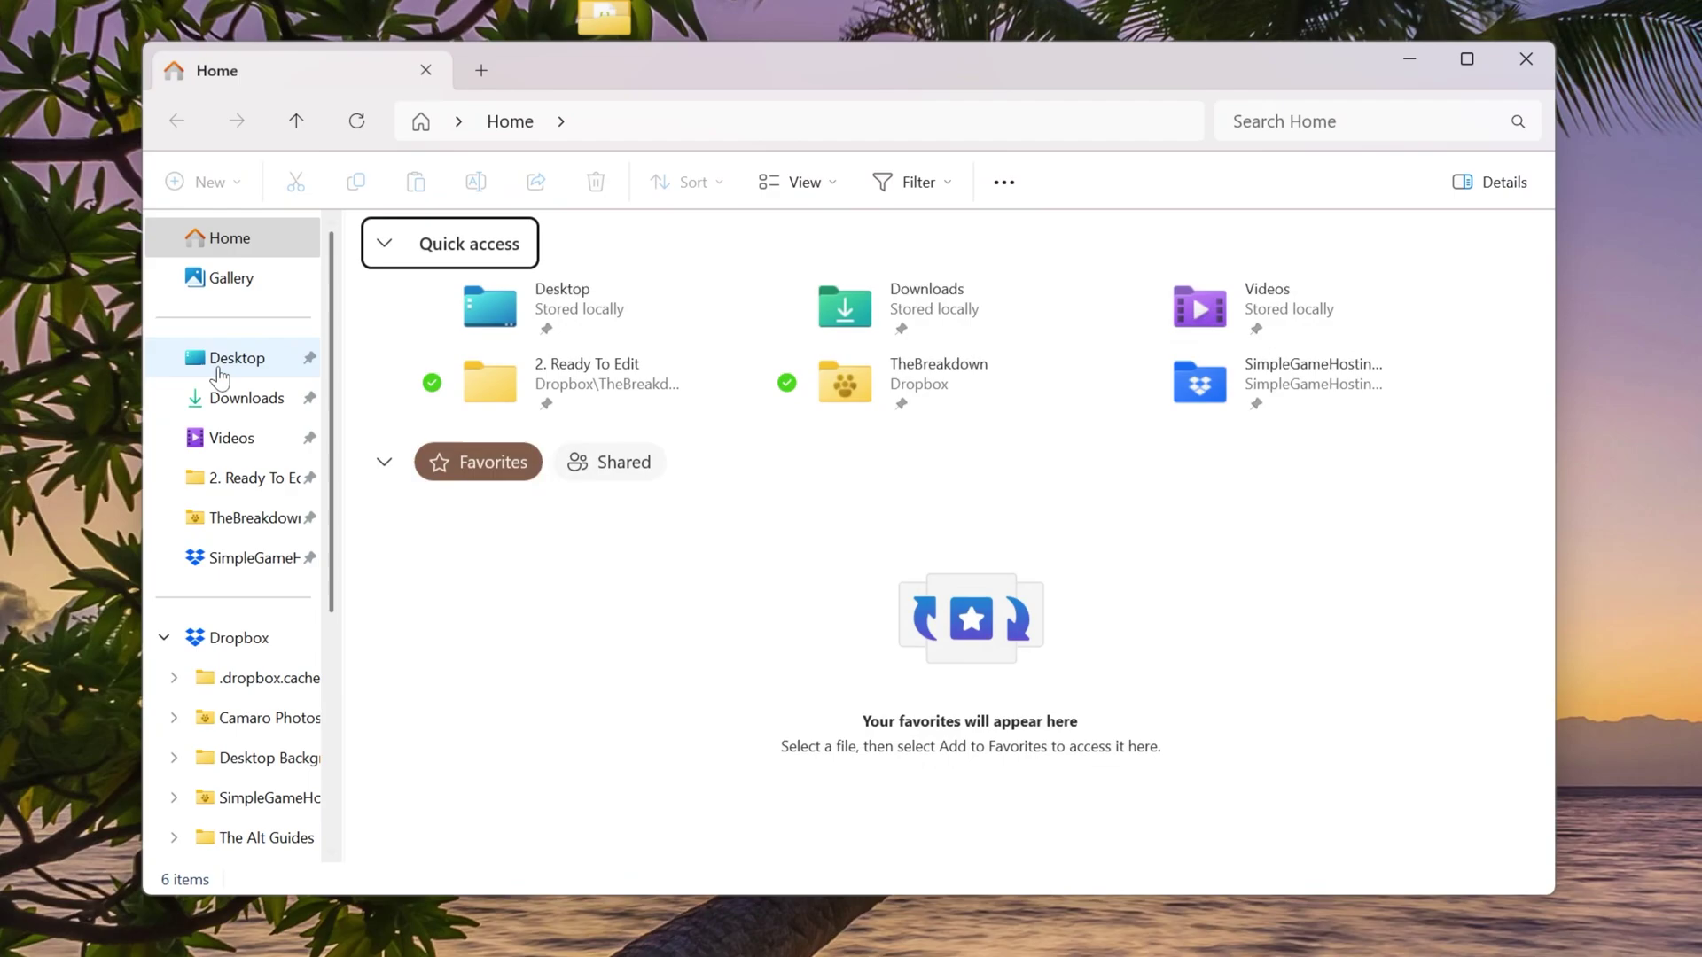
Start the Forge server with run.bat from the desktop's Modded 1.21.6 Server folder and move its console window aside.
{"action": "left_click", "coordinate": [220, 371]}
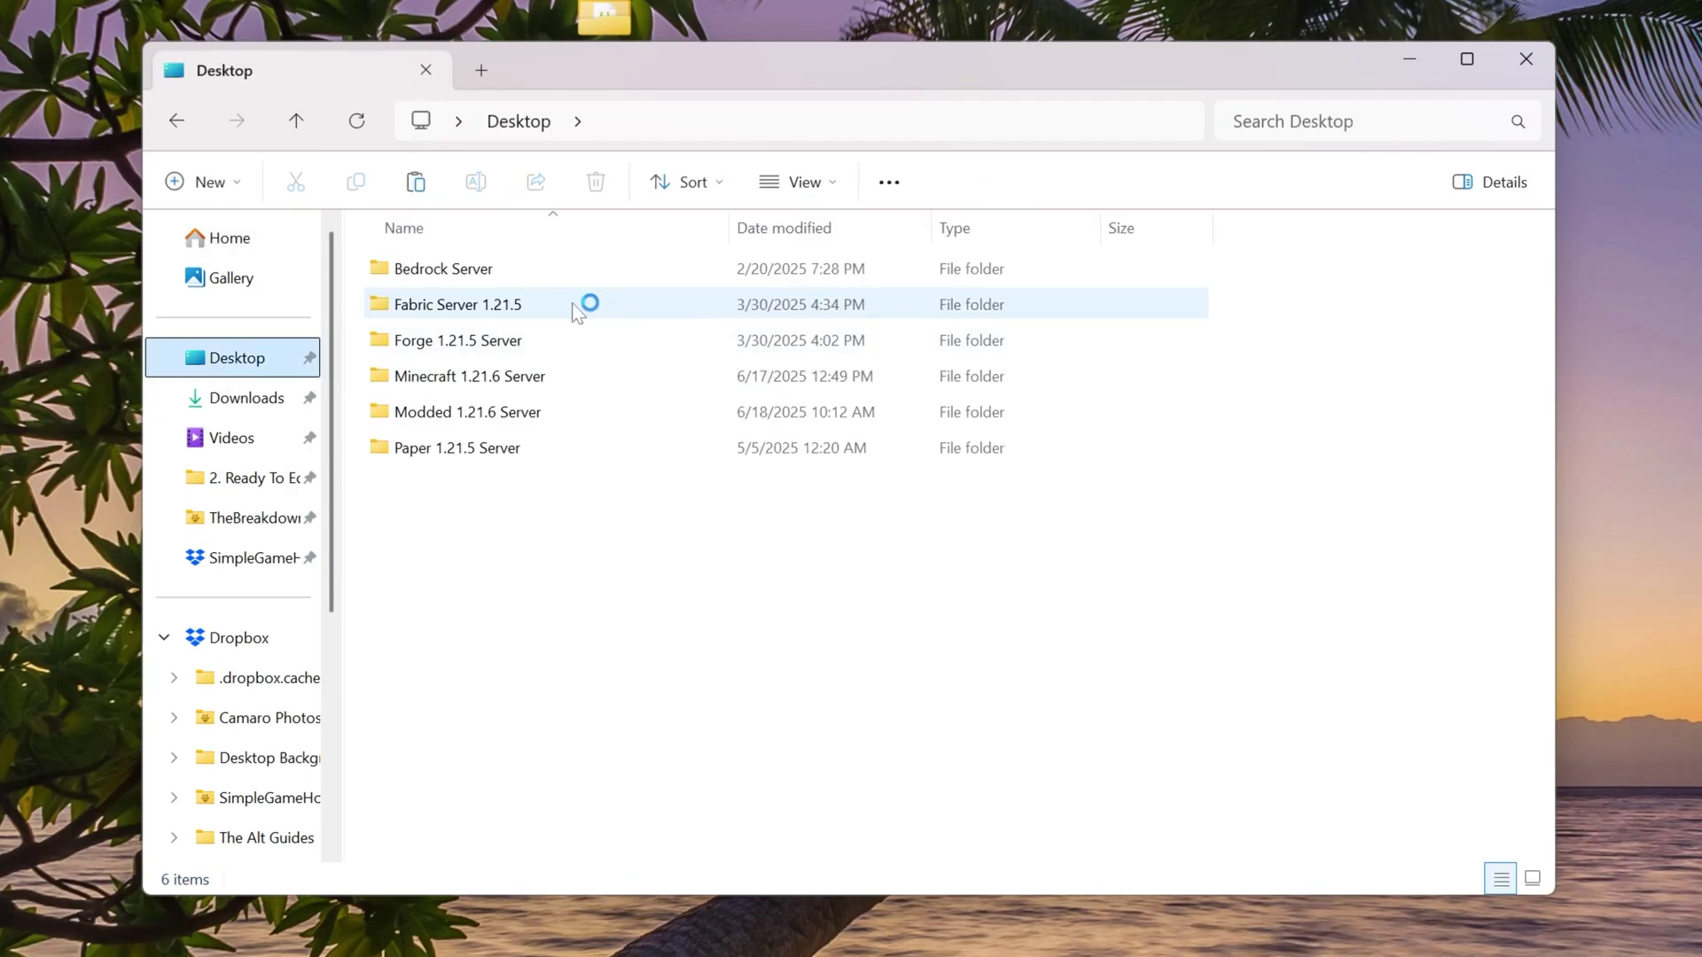
{"action": "double_click", "coordinate": [510, 420]}
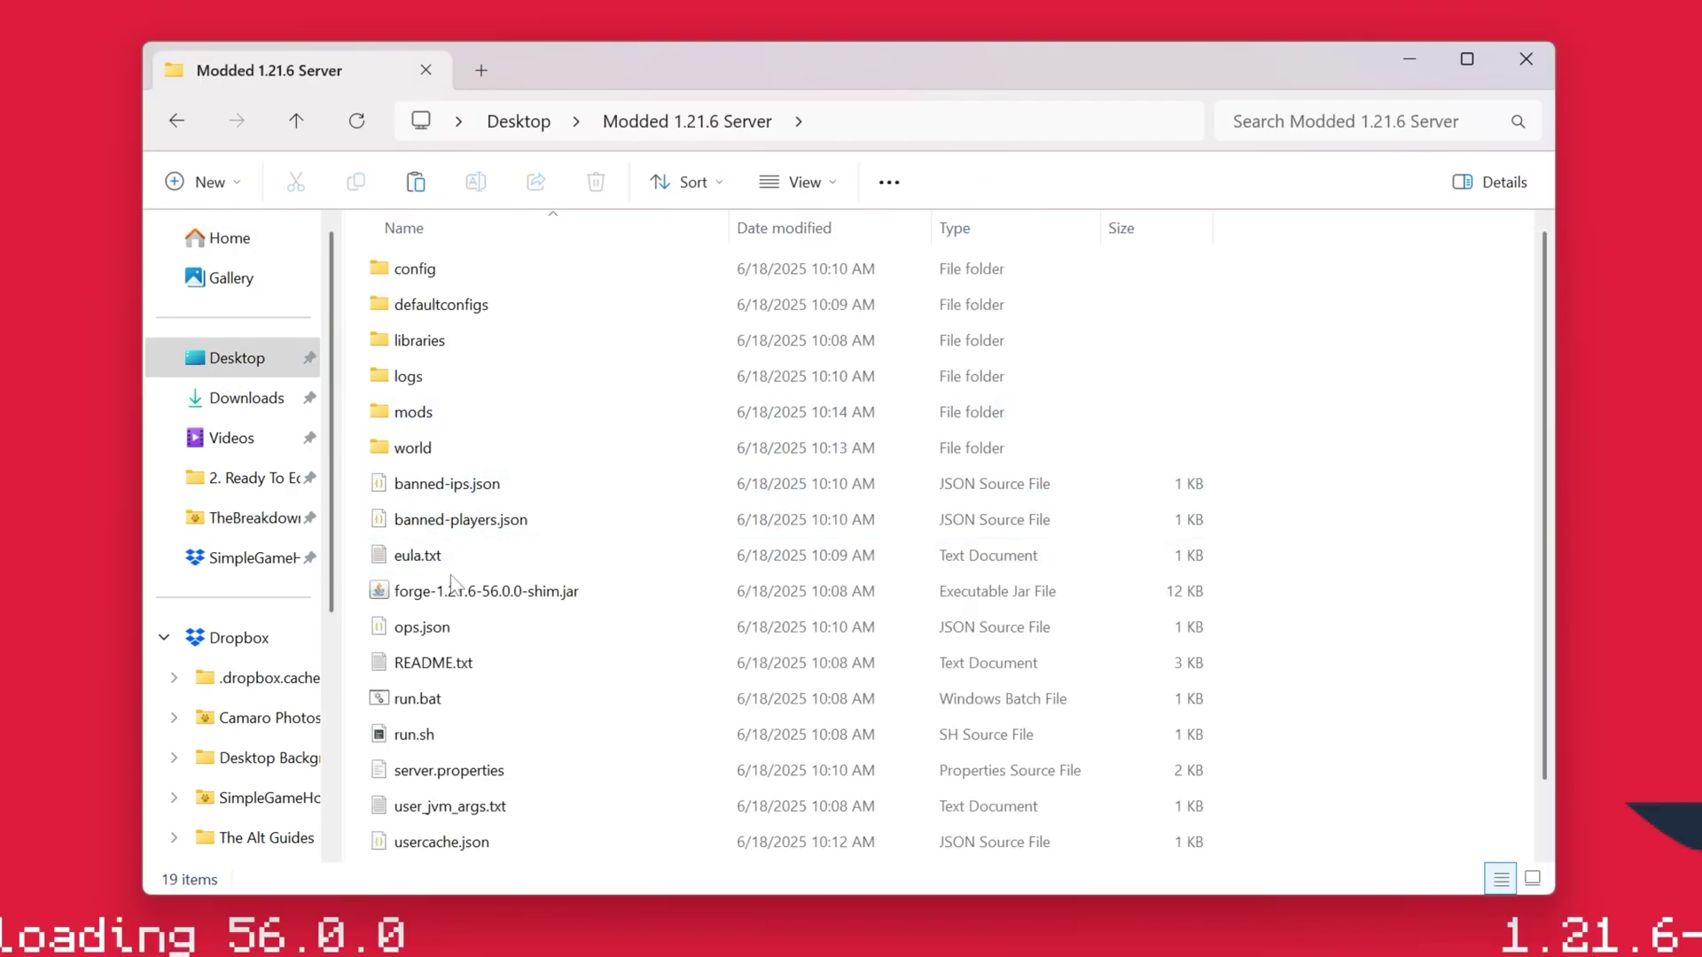
{"action": "double_click", "coordinate": [437, 702]}
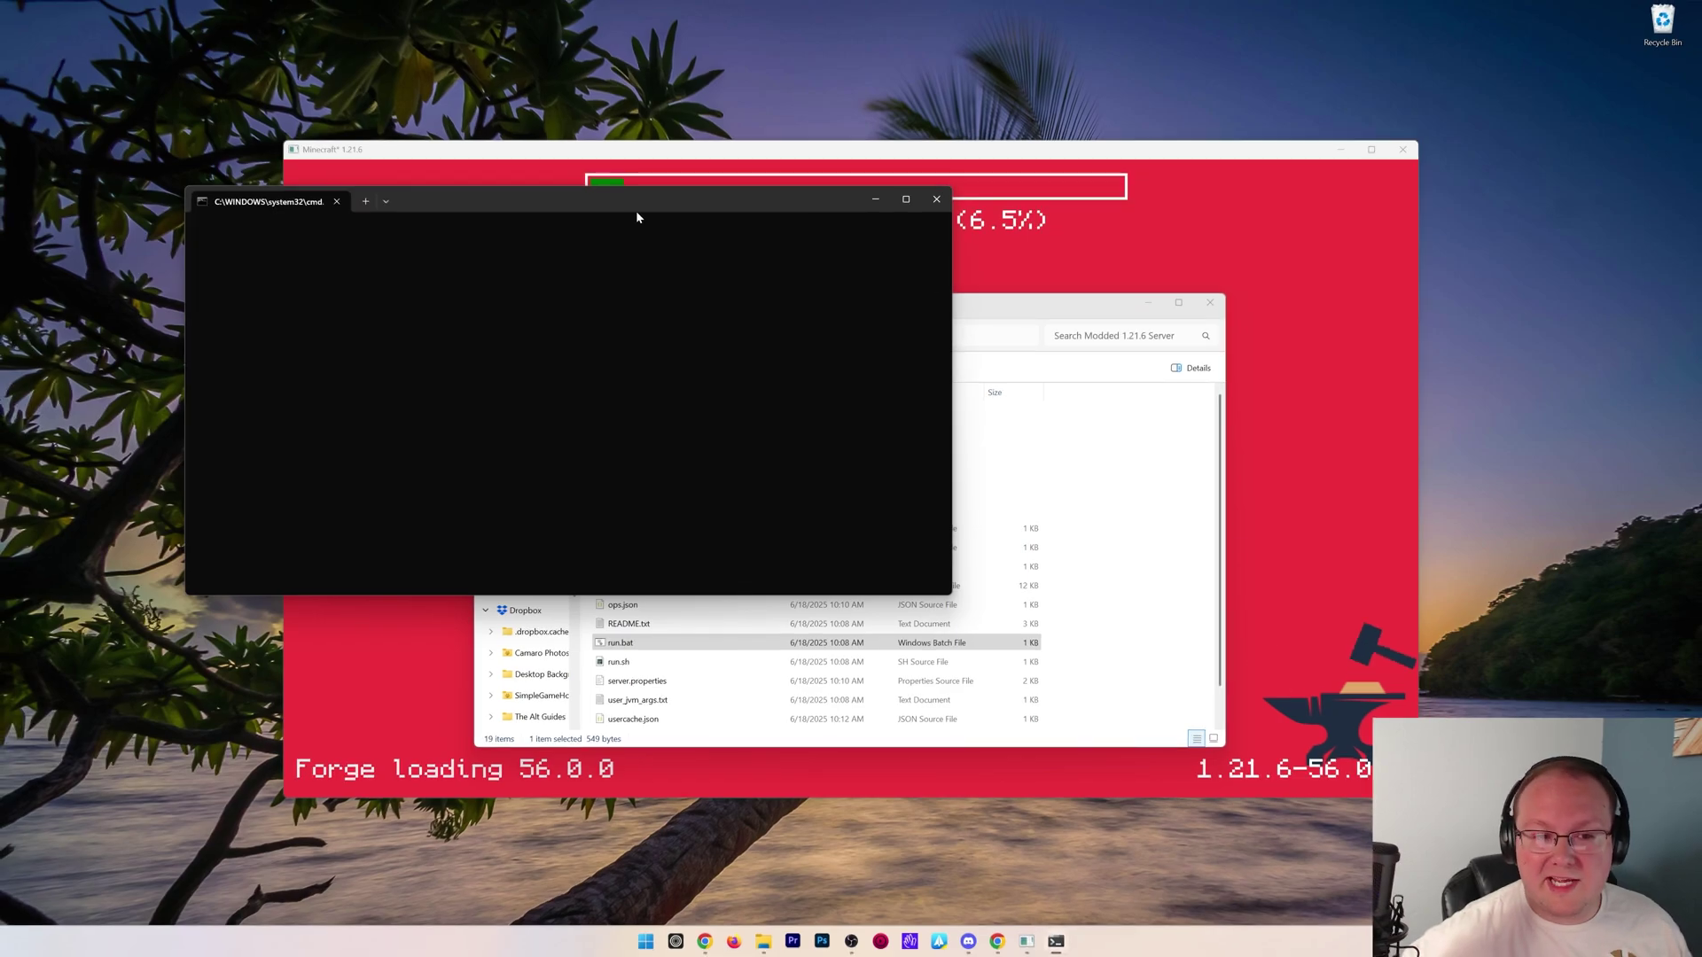
{"action": "left_click_drag", "start_coordinate": [636, 218], "coordinate": [476, 41]}
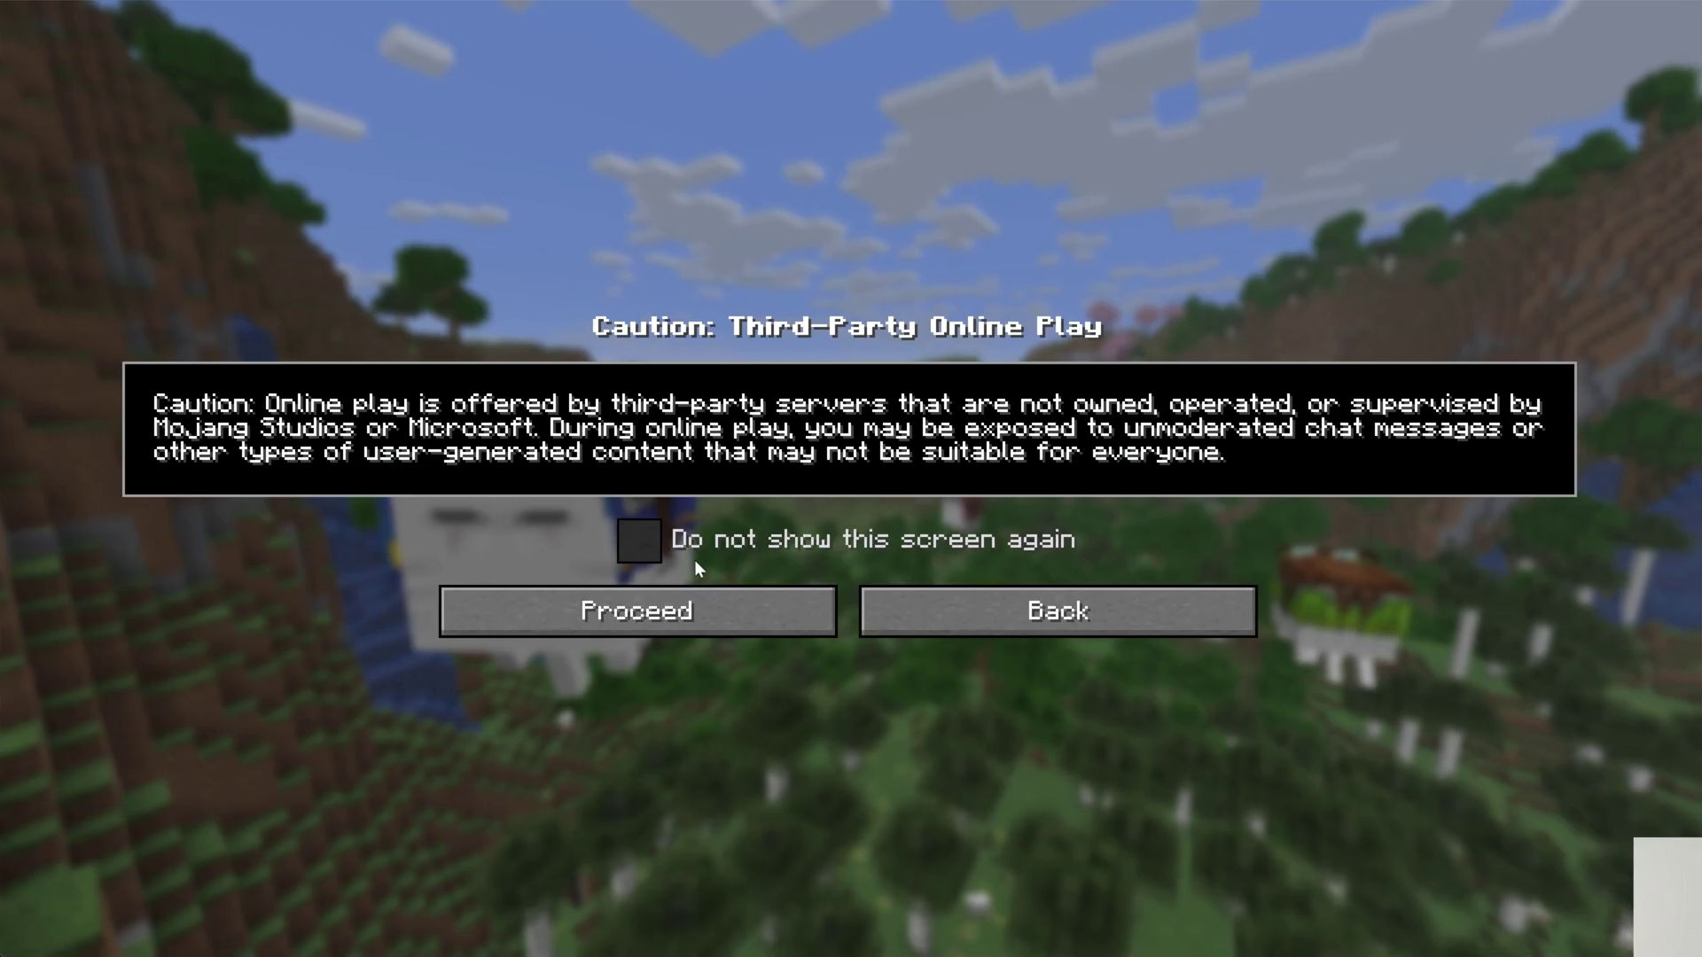
Join the server from the multiplayer list, accepting the third-party play caution, and open and cancel the Simple Voice Chat setup.
{"action": "left_click", "coordinate": [635, 608]}
{"action": "double_click", "coordinate": [608, 106]}
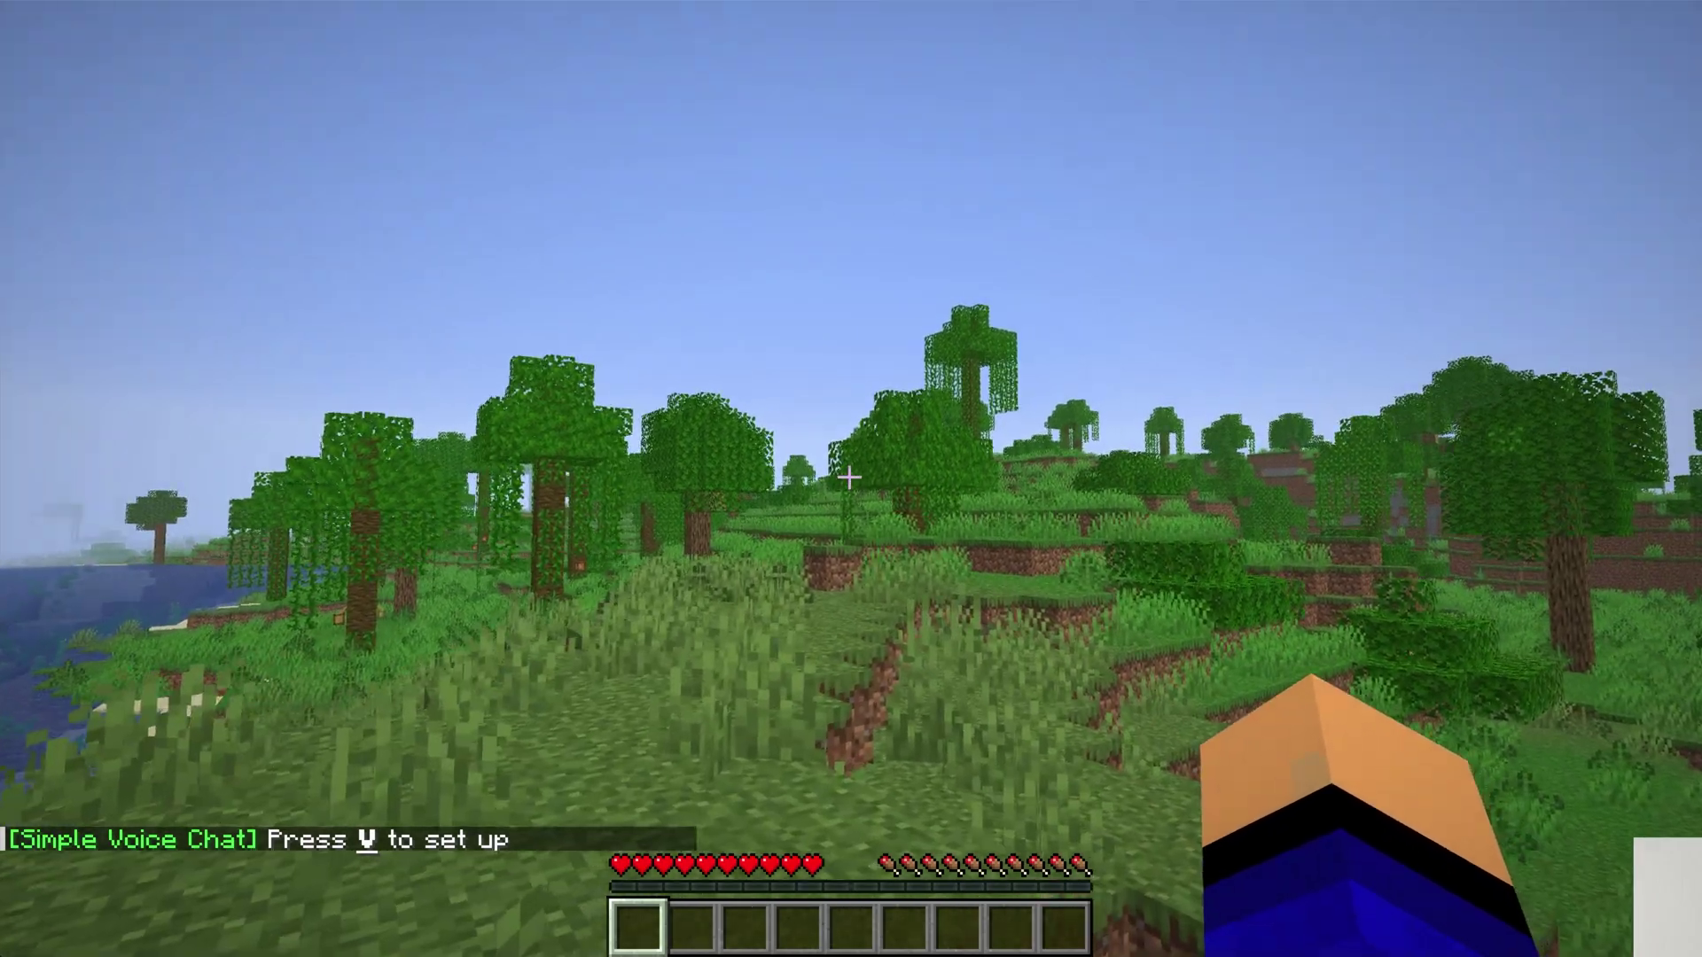
{"action": "key", "text": "v"}
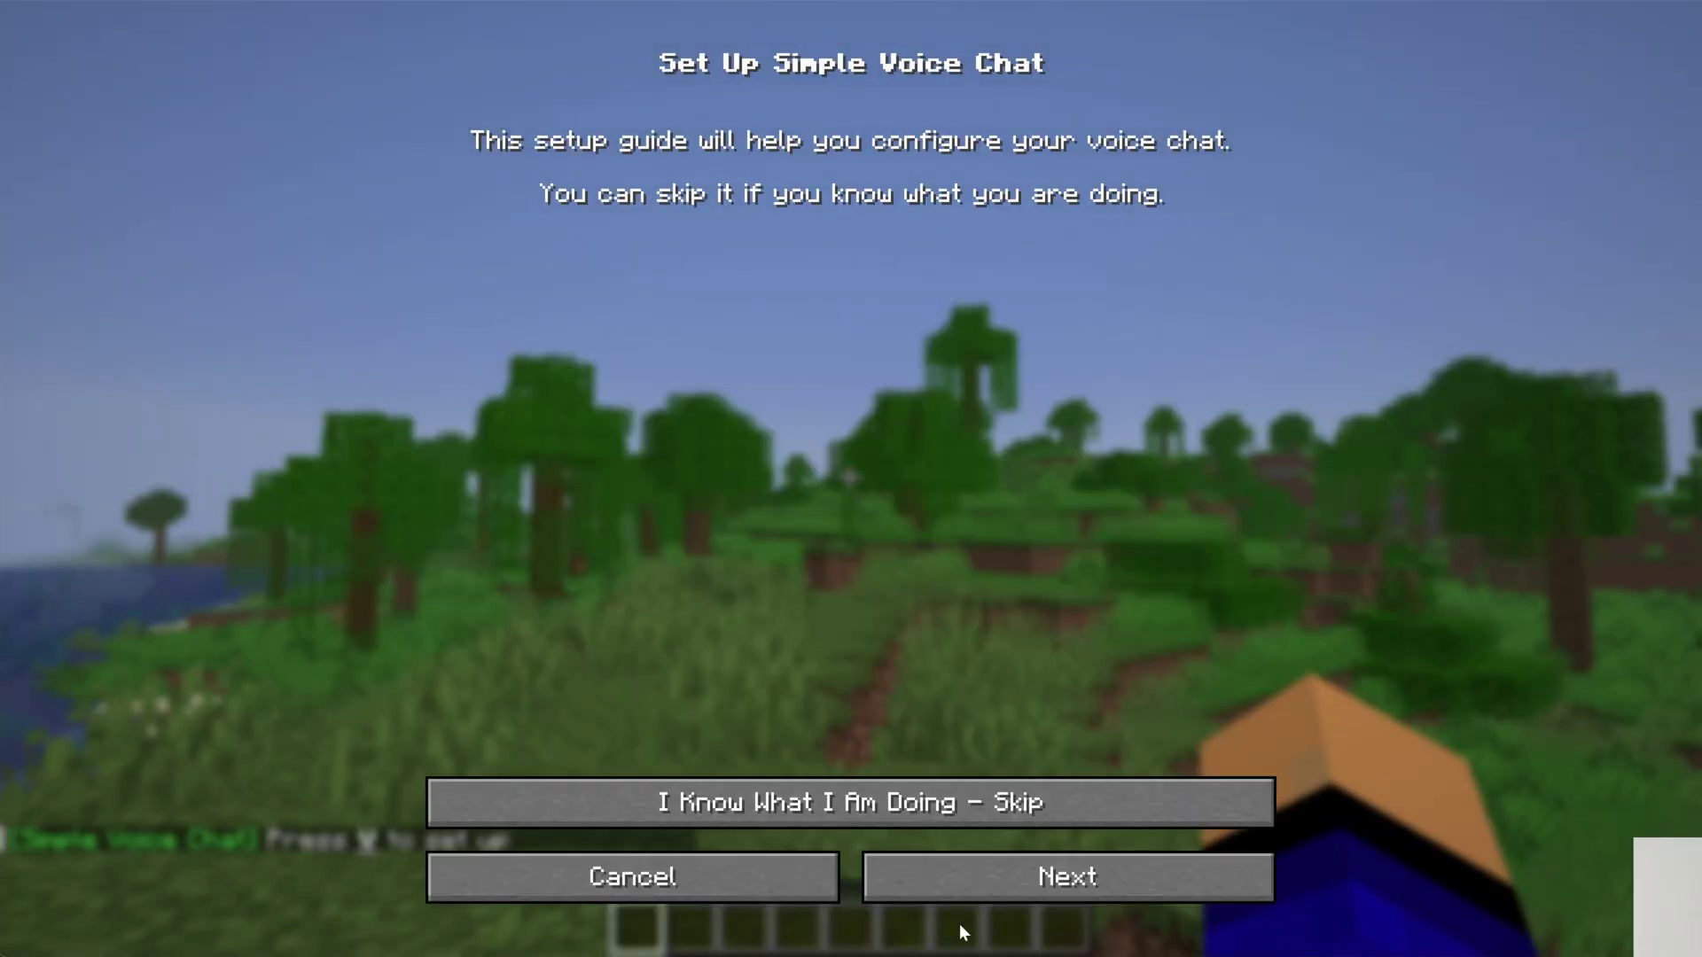
{"action": "left_click", "coordinate": [705, 875]}
Walk forward through the server's world to check how the modded game plays.
{"action": "key", "text": "w"}
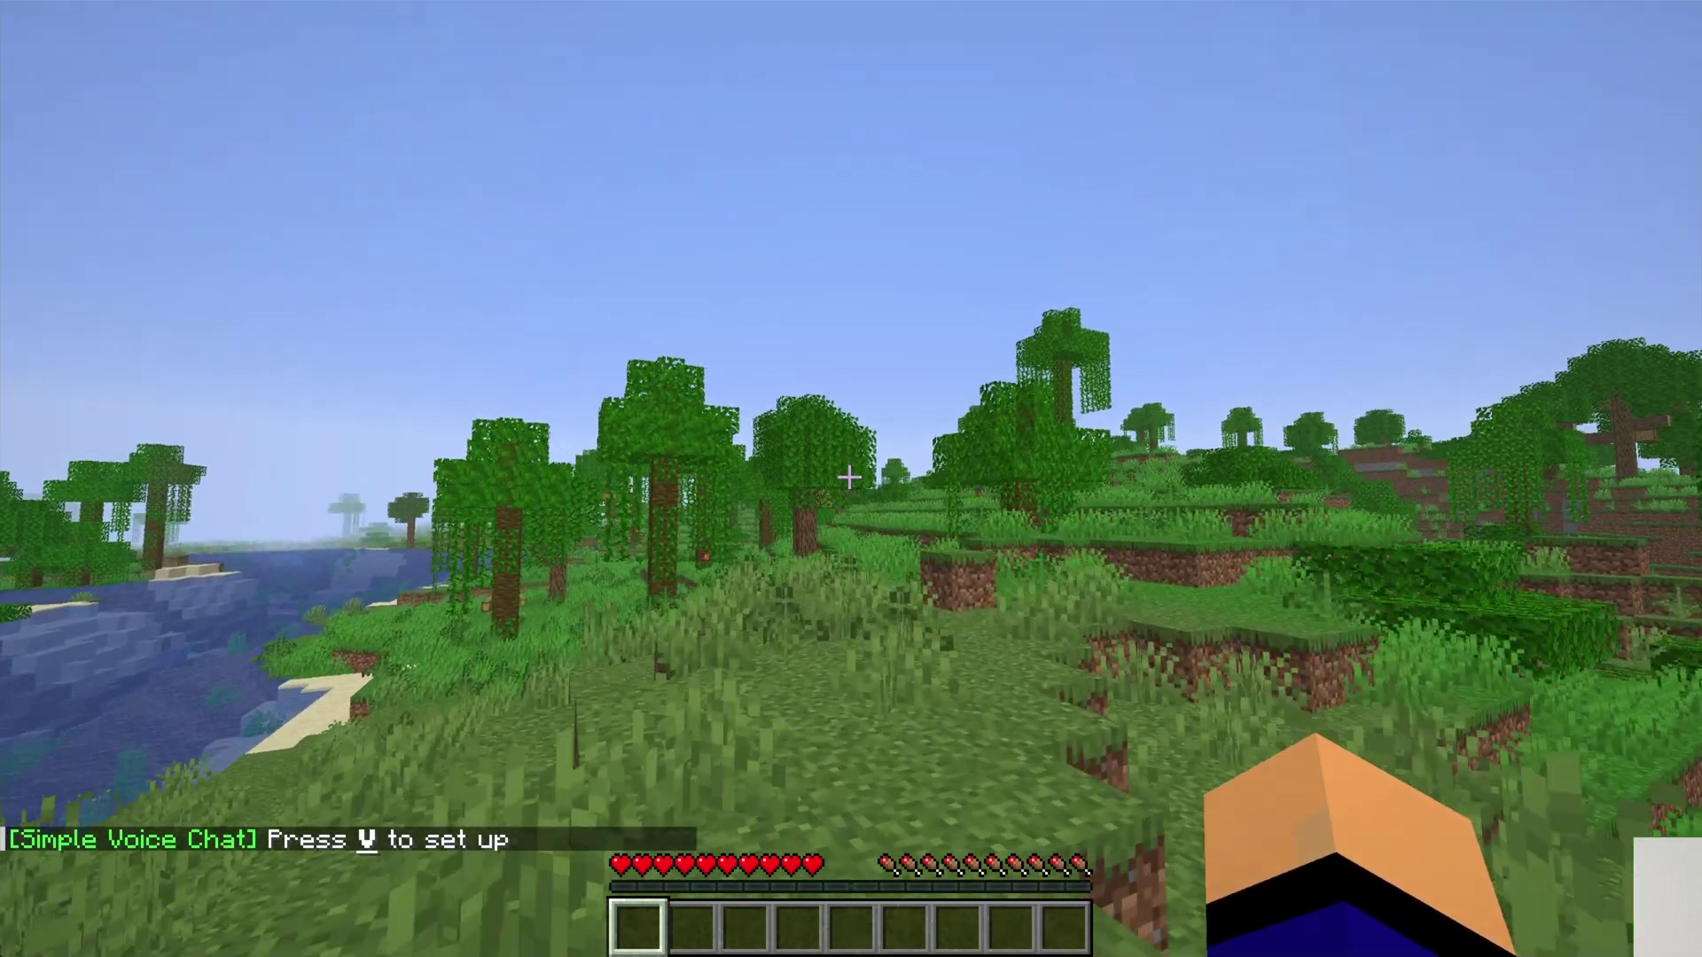
{"action": "key", "text": "7"}
{"action": "key", "text": "w"}
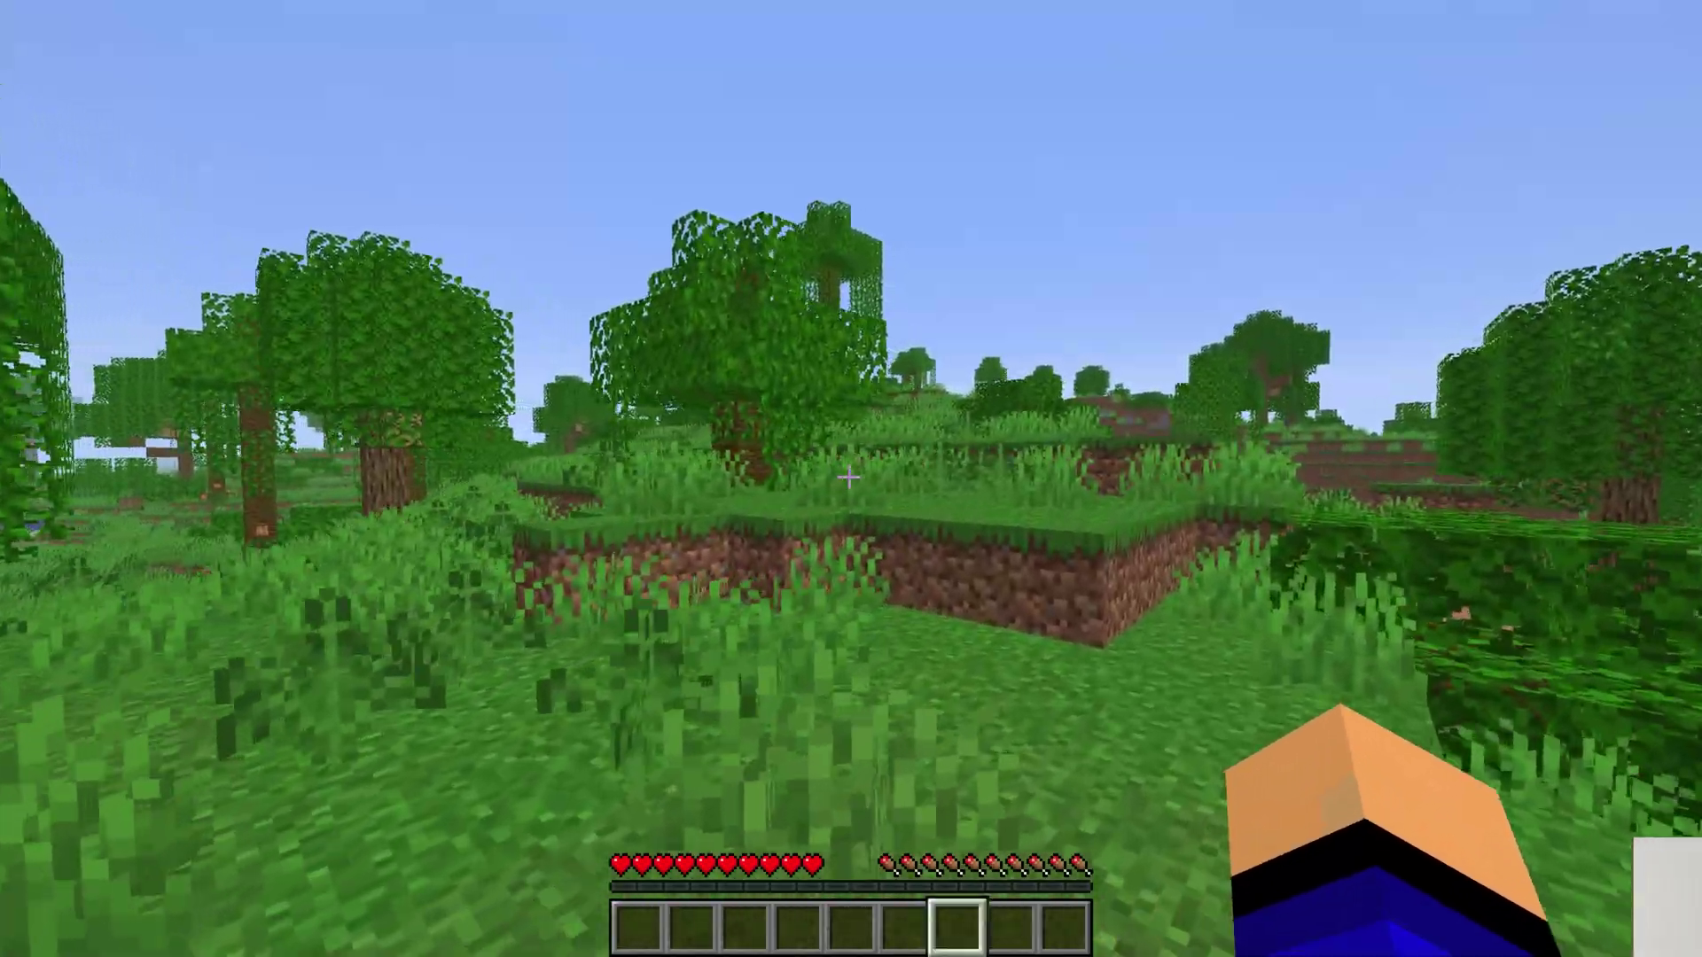
{"action": "key", "text": "w"}
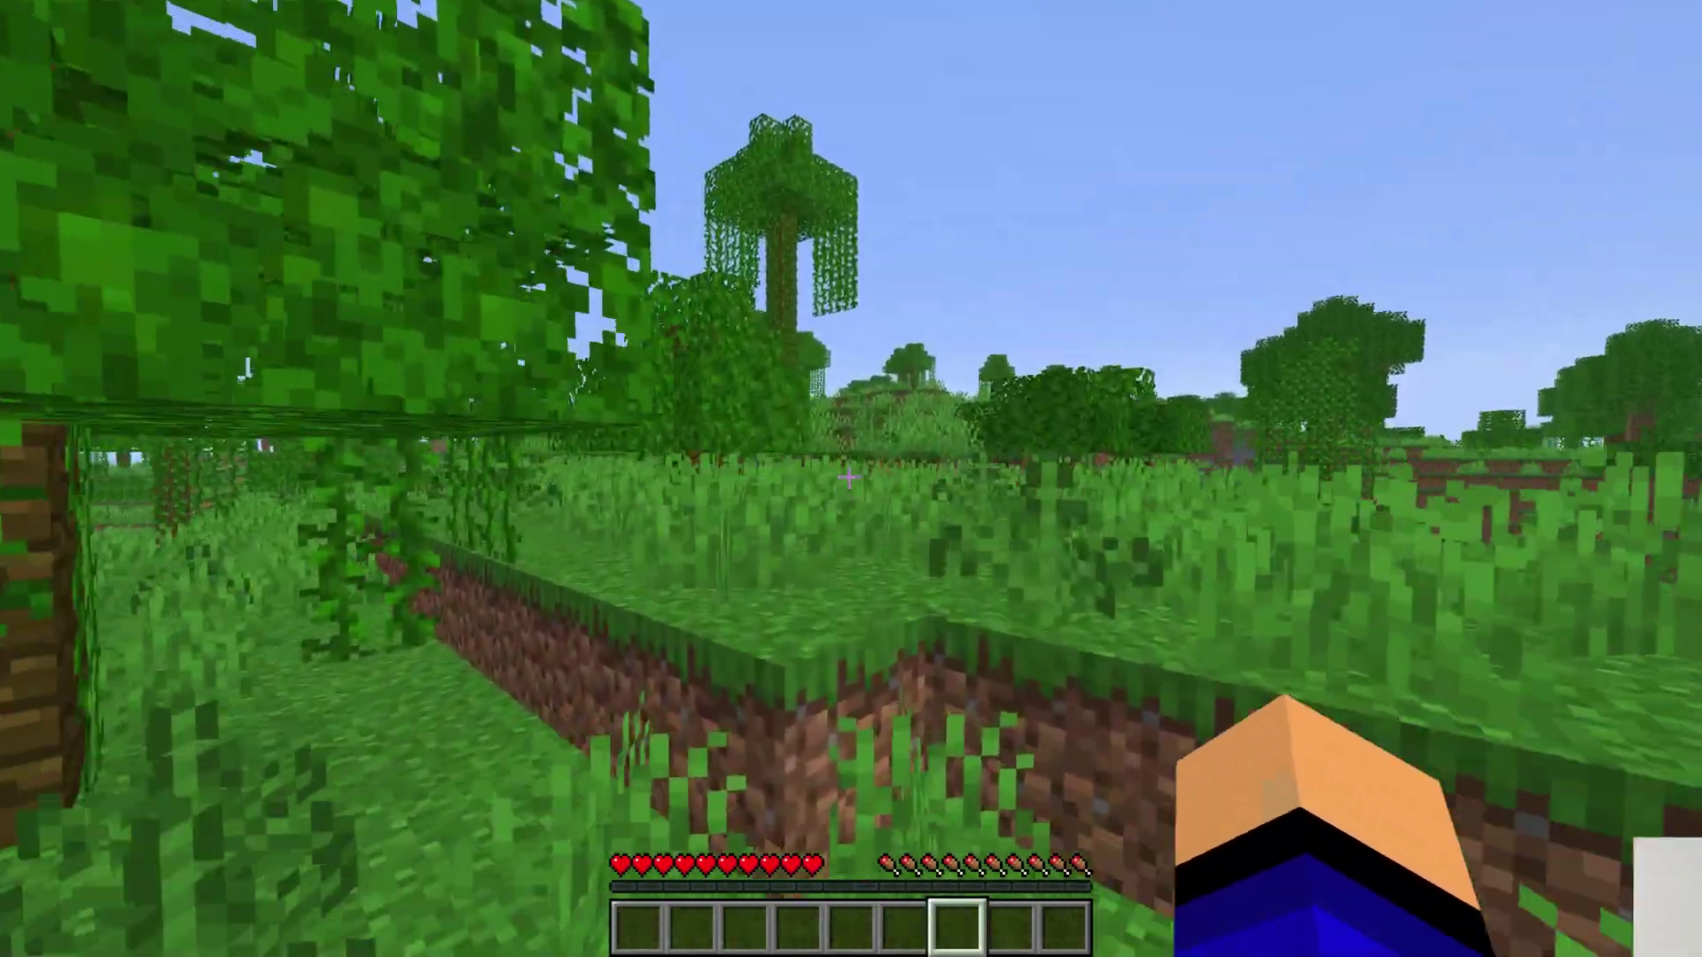
{"action": "key", "text": "w"}
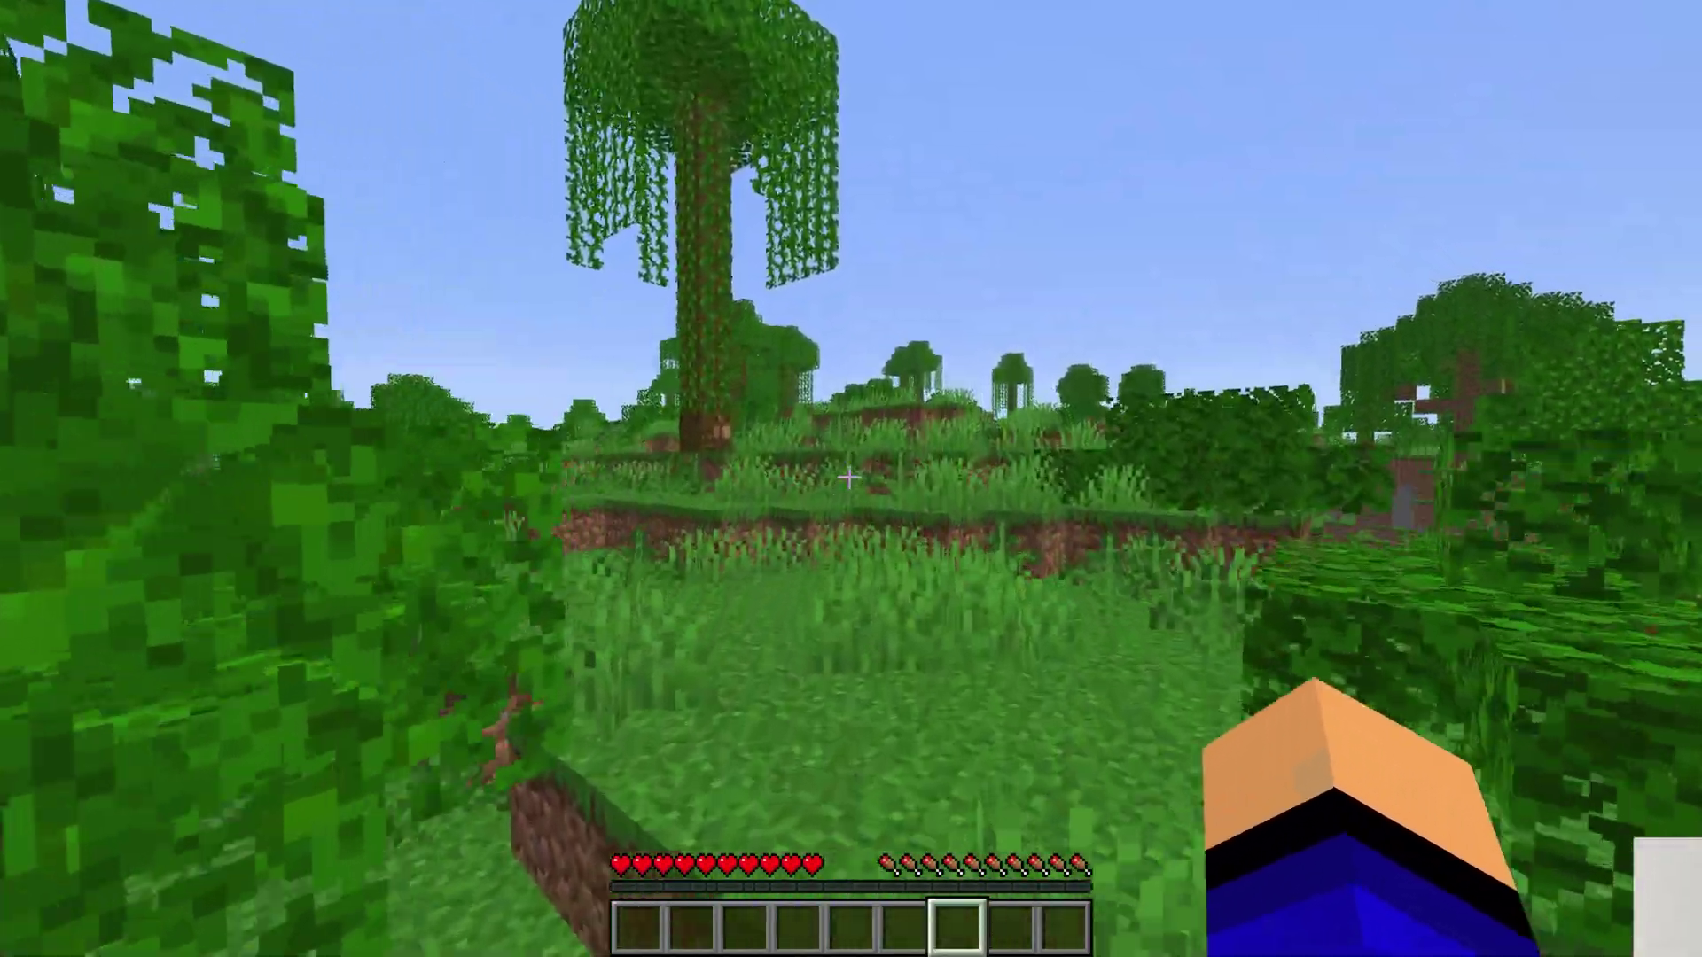
{"action": "key", "text": "w"}
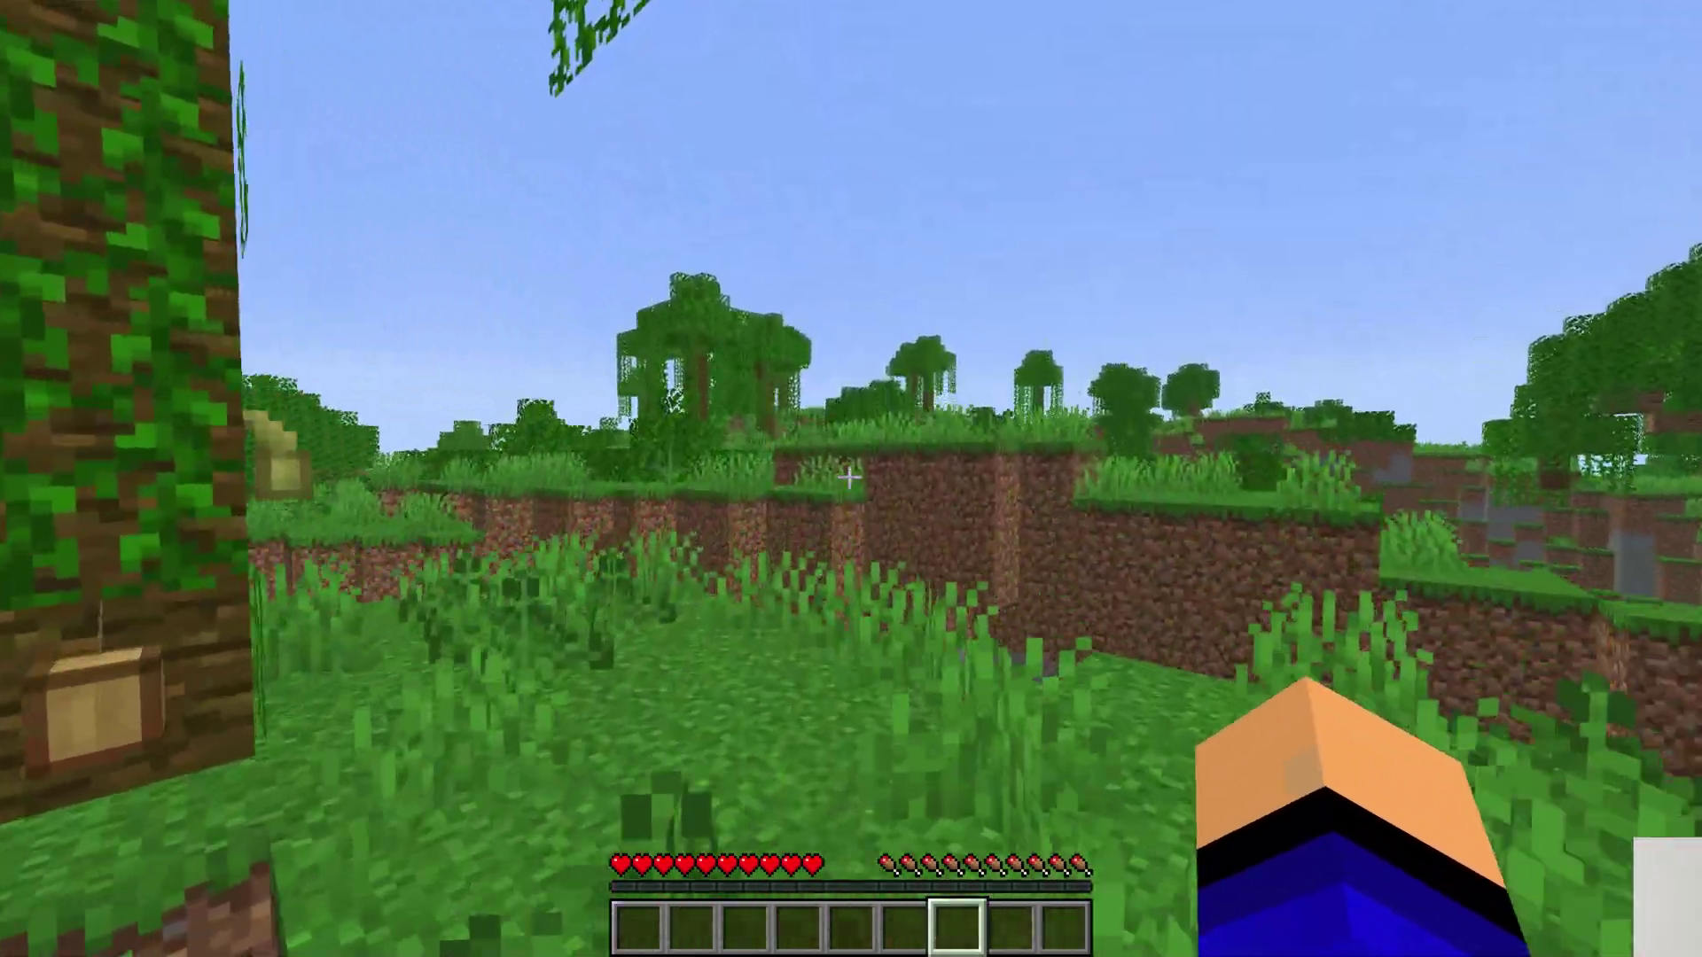
{"action": "key", "text": "w"}
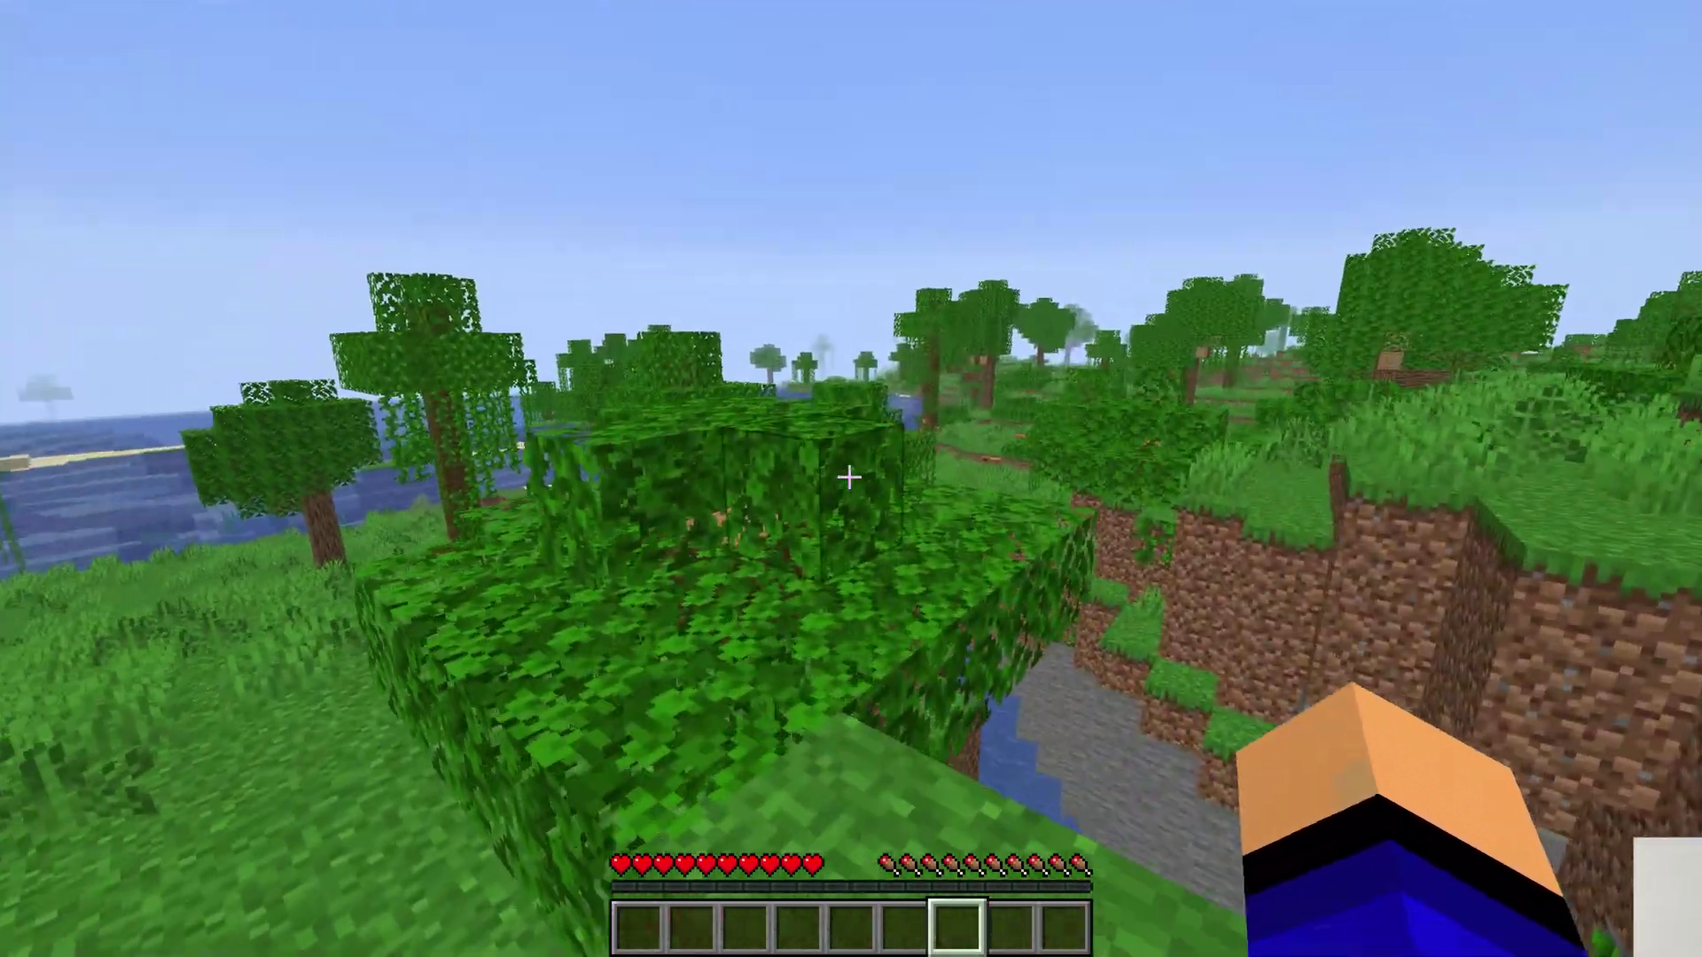
{"action": "key", "text": "w"}
{"action": "key", "text": "w"}
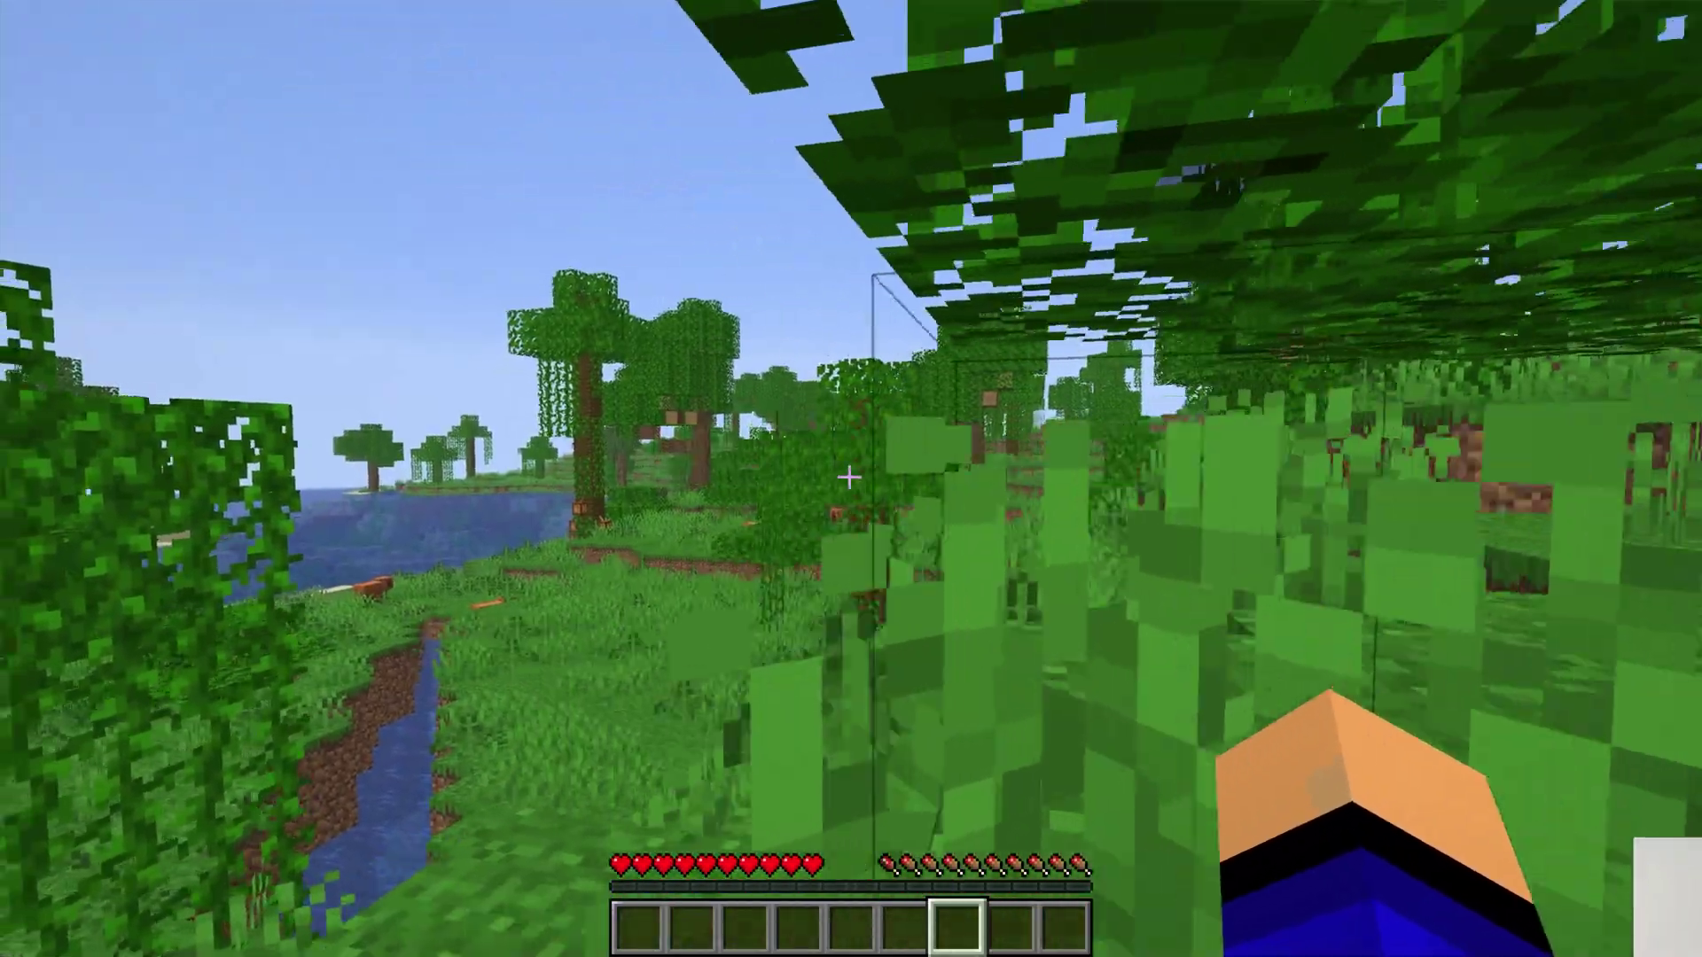